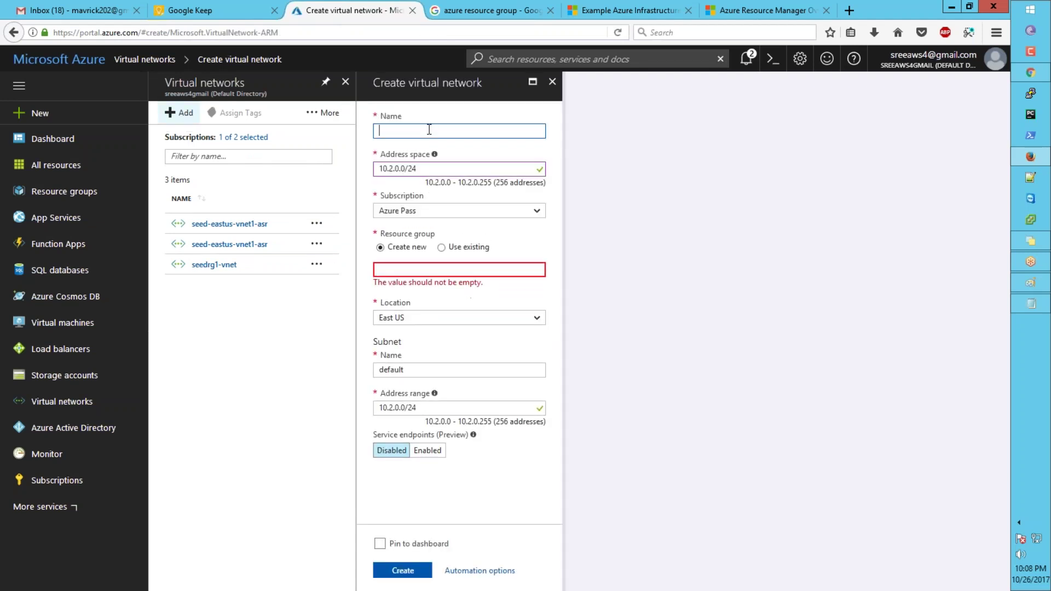
- Name the new virtual network Arvind-vNet
key("alt+Tab")
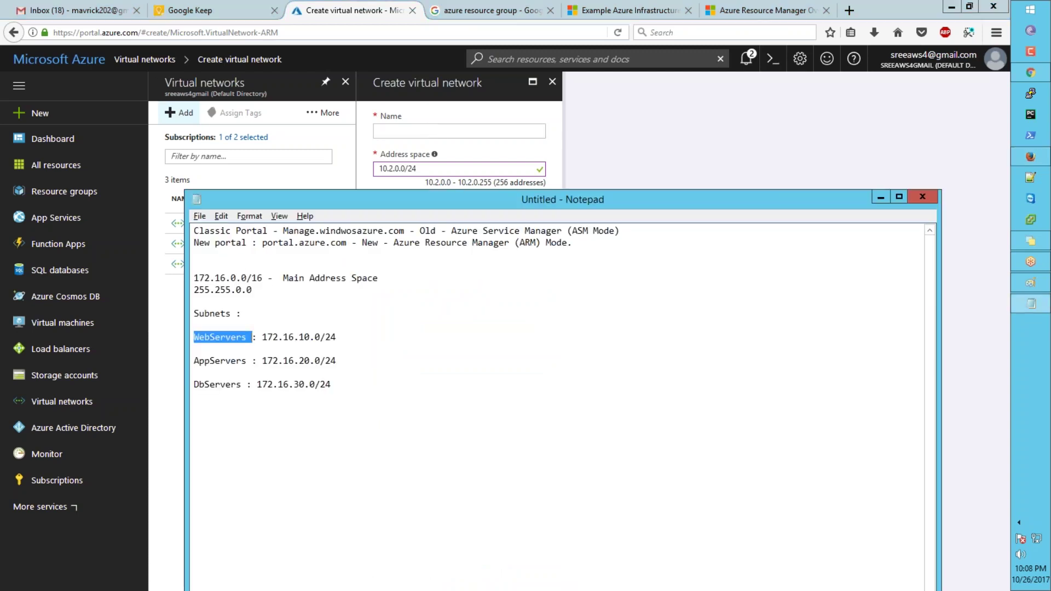
key("alt+Tab")
type("Arvind-v")
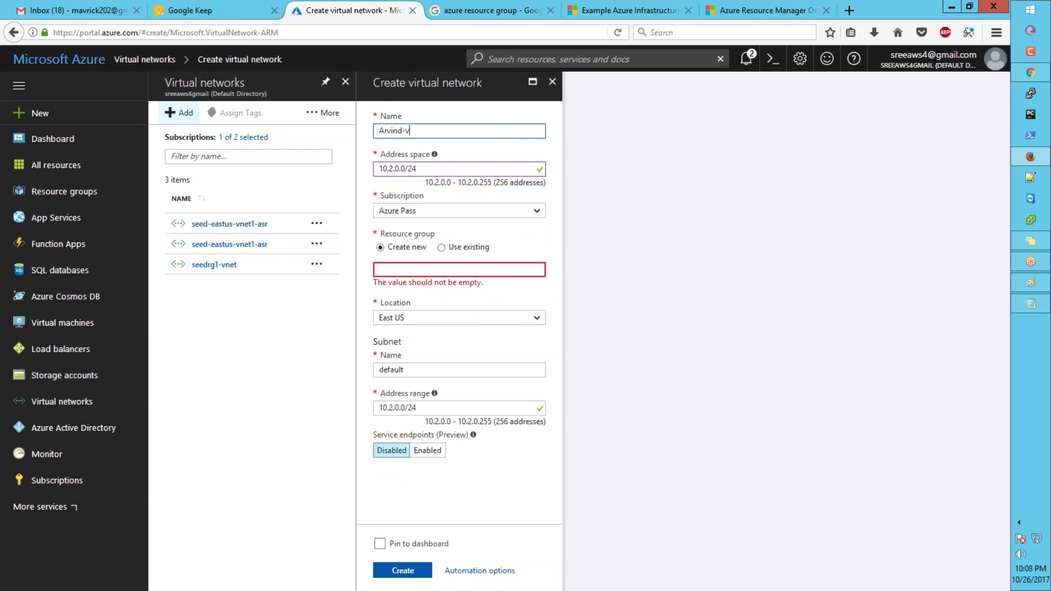
type("Net")
- Copy the main address space 172.16.0.0/16 from the Notepad notes into the new virtual network's address space
left_click_drag(419, 170, 370, 166)
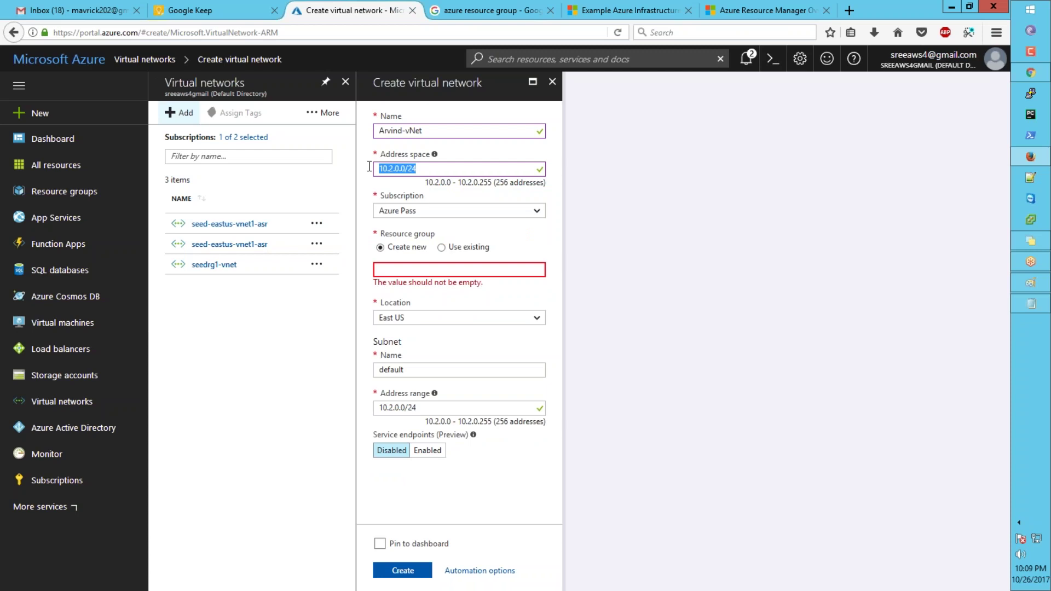
key("alt+Tab")
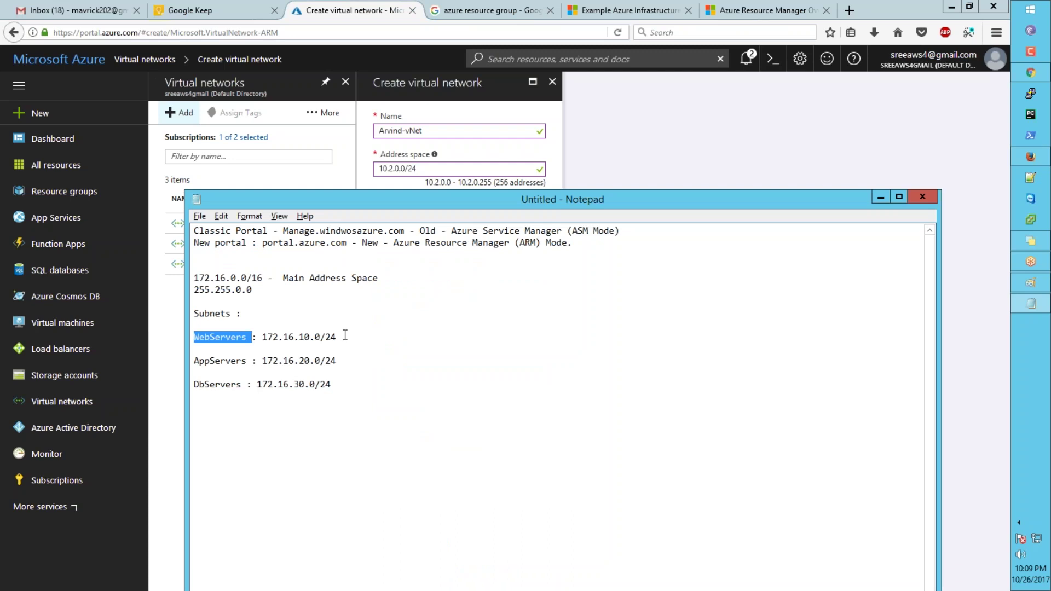
left_click_drag(343, 337, 304, 337)
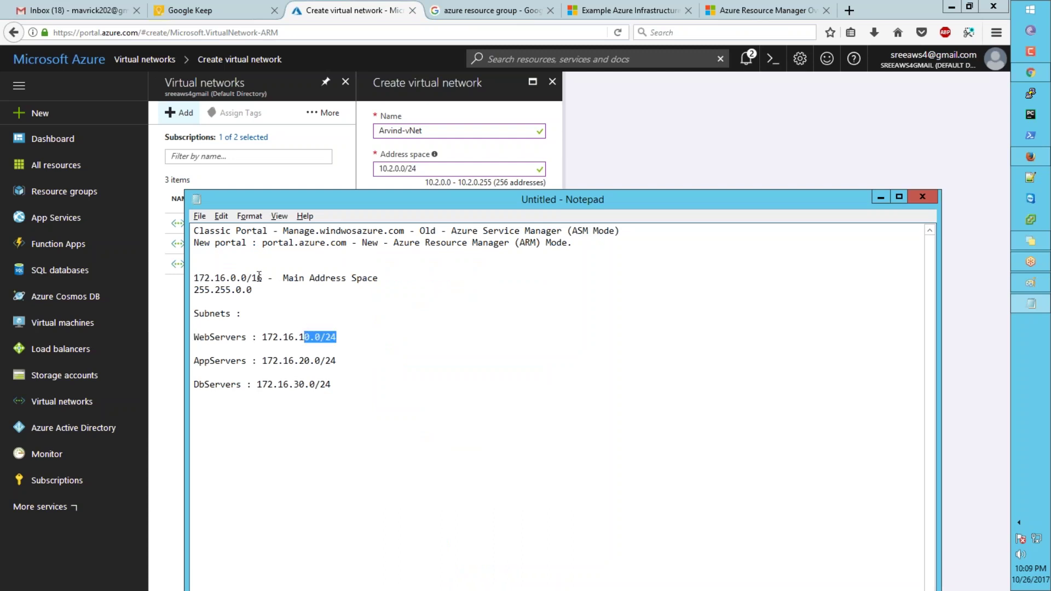
left_click_drag(262, 278, 192, 273)
key("ctrl+c")
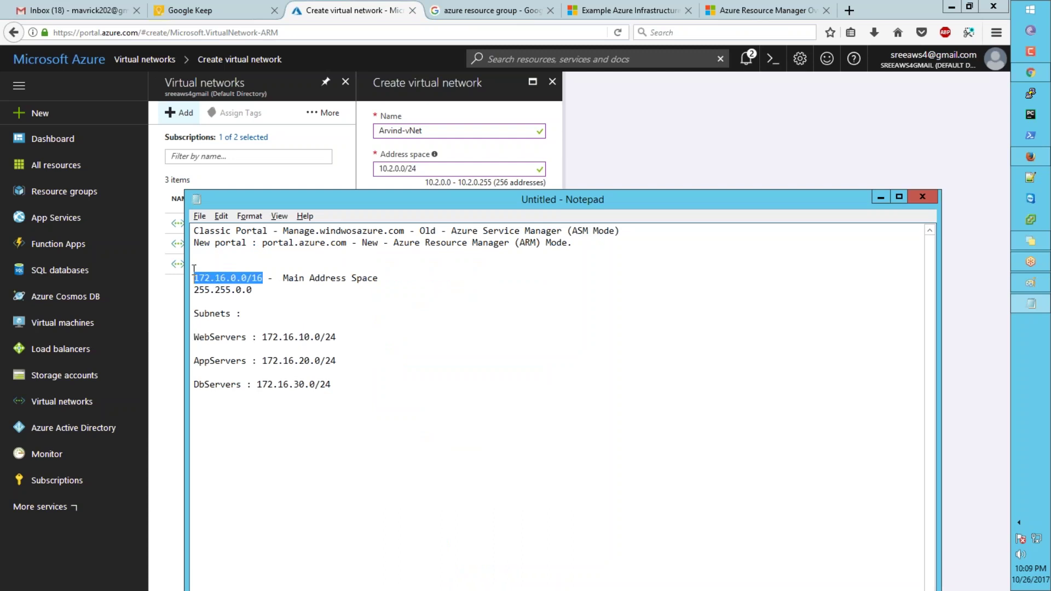
key("alt+Tab")
key("ctrl+v")
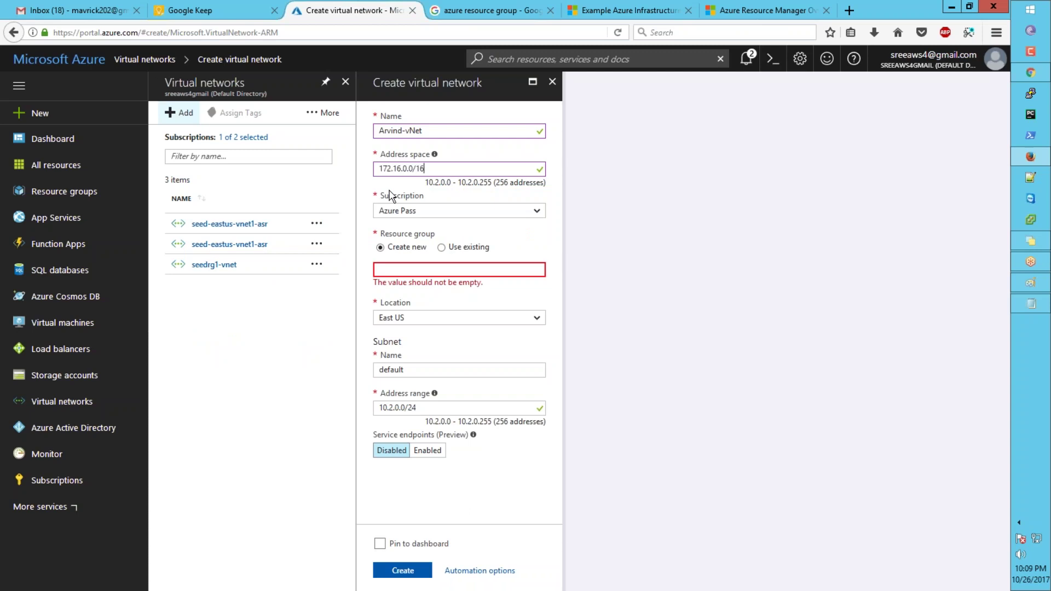
key("Tab")
- Assign the virtual network to the existing resource group arvind
left_click(441, 248)
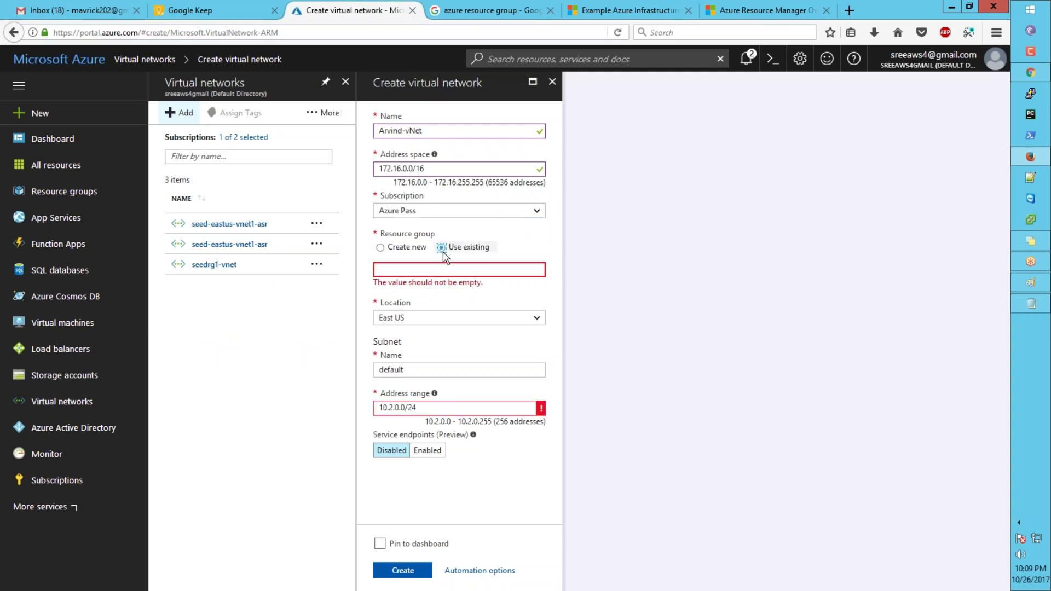
left_click(536, 271)
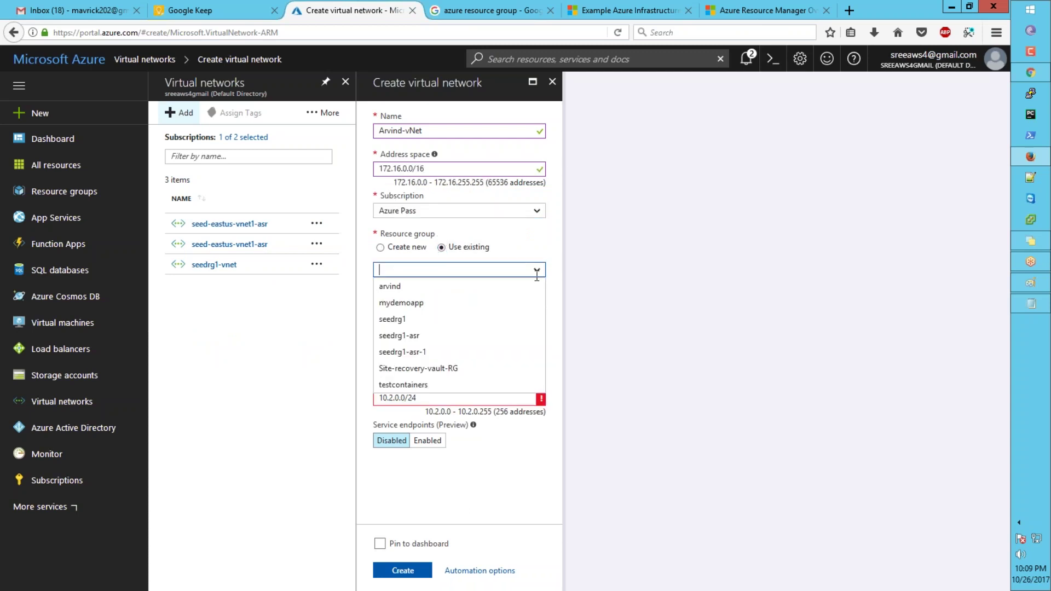
left_click(418, 287)
- Replace the default subnet name with WebServers, copied from the Notepad notes
left_click_drag(429, 360, 352, 355)
key("alt+Tab")
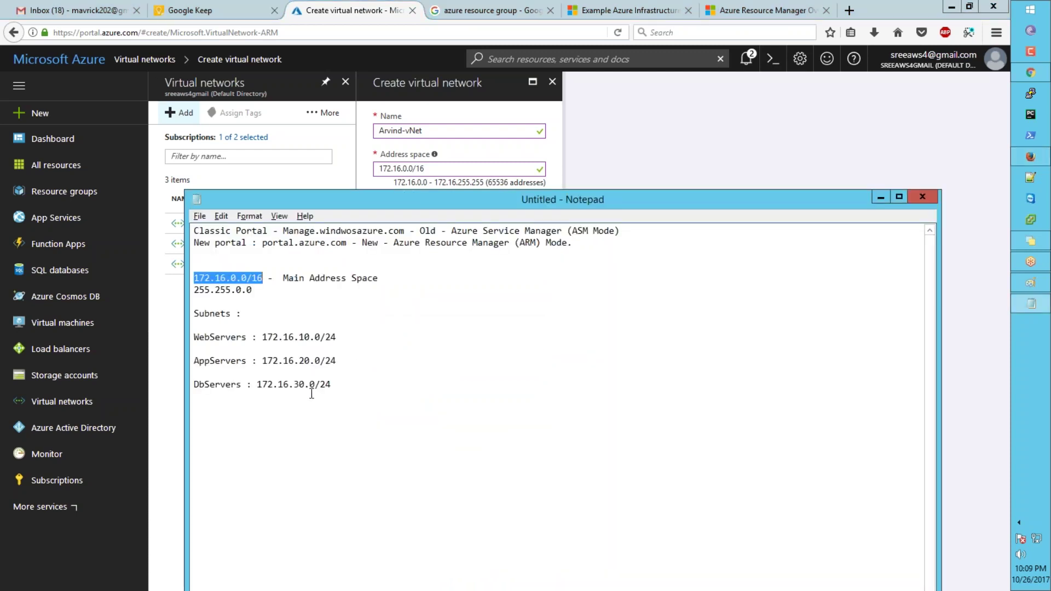
key("alt+Tab")
key("alt+Tab")
double_click(213, 337)
key("ctrl+c")
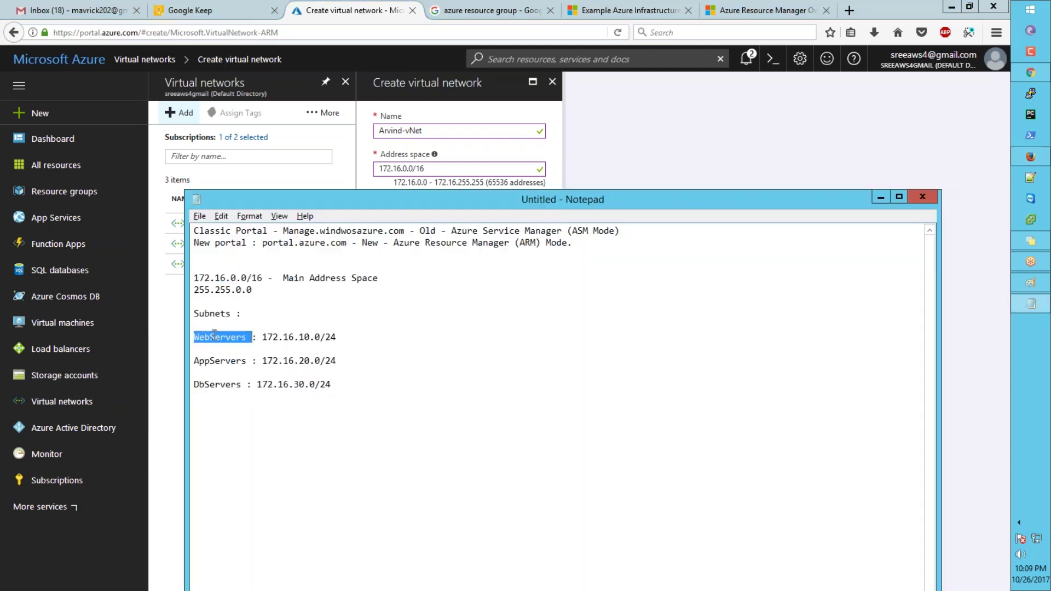
key("alt+Tab")
key("ctrl+v")
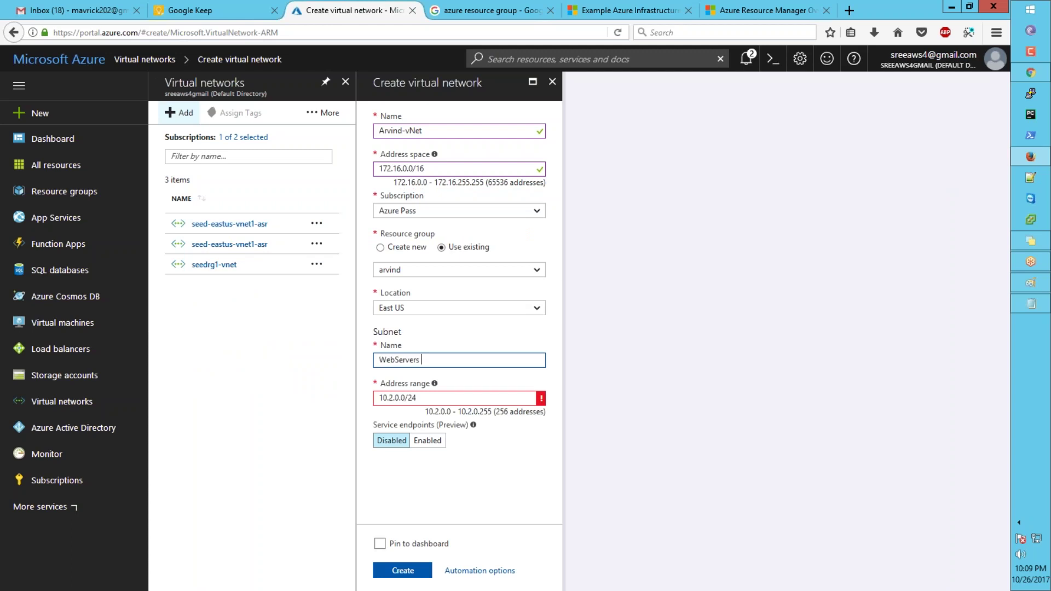
key("Tab")
- Set the subnet's address range to 172.16.10.0/24 from the Notepad notes, create the virtual network and check its deployment status
key("alt+Tab")
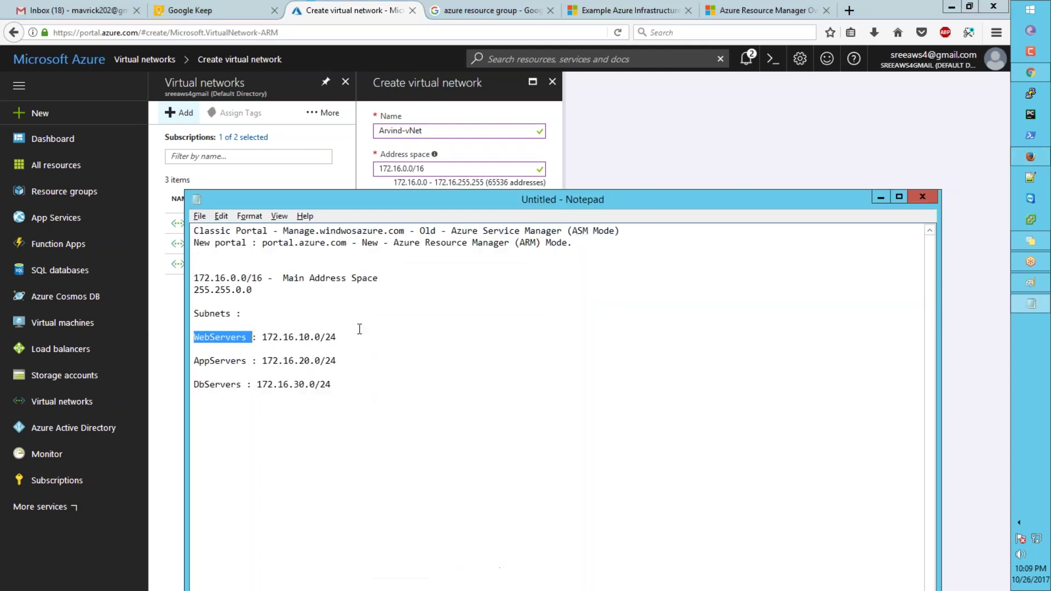
double_click(330, 337)
left_click_drag(301, 338, 263, 337)
key("ctrl+c")
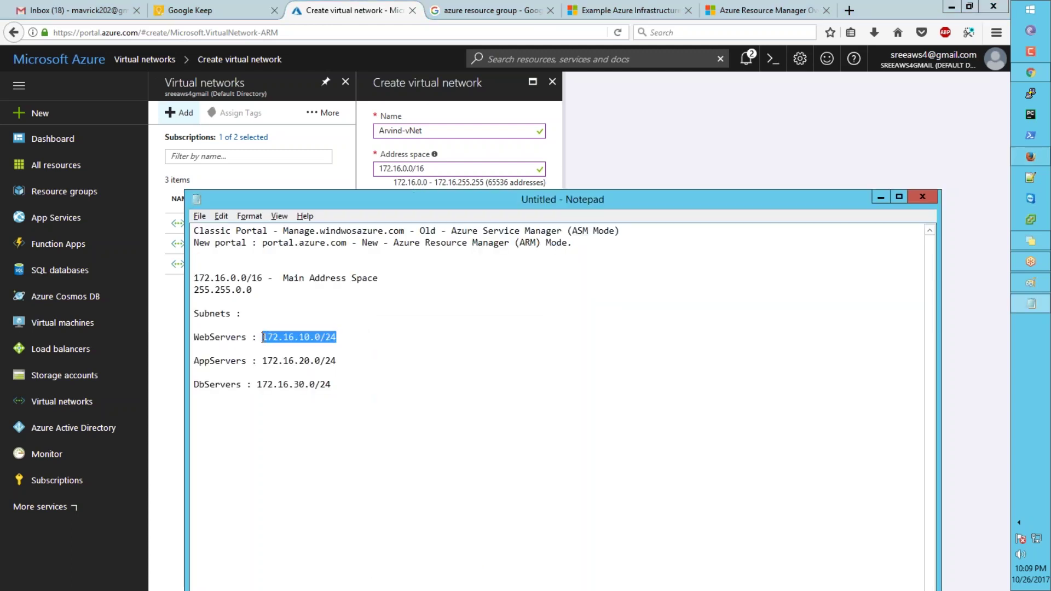
key("alt+Tab")
key("ctrl+v")
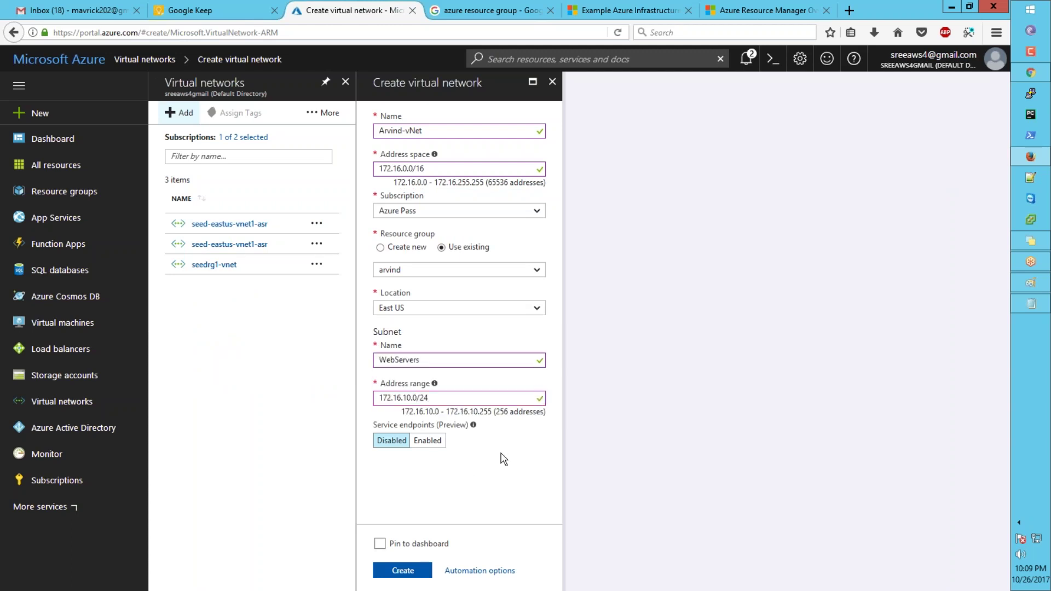
left_click(407, 569)
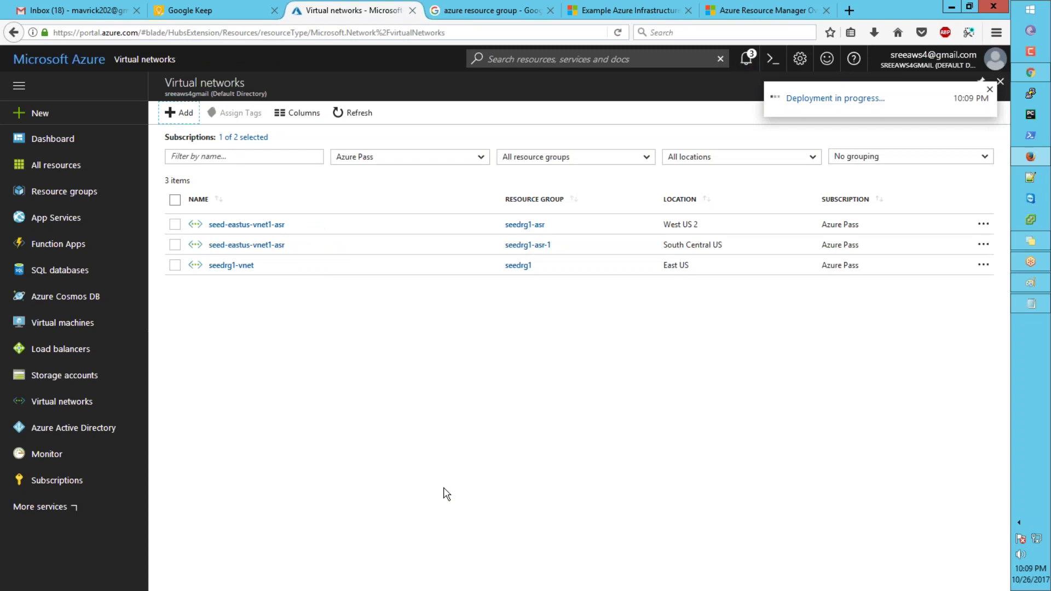
left_click(746, 59)
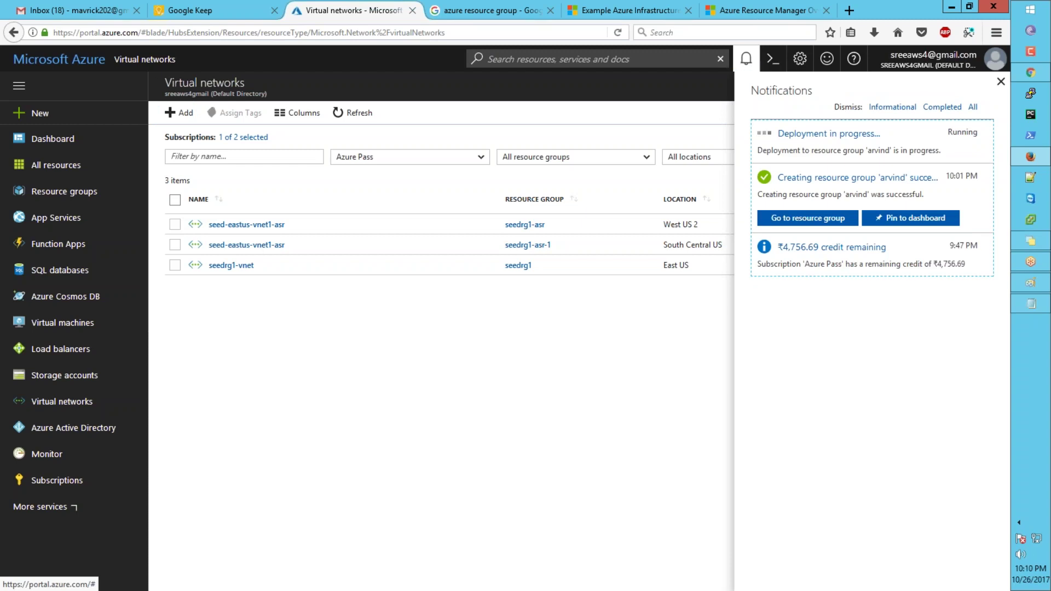
- Add the line "Network Security Group - NSG- Firewall" below the DbServers entry in the Notepad notes
left_click(1031, 303)
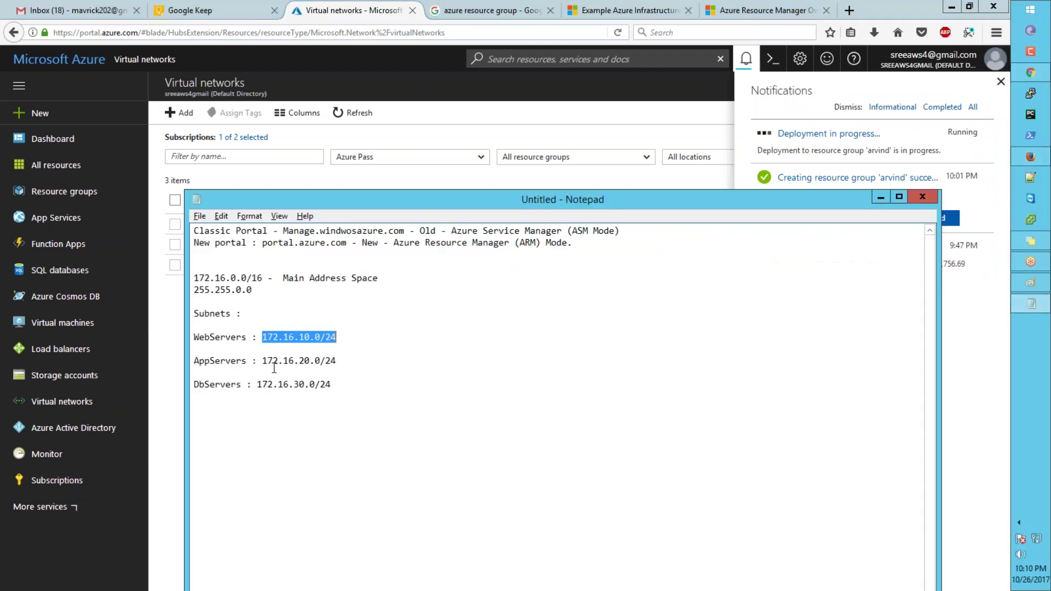
left_click(375, 392)
key("Return")
key("Return")
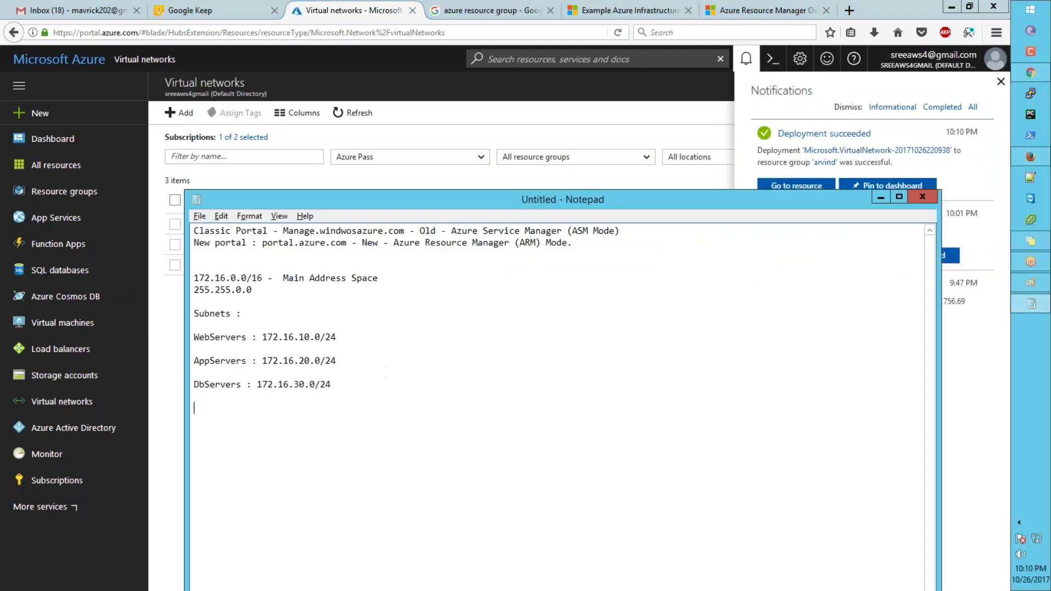
type("Network ")
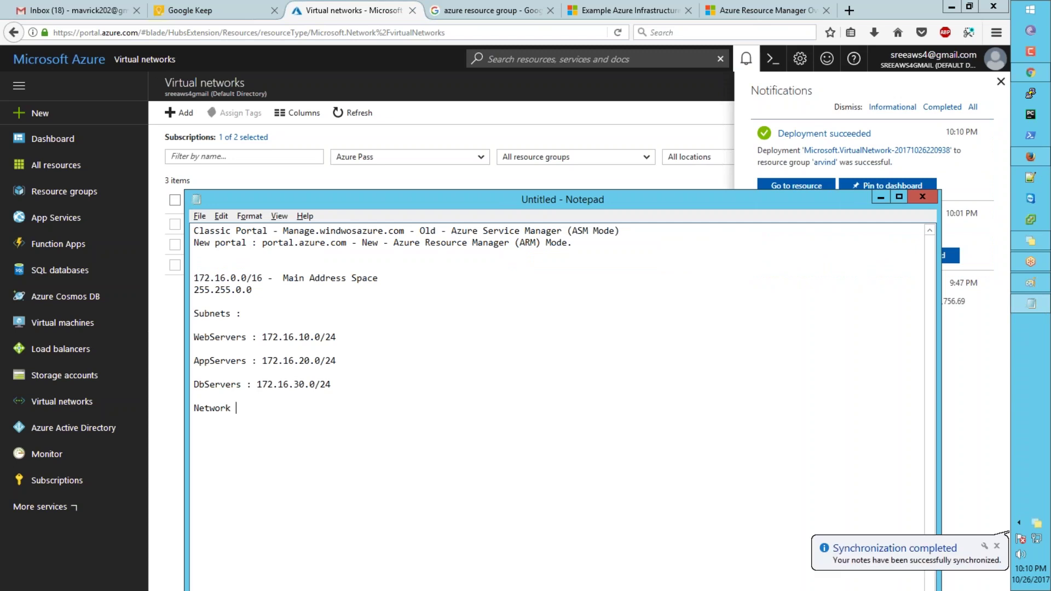
type("Secuirty")
key("BackSpace")
key("BackSpace")
key("BackSpace")
key("BackSpace")
key("BackSpace")
type("ur")
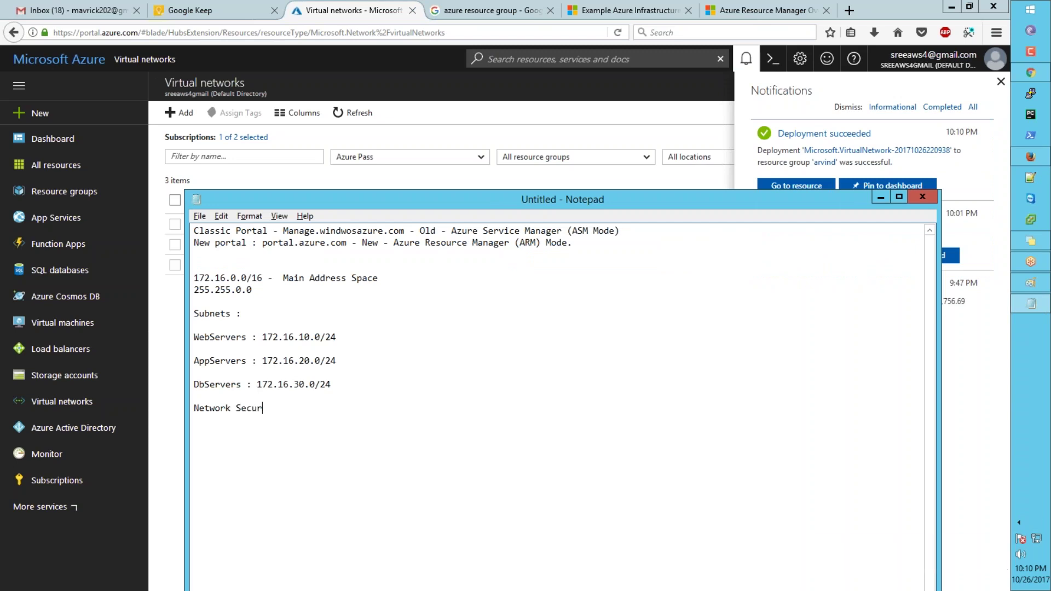
type("ity Group - NSG- Firewall")
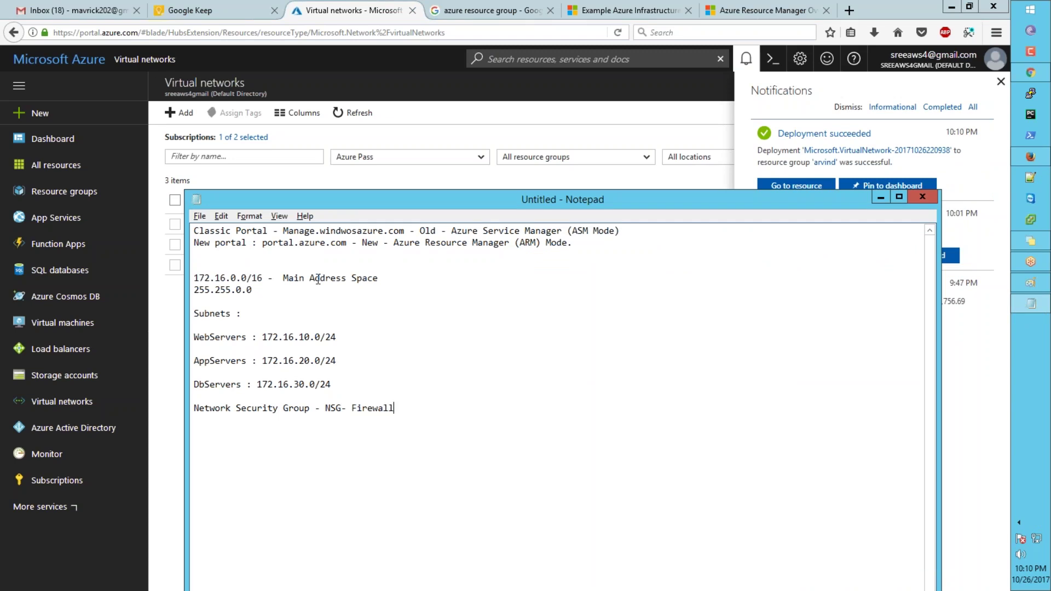
- Return to the Azure portal, refresh the list of virtual networks and open Arvind-vNet
left_click(880, 198)
left_click(1000, 82)
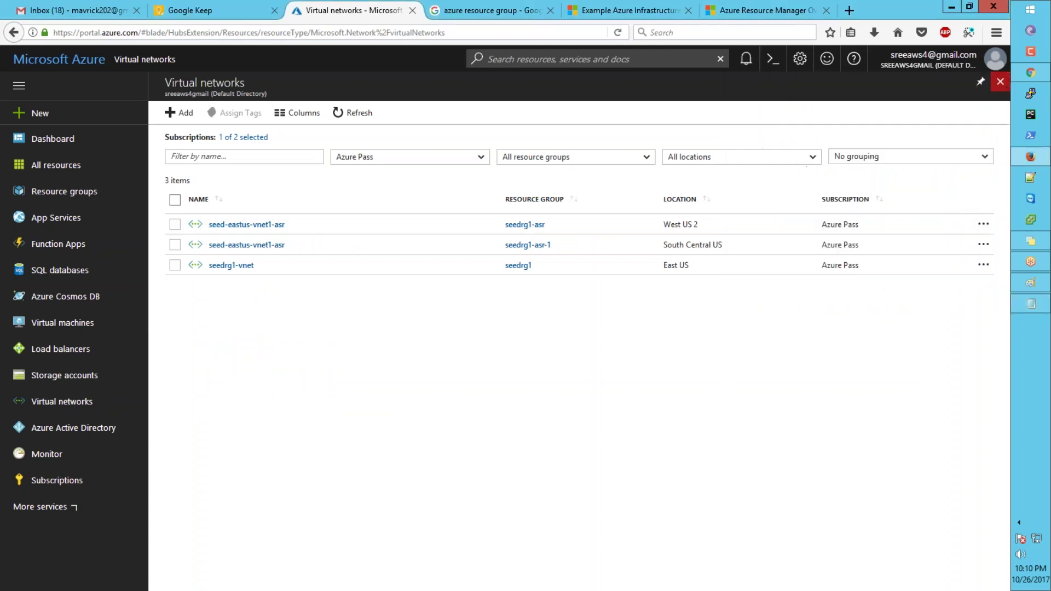
left_click(361, 113)
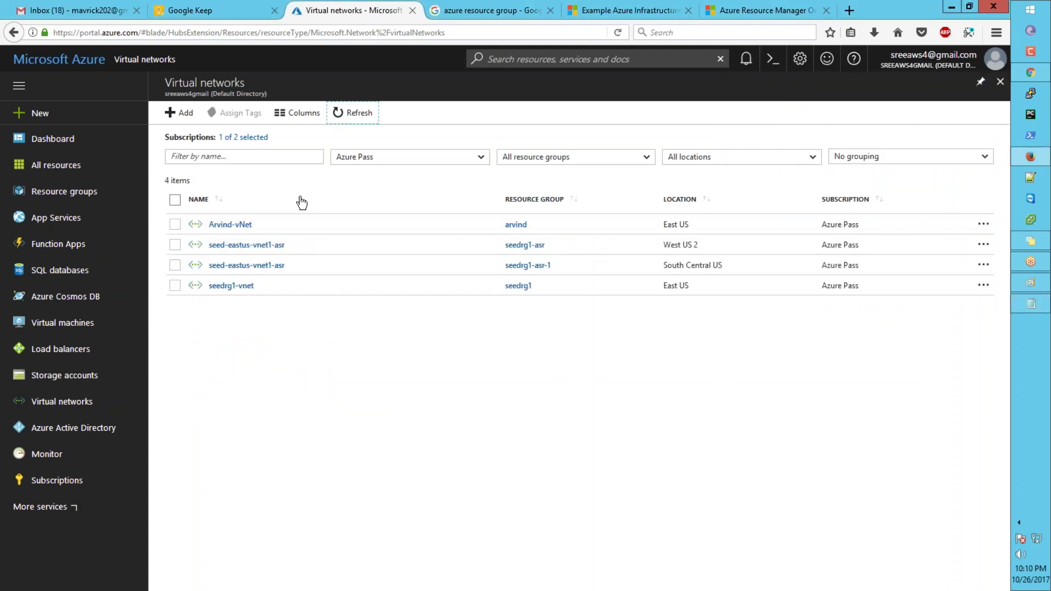
left_click(225, 225)
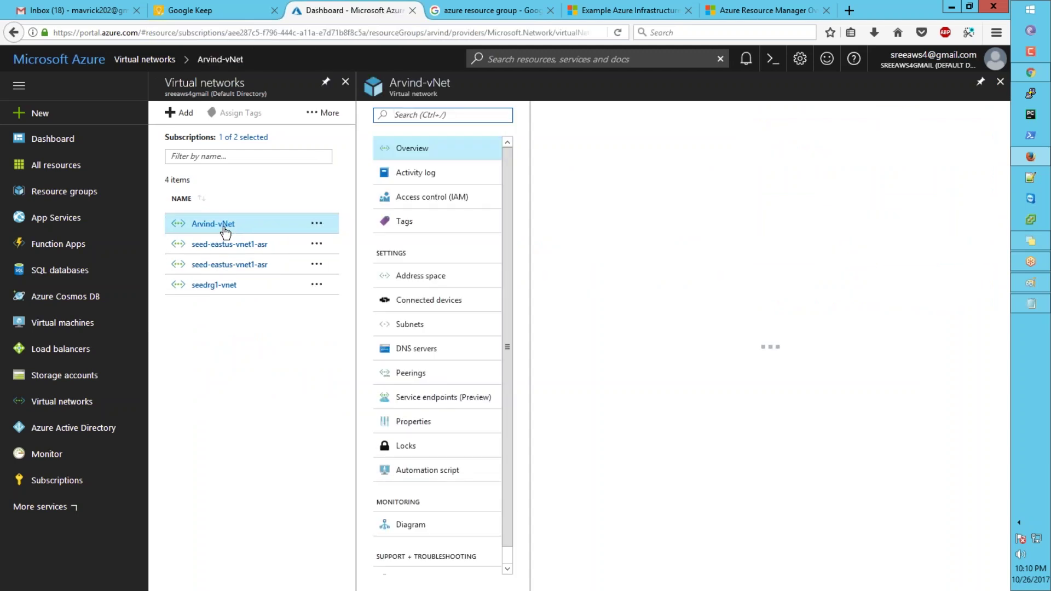
- Try changing the Arvind-vNet address space to 172.16.0.0/29 and to 172.16.0.0/30
left_click(409, 277)
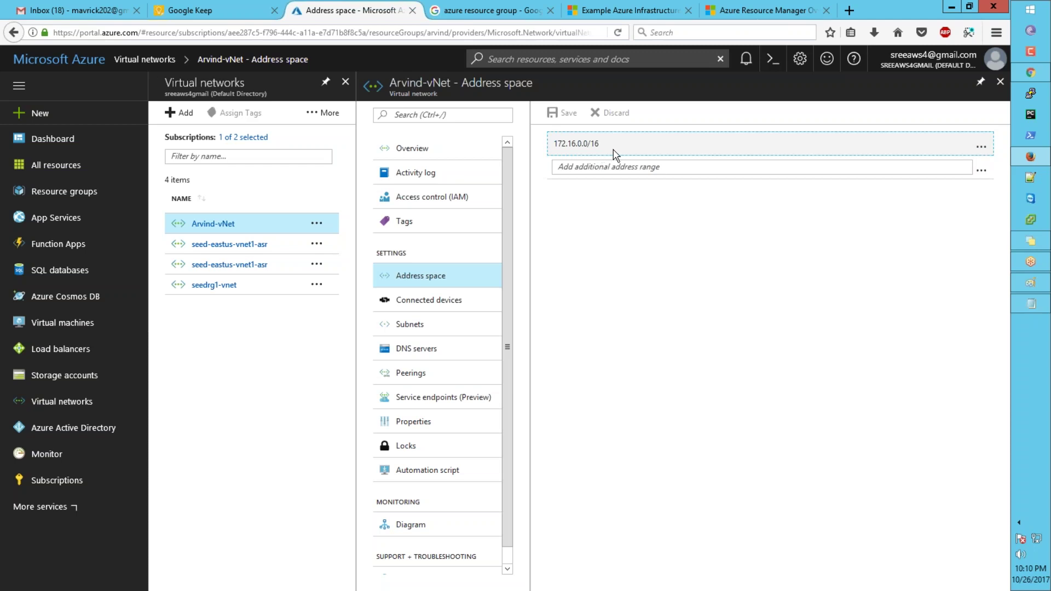
left_click(613, 148)
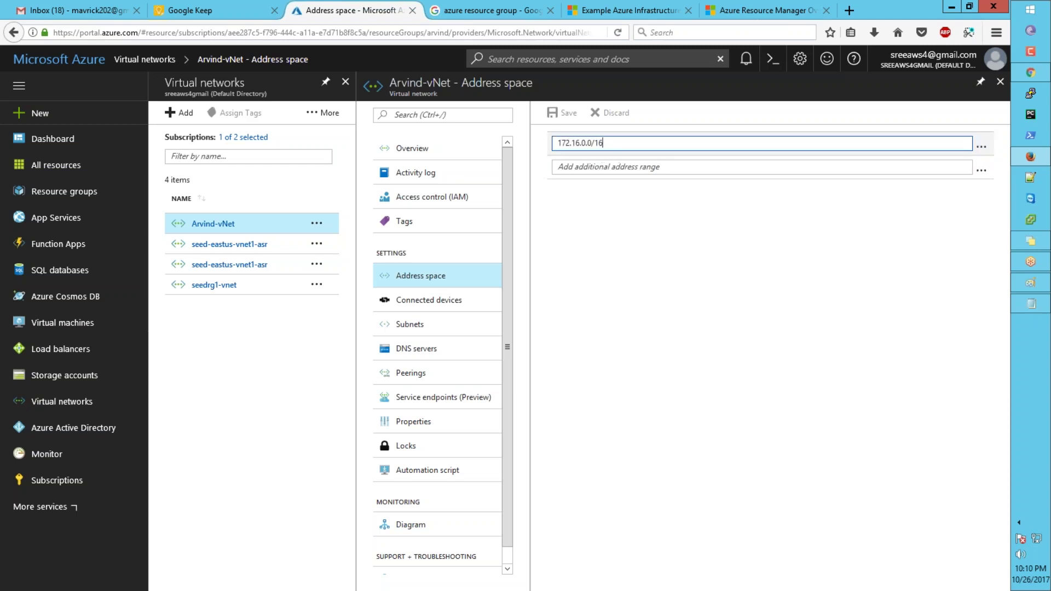
key("BackSpace")
key("BackSpace")
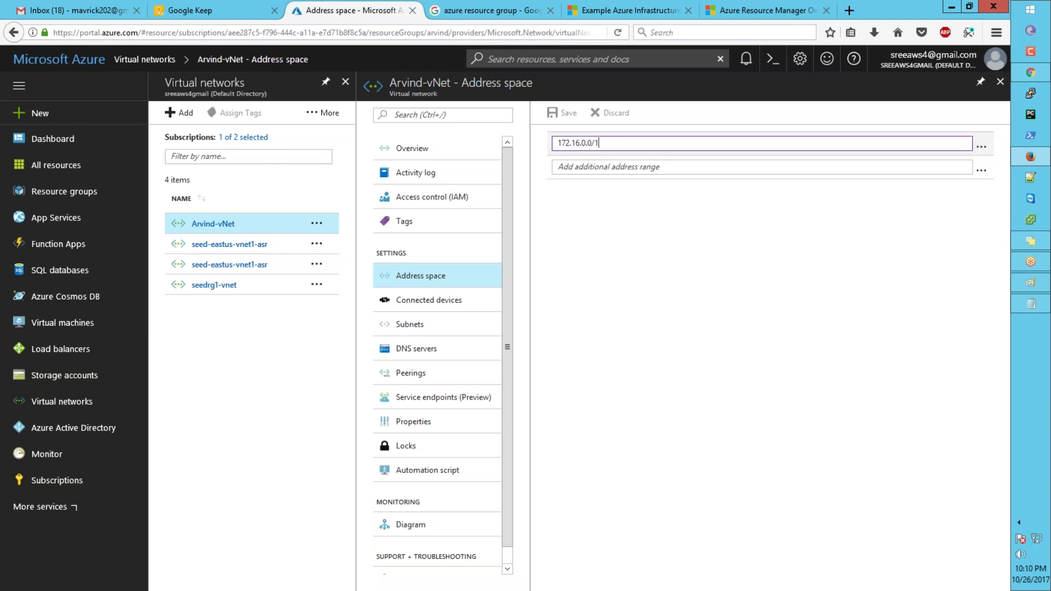
type("28")
key("BackSpace")
type("9")
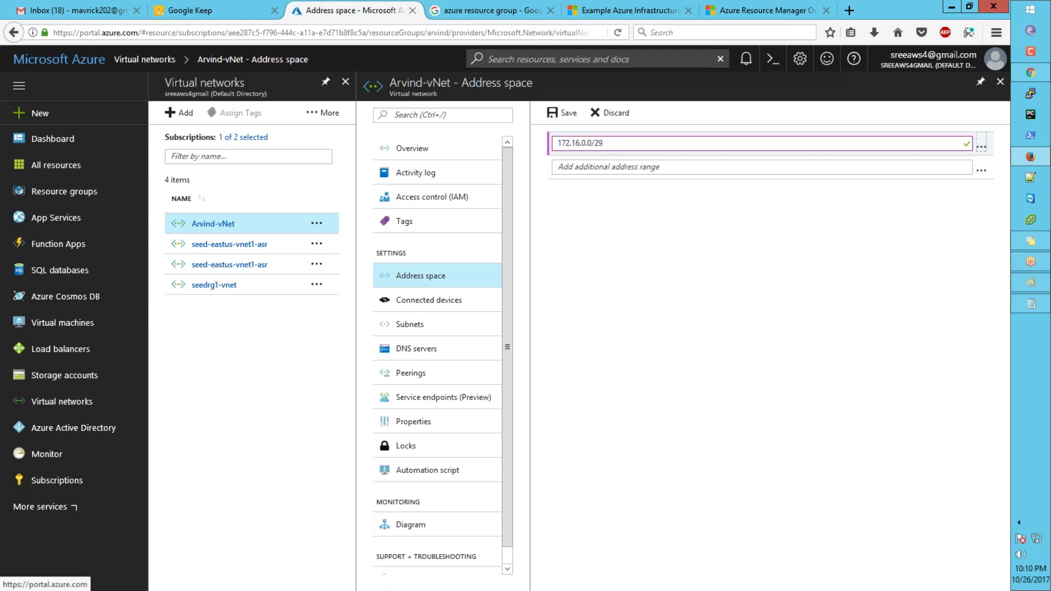
key("BackSpace")
key("BackSpace")
type("30")
left_click(617, 215)
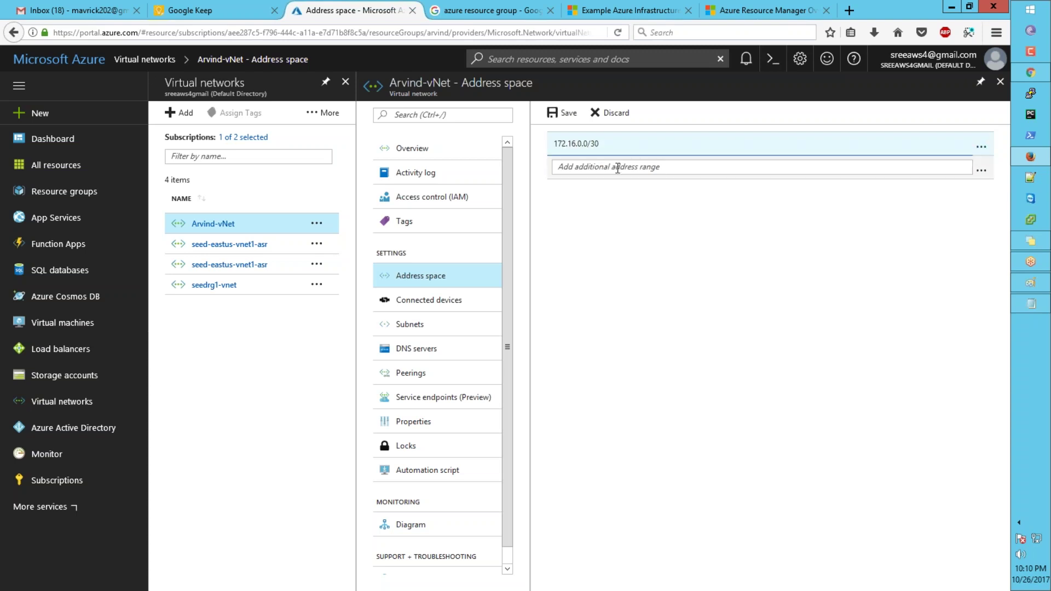
- Try the address space 172.16.0.0/31 and discard the unsaved address space changes
left_click(605, 148)
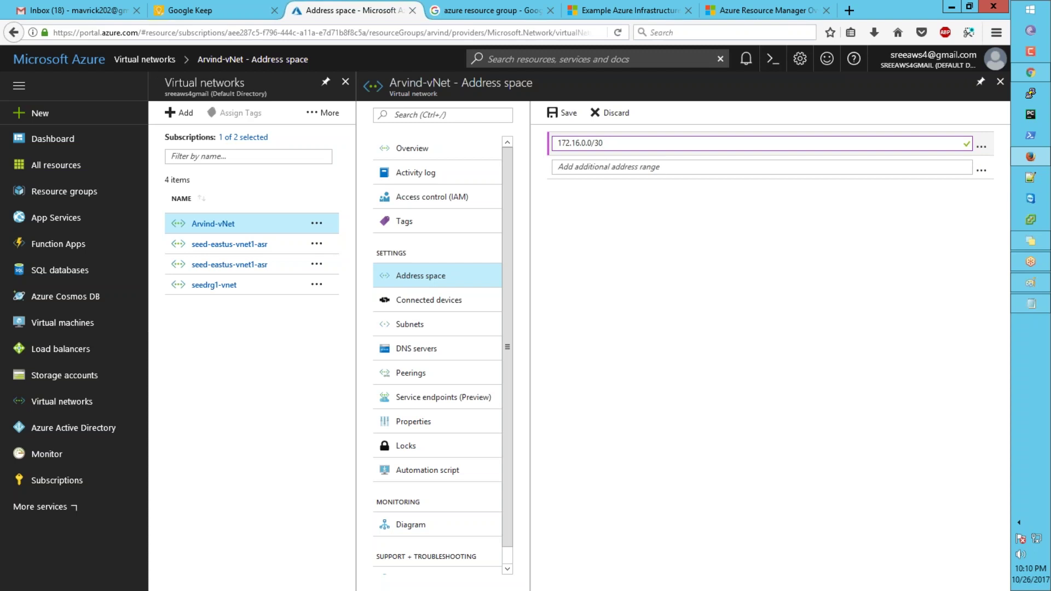
key("BackSpace")
type("1")
left_click(648, 150)
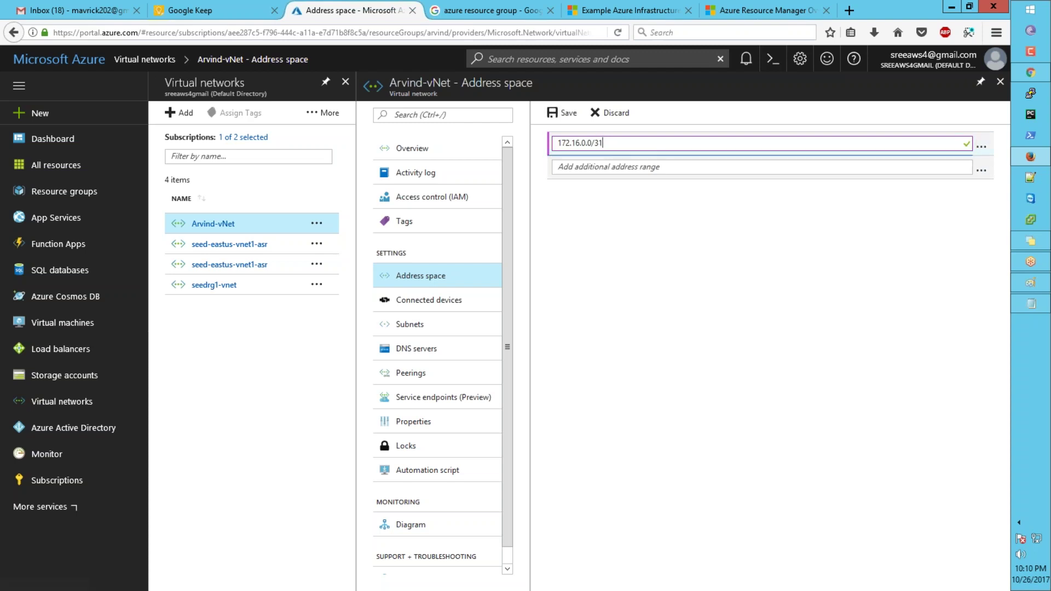
left_click(610, 113)
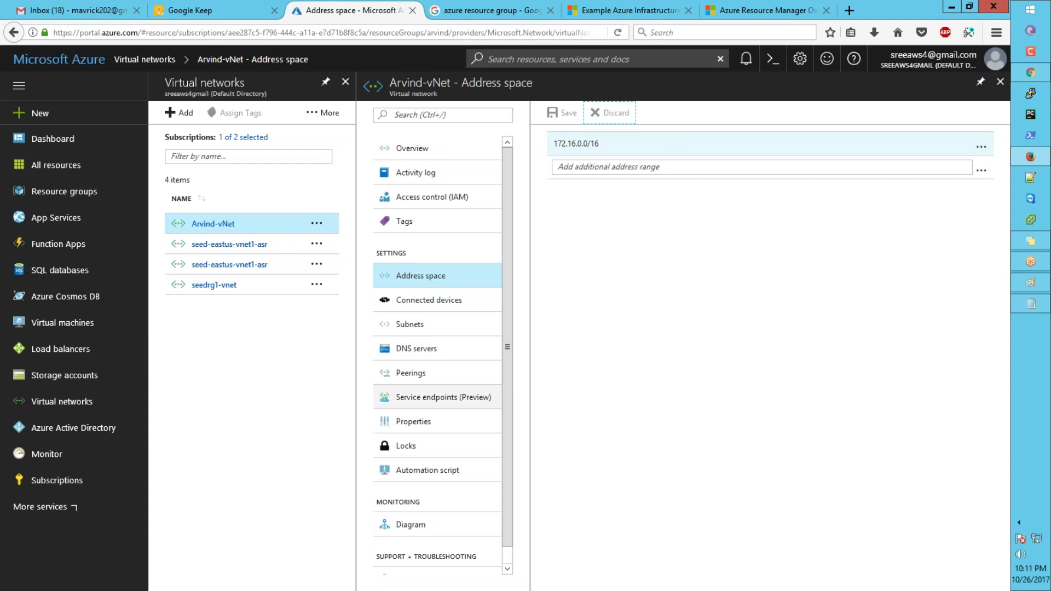
- Start a new subnet in Arvind-vNet and name it AppServers, copied from the Notepad notes without the trailing space
left_click(425, 333)
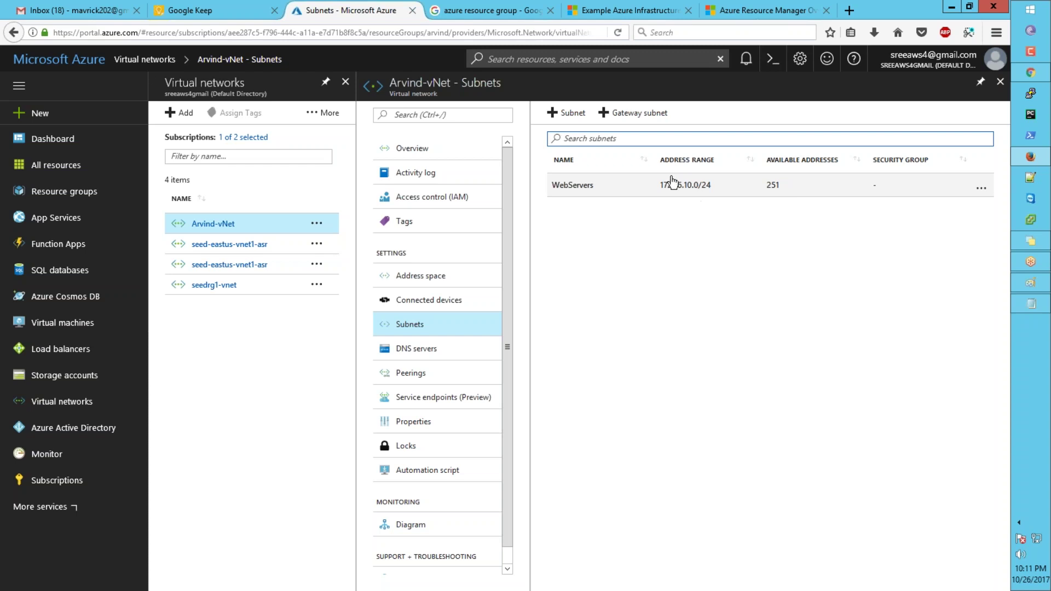
left_click(559, 115)
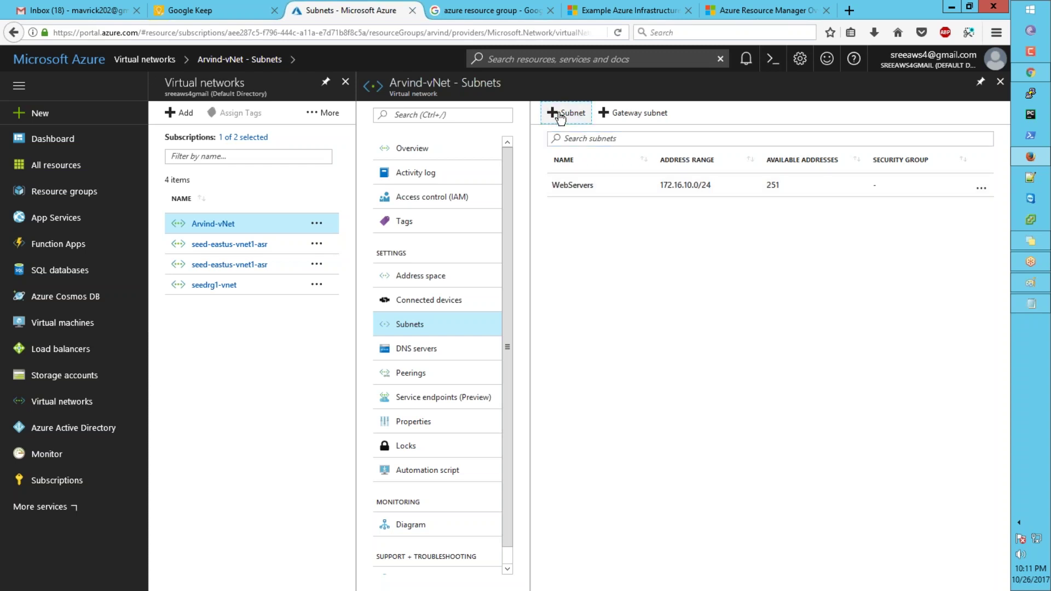
left_click(1047, 299)
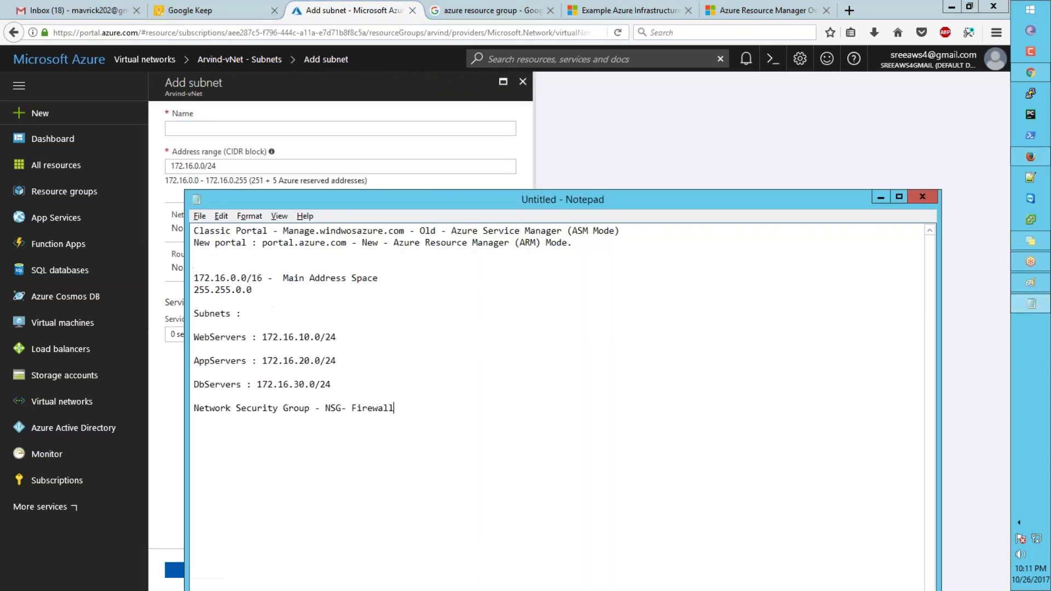
double_click(220, 361)
key("ctrl+c")
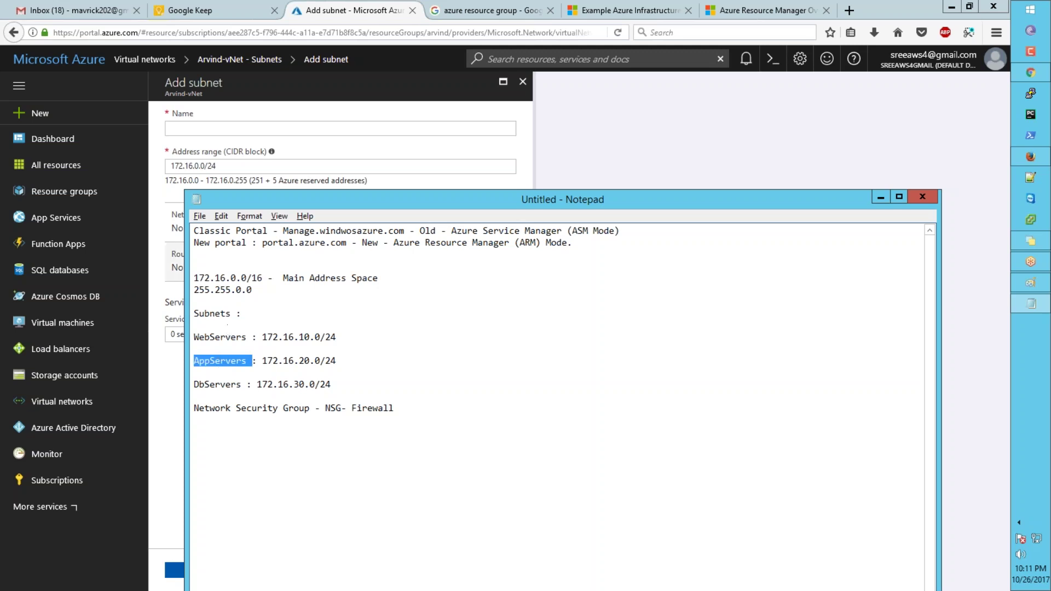
left_click(198, 127)
key("ctrl+v")
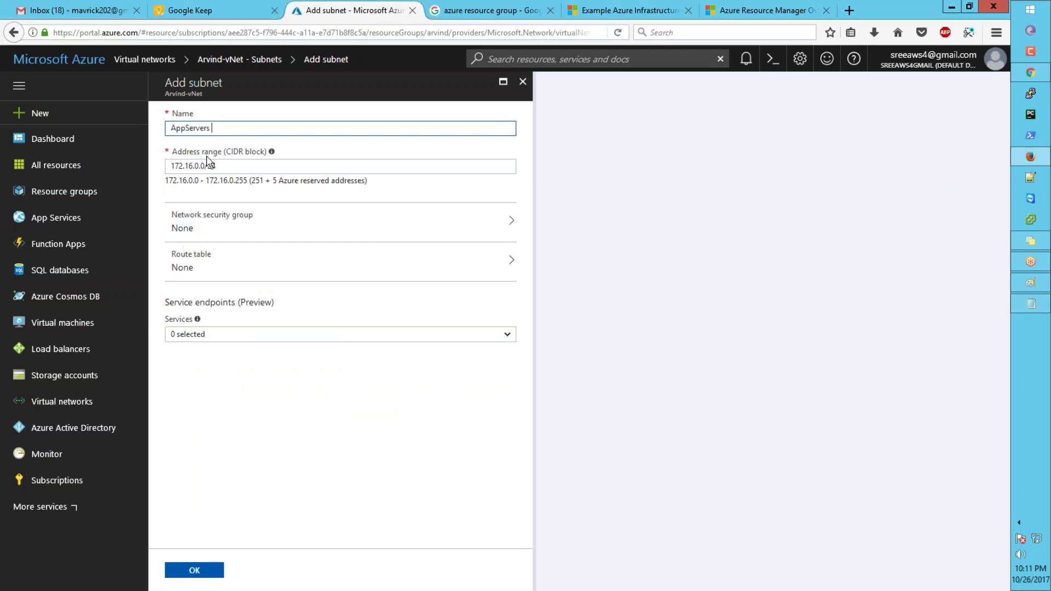
left_click(229, 167)
key("alt+Tab")
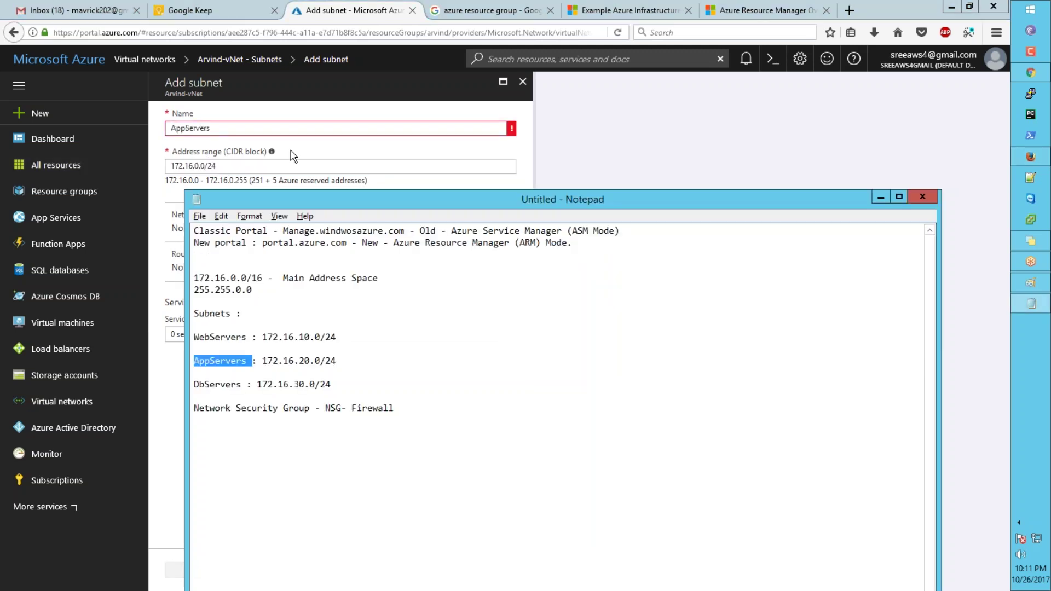
left_click(291, 127)
key("BackSpace")
key("Tab")
- Set the AppServers subnet's address range to 172.16.20.0/24 from the Notepad notes and create the subnet
key("alt+Tab")
left_click_drag(334, 361, 264, 355)
key("alt+Tab")
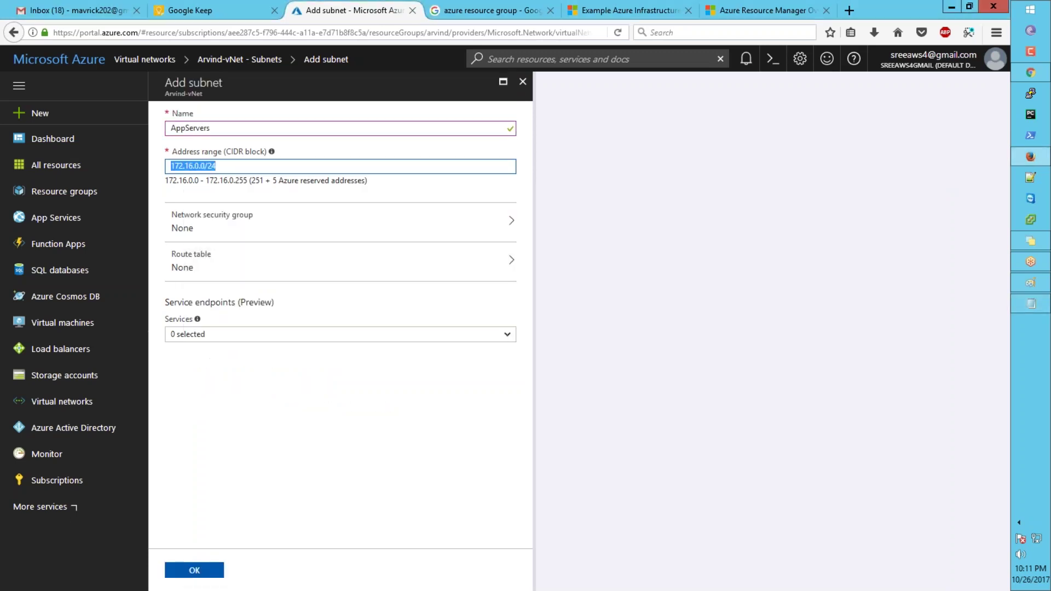
key("ctrl+v")
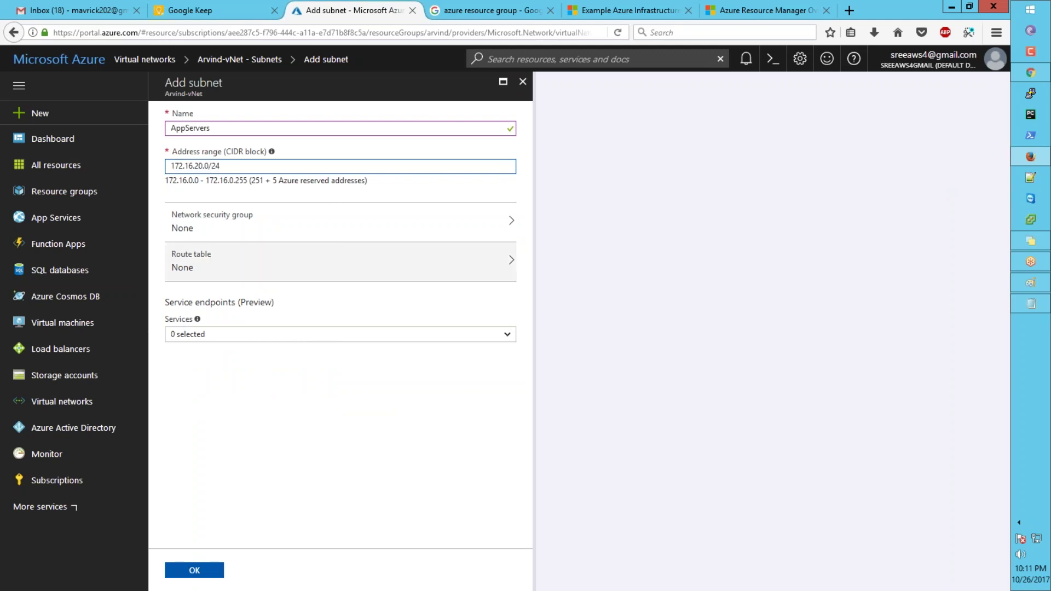
left_click(244, 238)
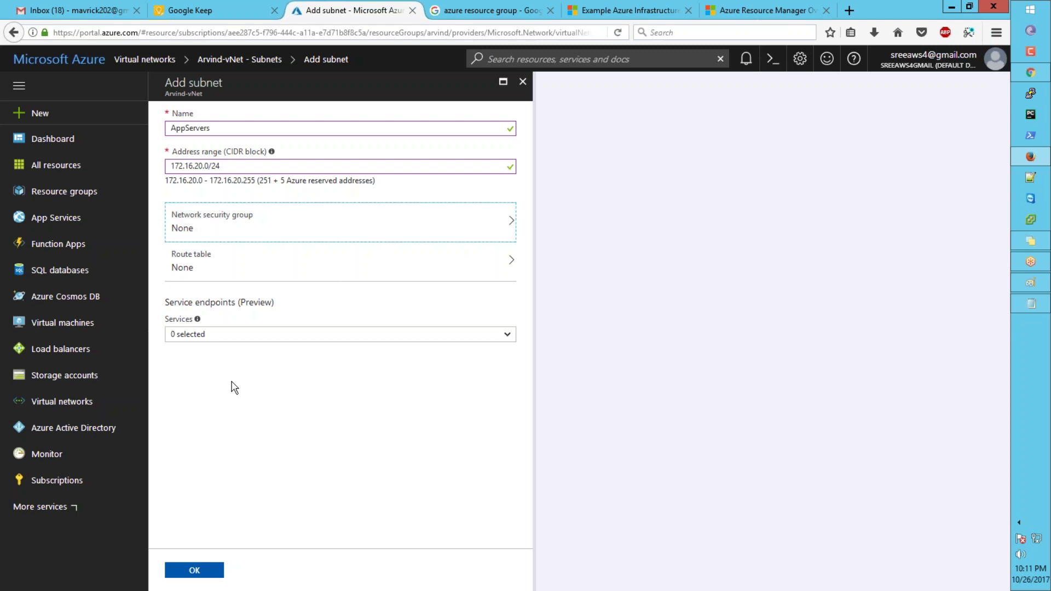
left_click(194, 569)
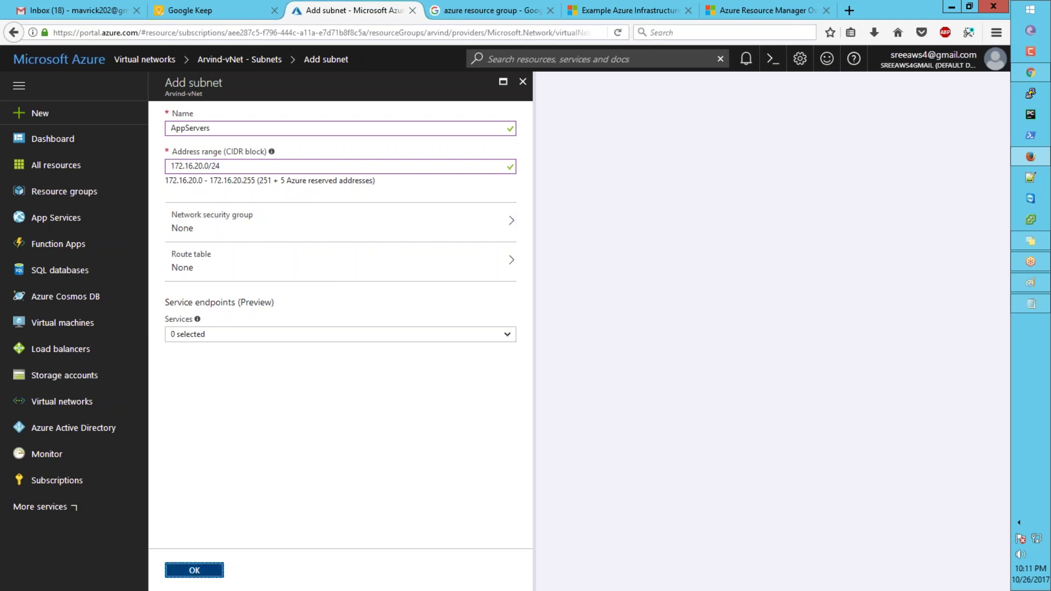
- Start another Arvind-vNet subnet and name it DbServers, copied from the Notepad notes without the trailing space
key("alt+Tab")
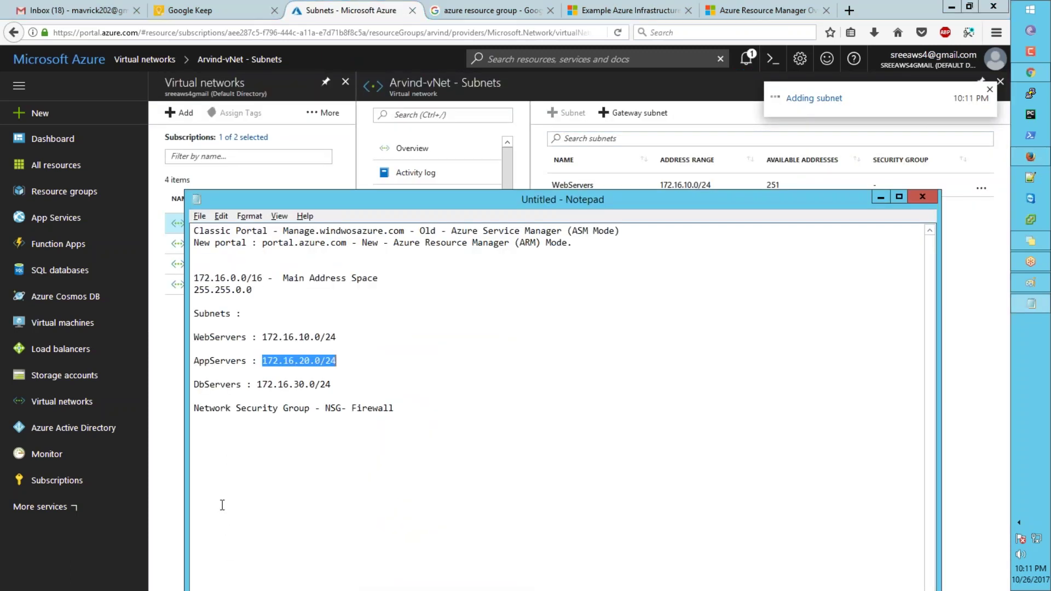
double_click(221, 385)
key("ctrl+c")
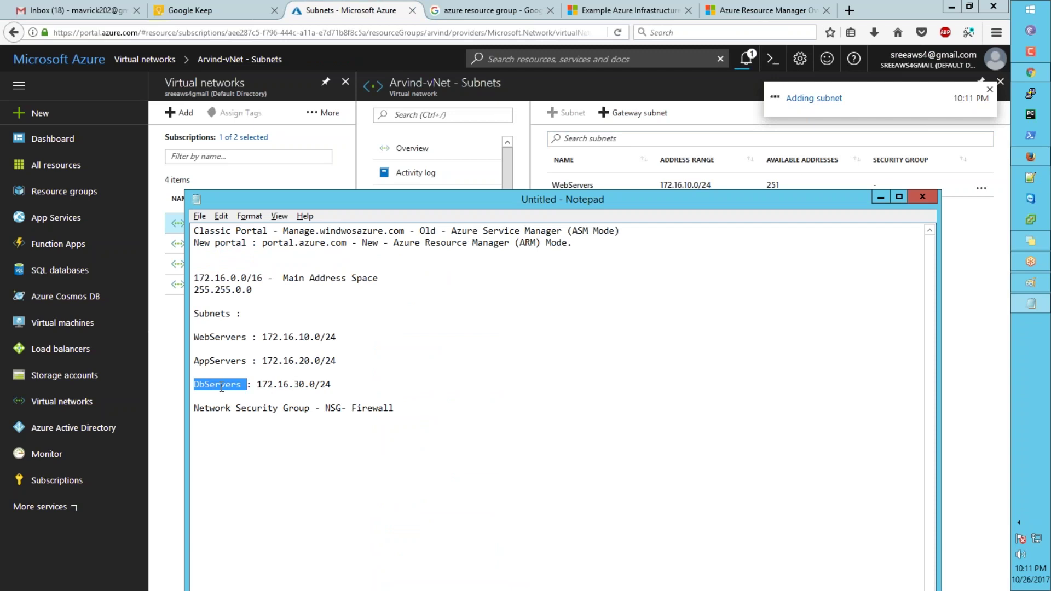
key("alt+Tab")
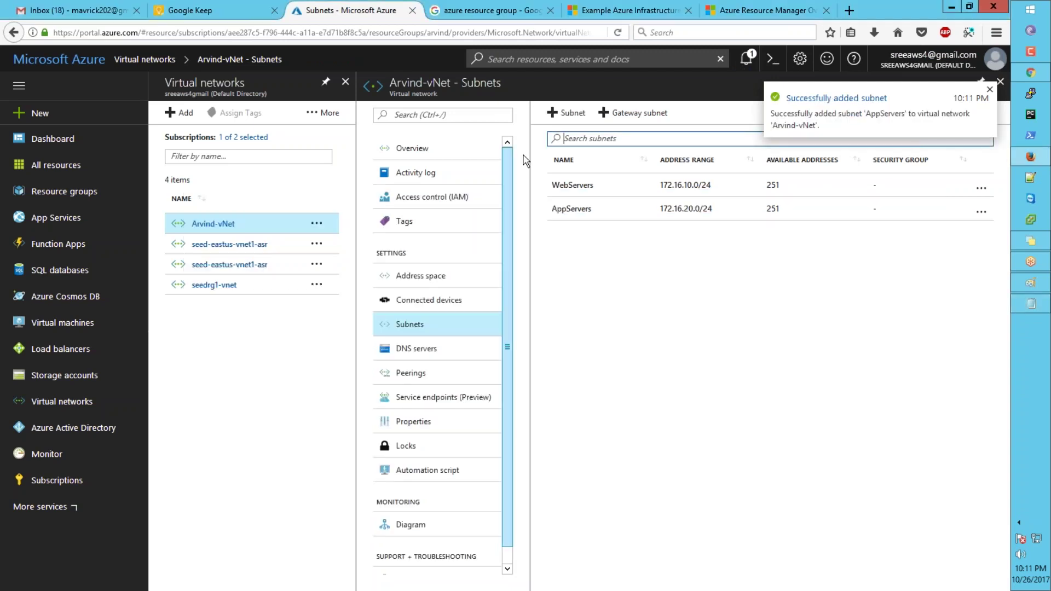
left_click(566, 113)
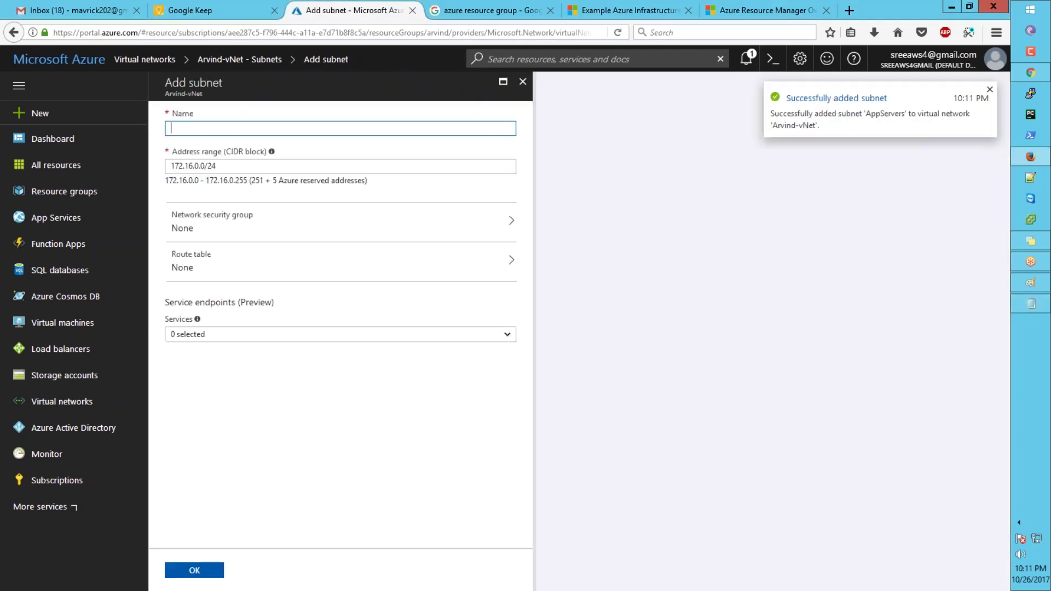
key("ctrl+v")
key("Tab")
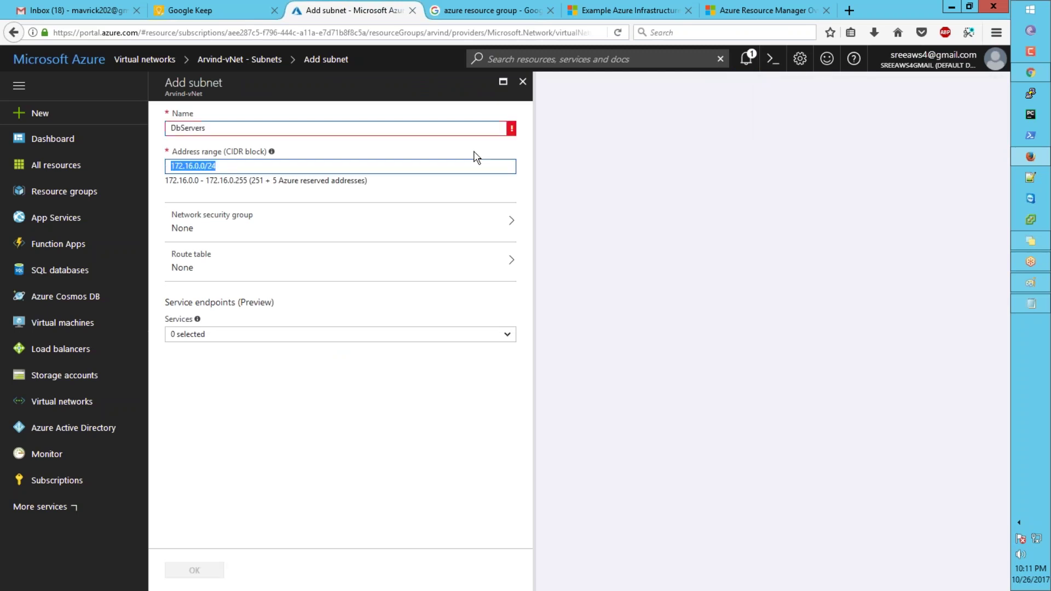
left_click(464, 129)
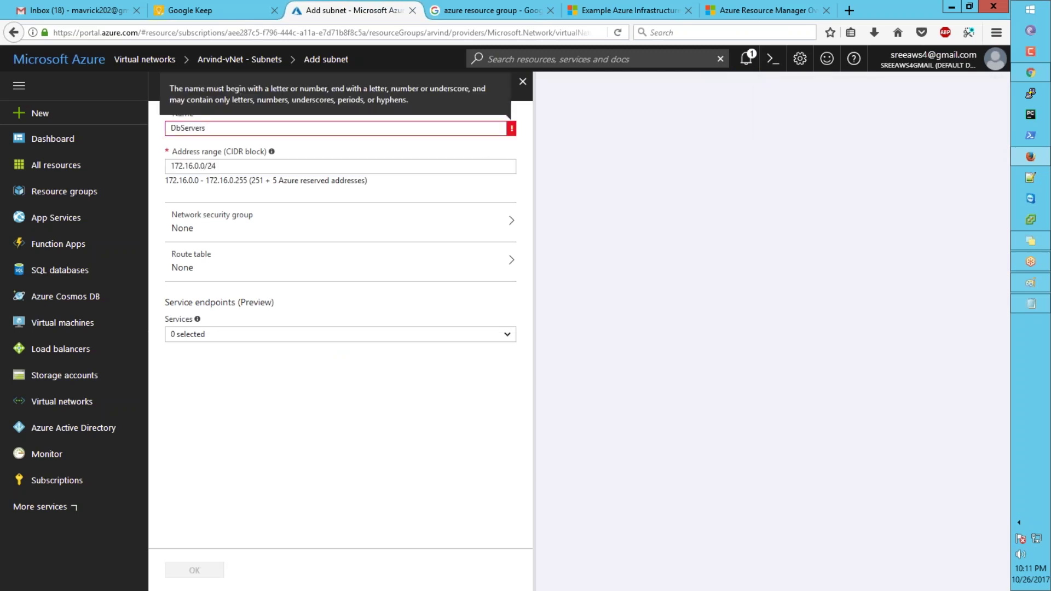
key("BackSpace")
- Set the DbServers subnet's address range to 172.16.30.0/24 from the Notepad notes and create the subnet
key("alt+Tab")
left_click_drag(331, 385, 258, 385)
key("ctrl+c")
key("alt+Tab")
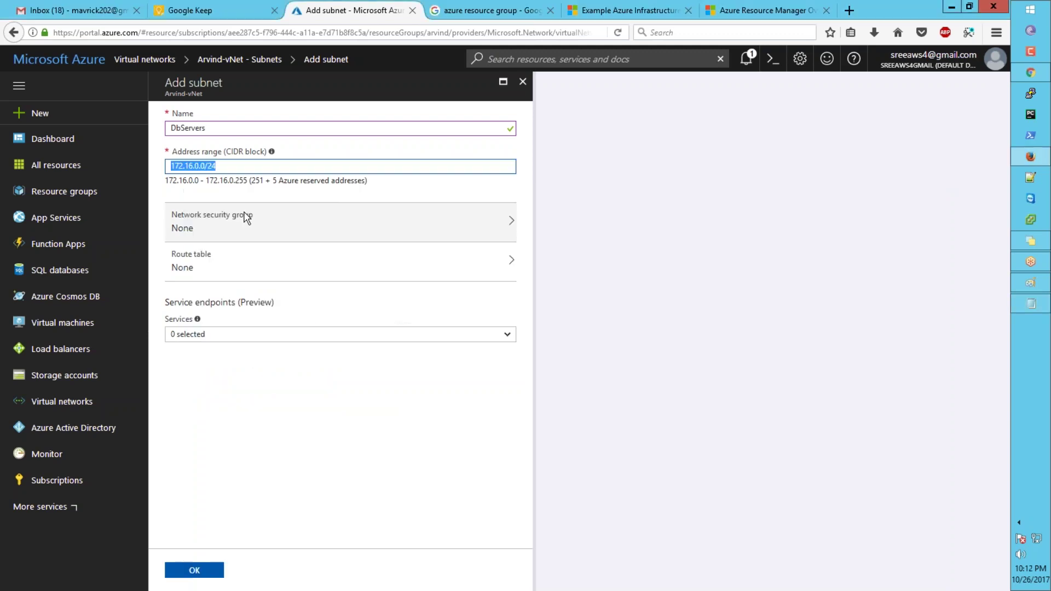
key("ctrl+v")
left_click(214, 569)
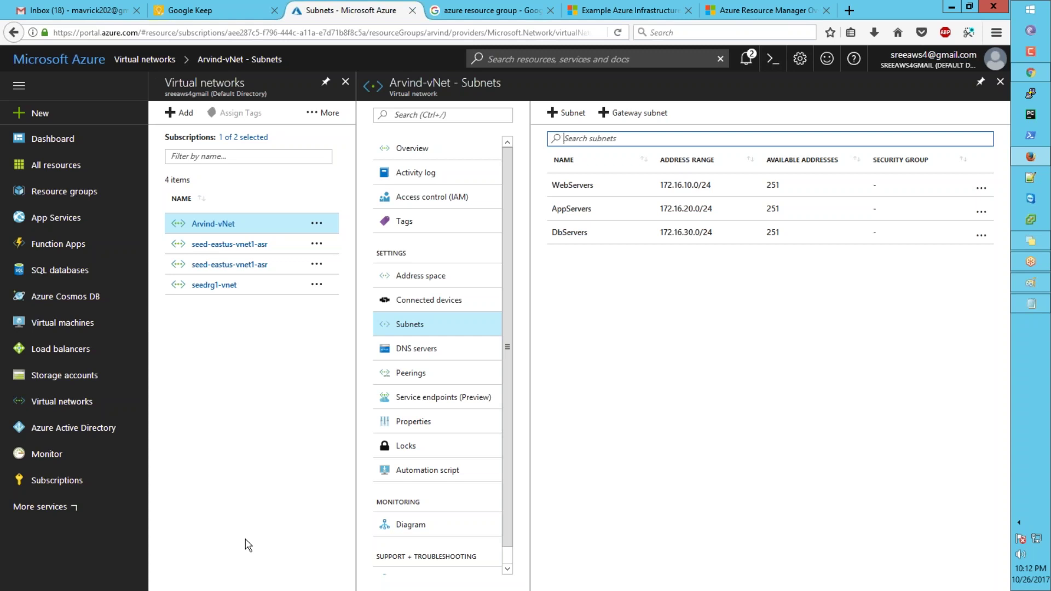
- Search all portal services for "network sec" and open the non-classic Network security groups list
left_click(77, 509)
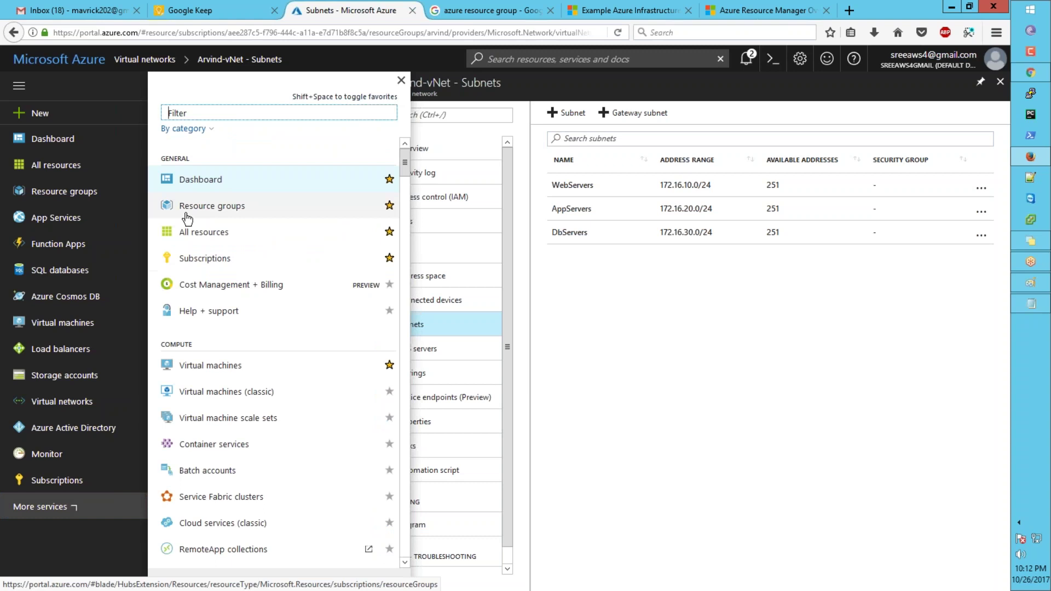
type("network sec")
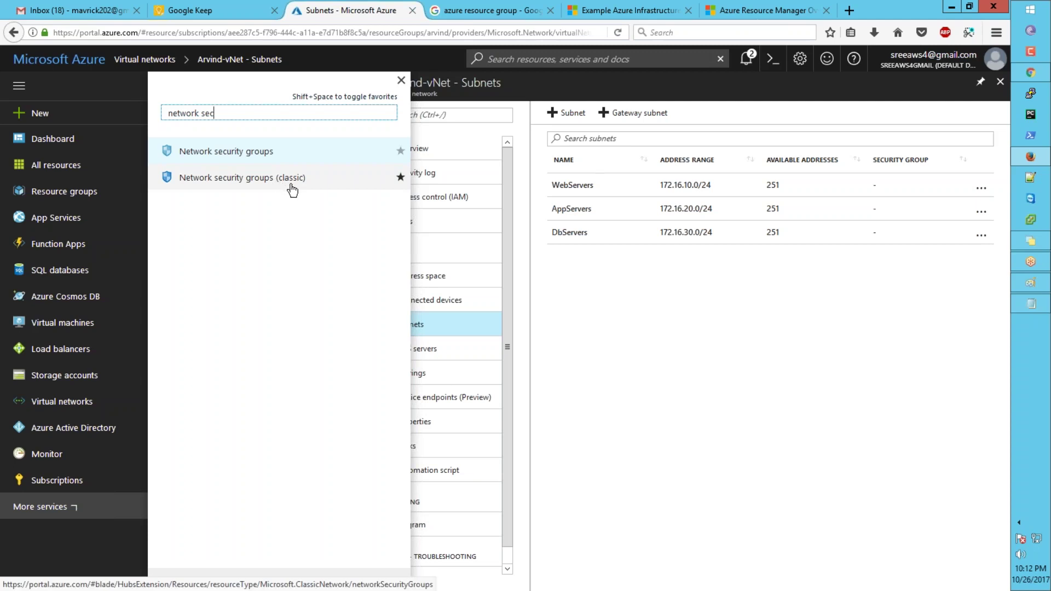
left_click(241, 160)
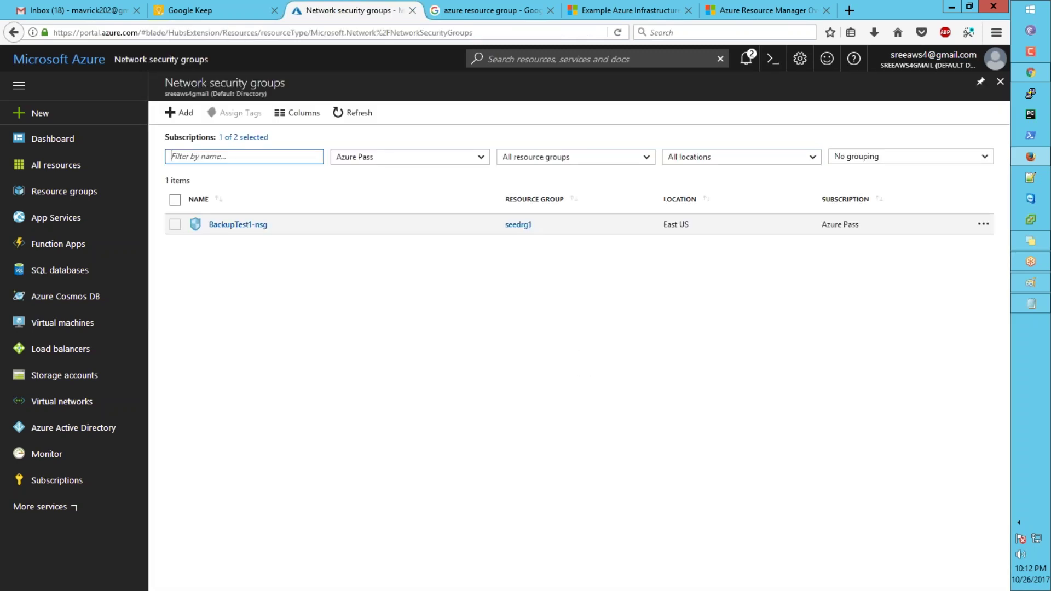
- Create a network security group named Arvind-NSG in the existing resource group arvind
left_click(178, 113)
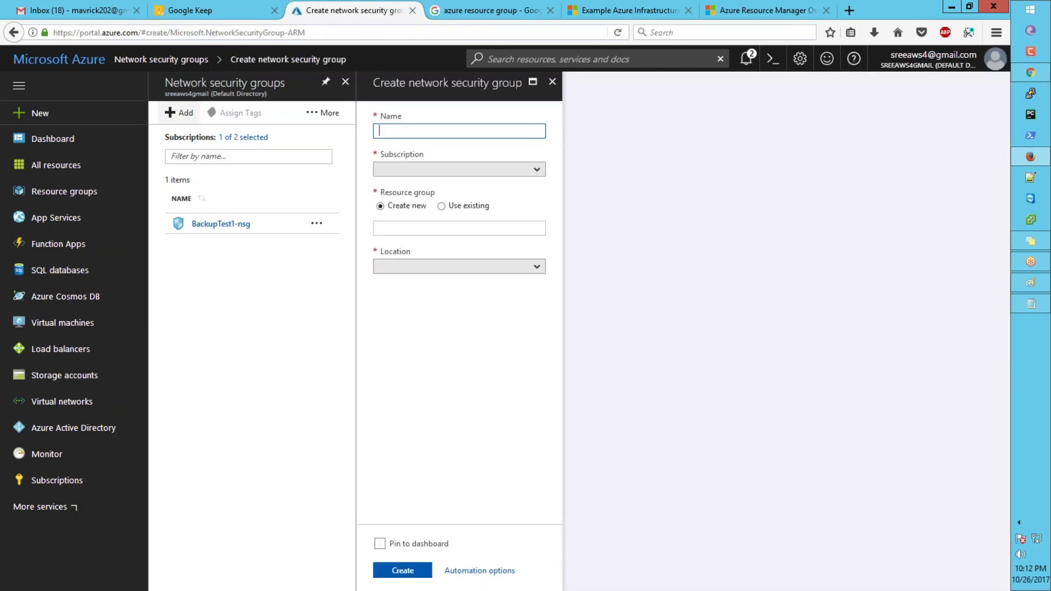
type("Arv")
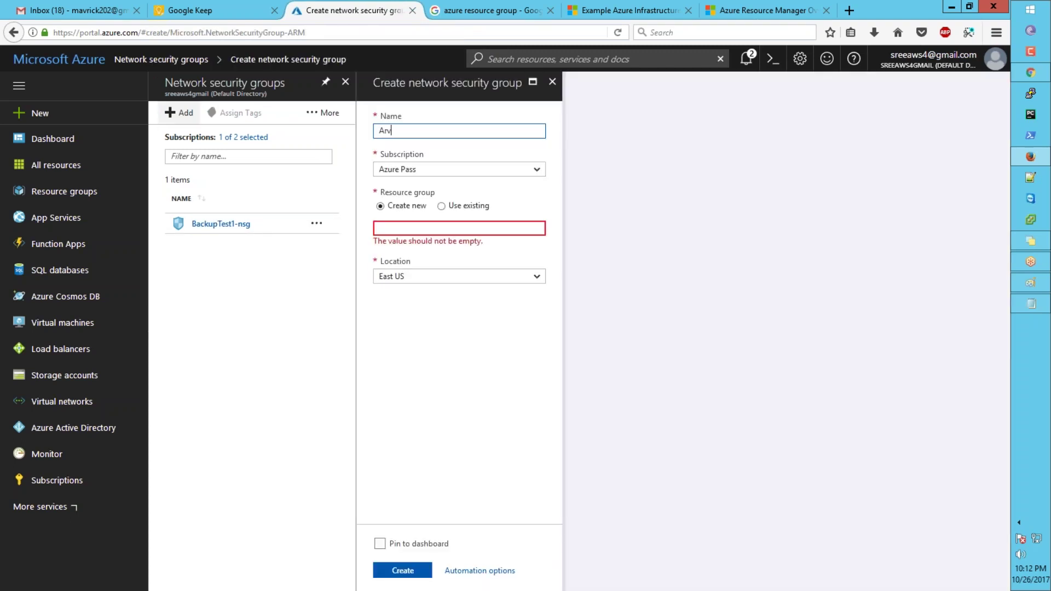
type("ind-NSG")
left_click(441, 206)
left_click(537, 228)
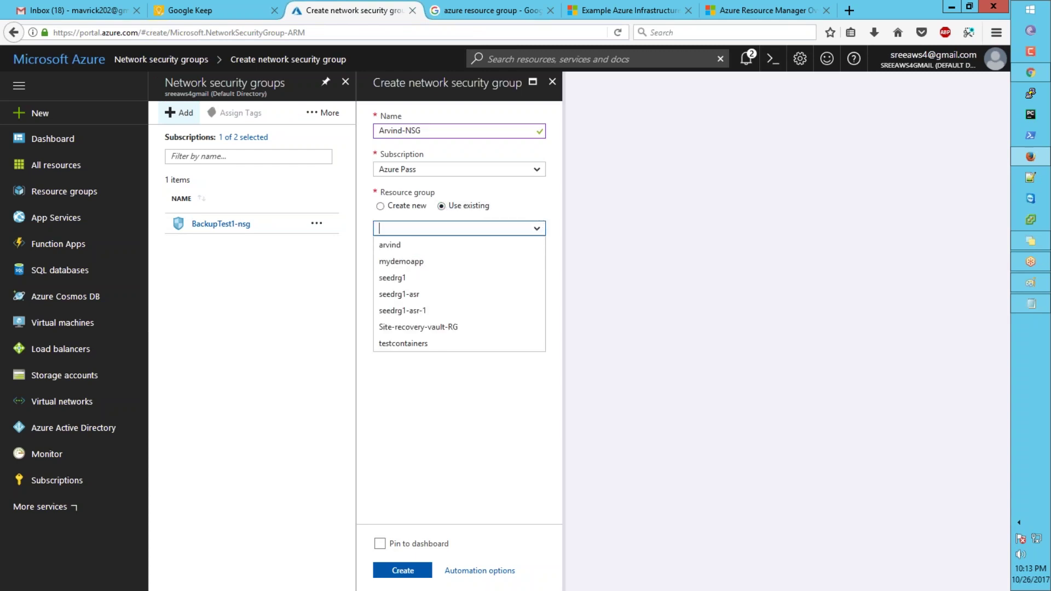
left_click(390, 244)
left_click(417, 569)
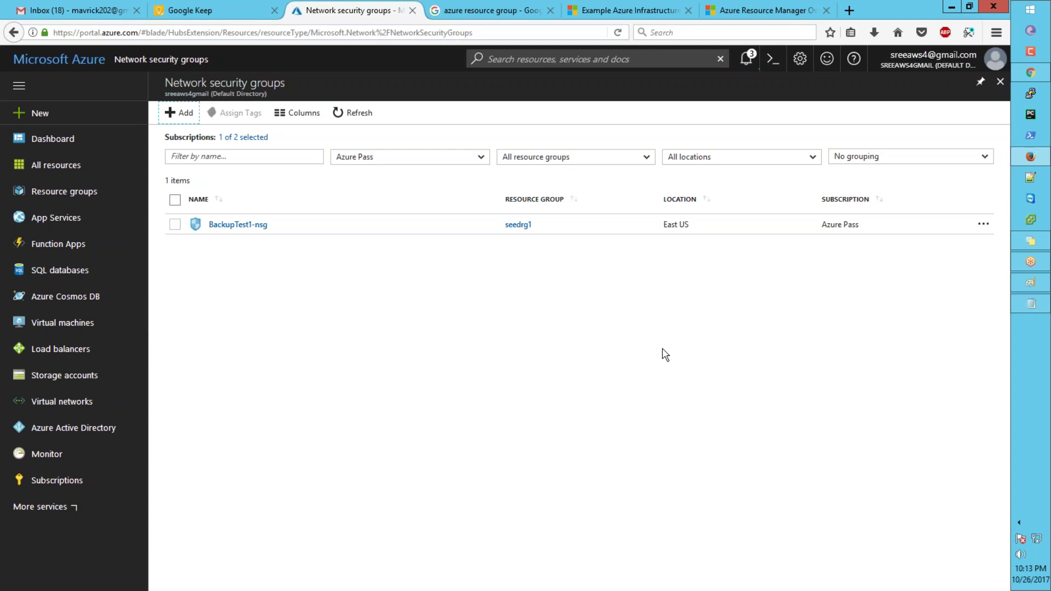
- Check the deployment notifications, then refresh the network security groups list and open Arvind-NSG
left_click(756, 69)
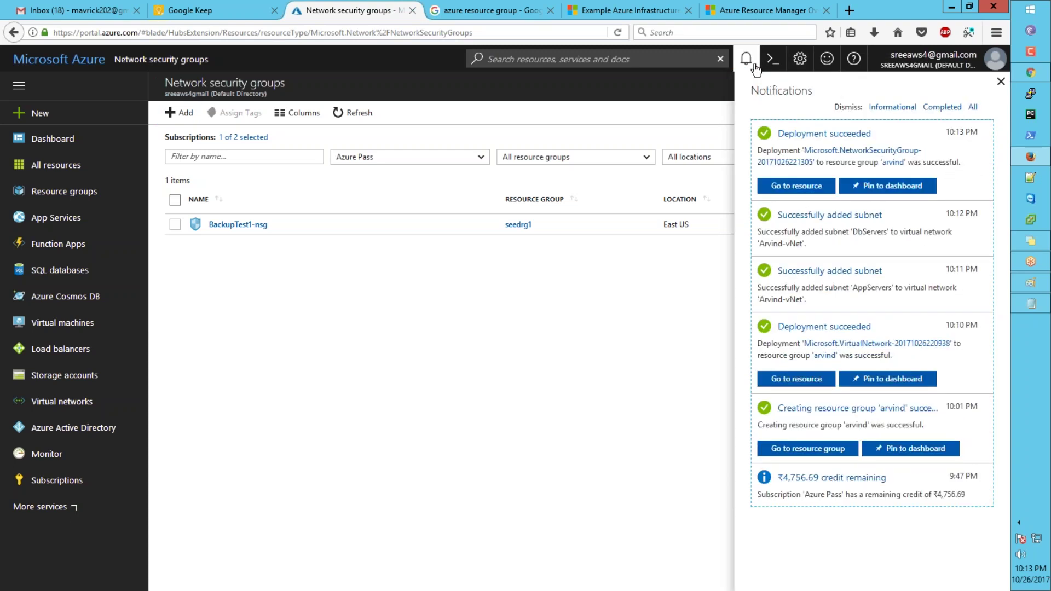
left_click(353, 113)
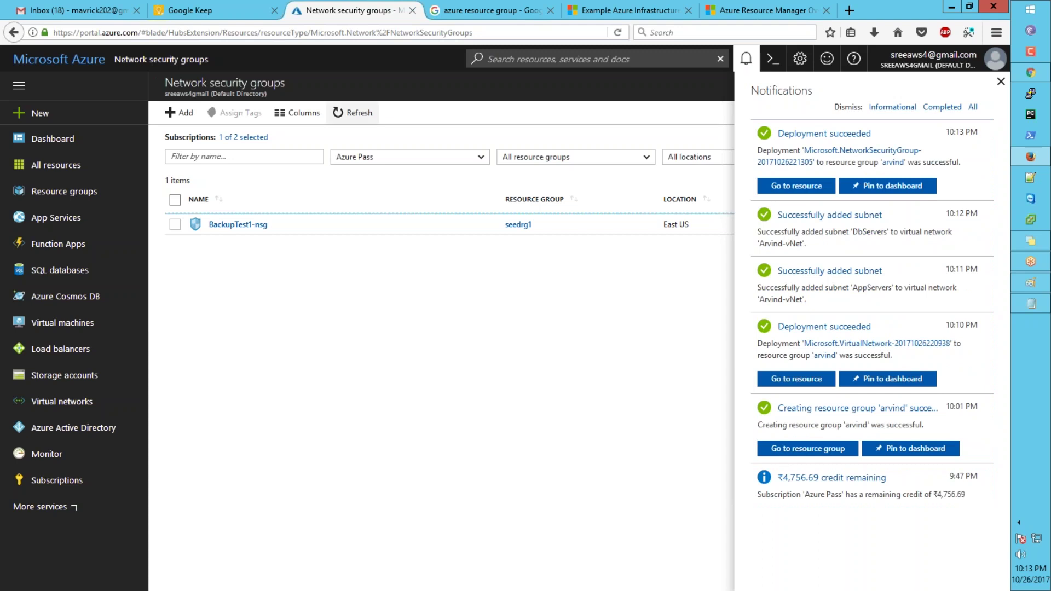
left_click(752, 59)
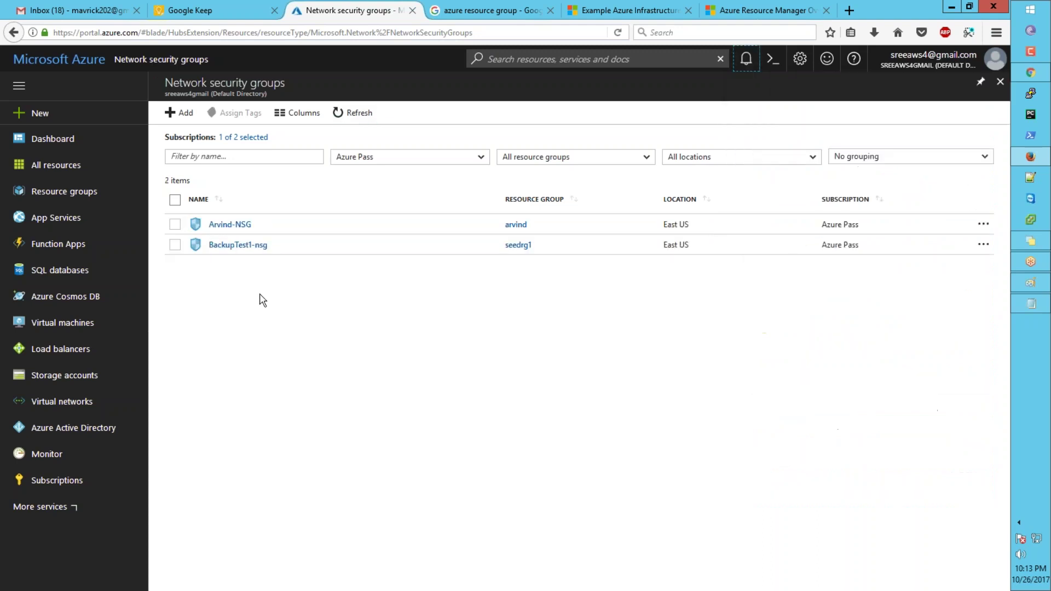
left_click(226, 225)
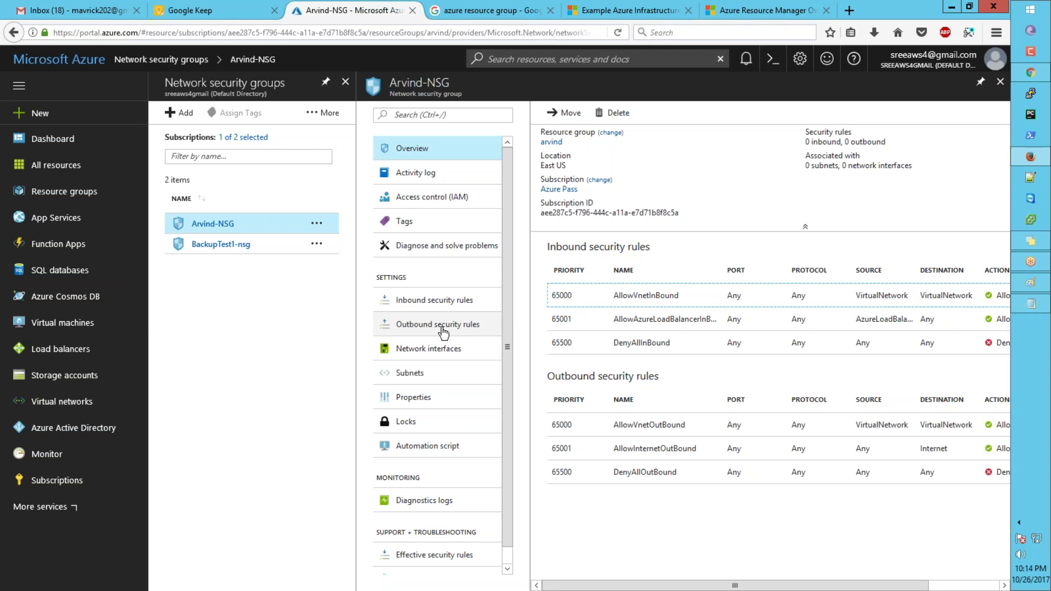
- Examine Arvind-NSG's inbound security rules including the Action column, hiding the default rules and showing them again
left_click(411, 309)
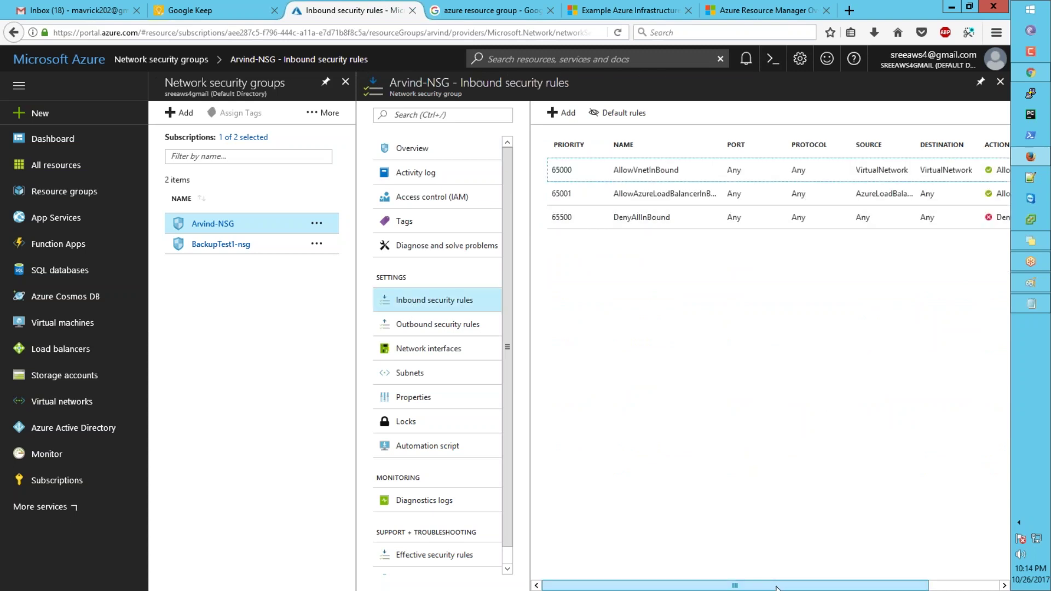
left_click_drag(775, 586, 838, 589)
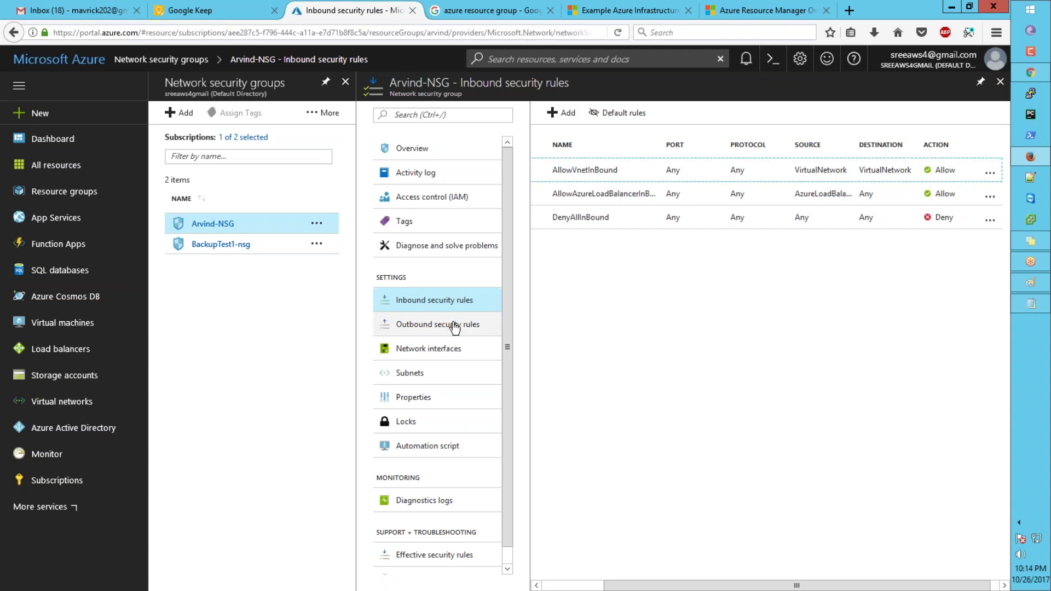
left_click(617, 113)
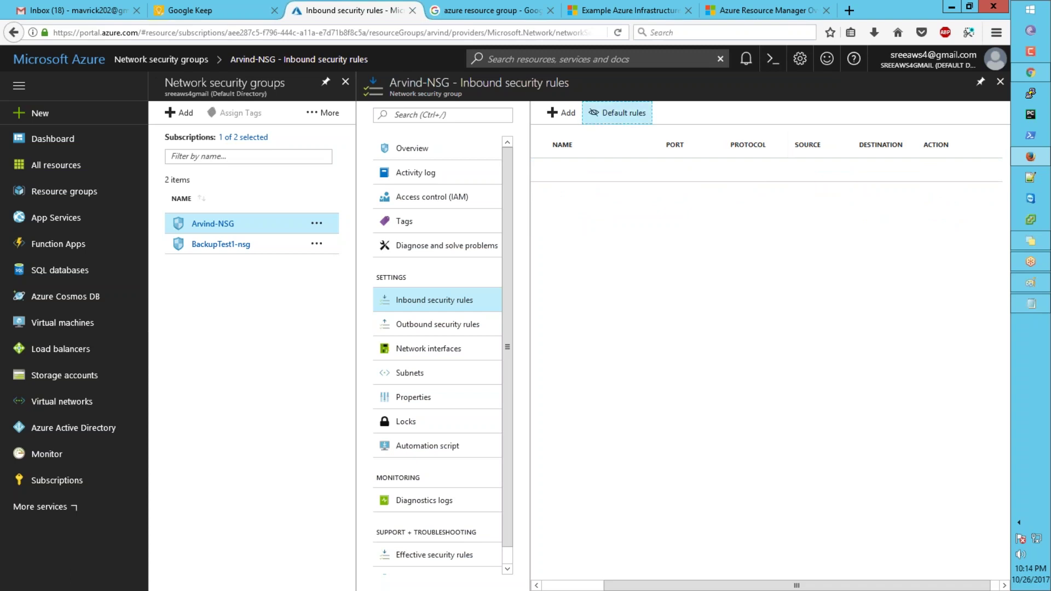
left_click(617, 113)
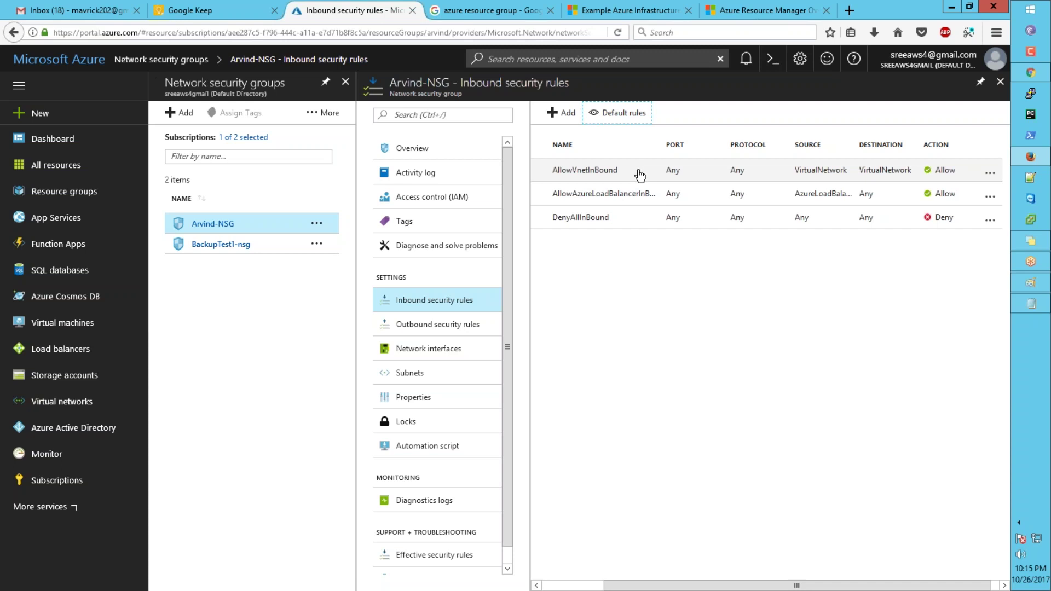
- Start a new inbound security rule in Arvind-NSG with source and destination Any, destination port 3389 and protocol TCP
left_click(572, 118)
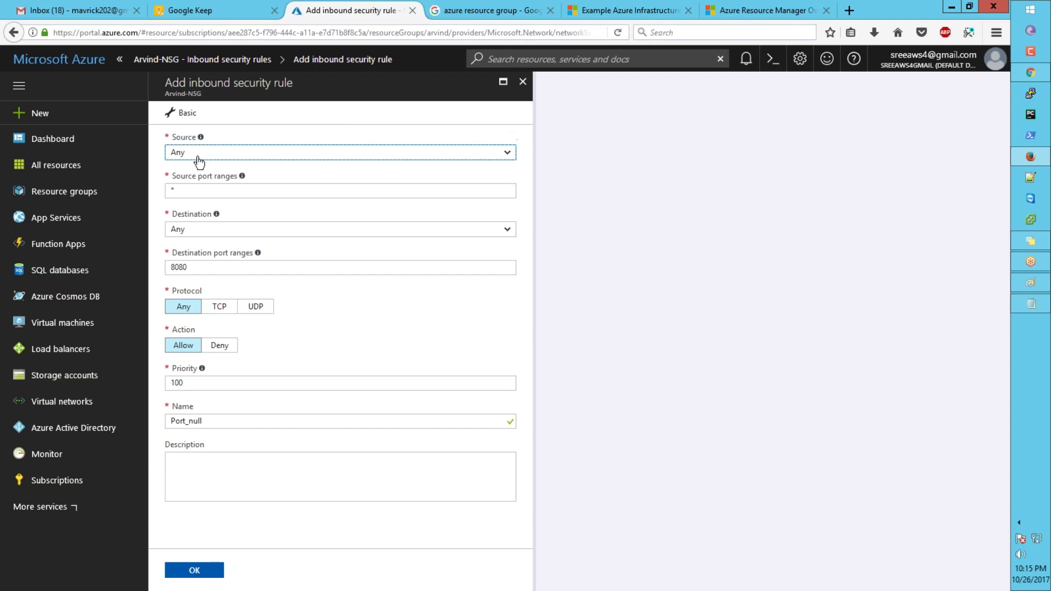
left_click(198, 161)
left_click(198, 162)
left_click(191, 229)
left_click(189, 231)
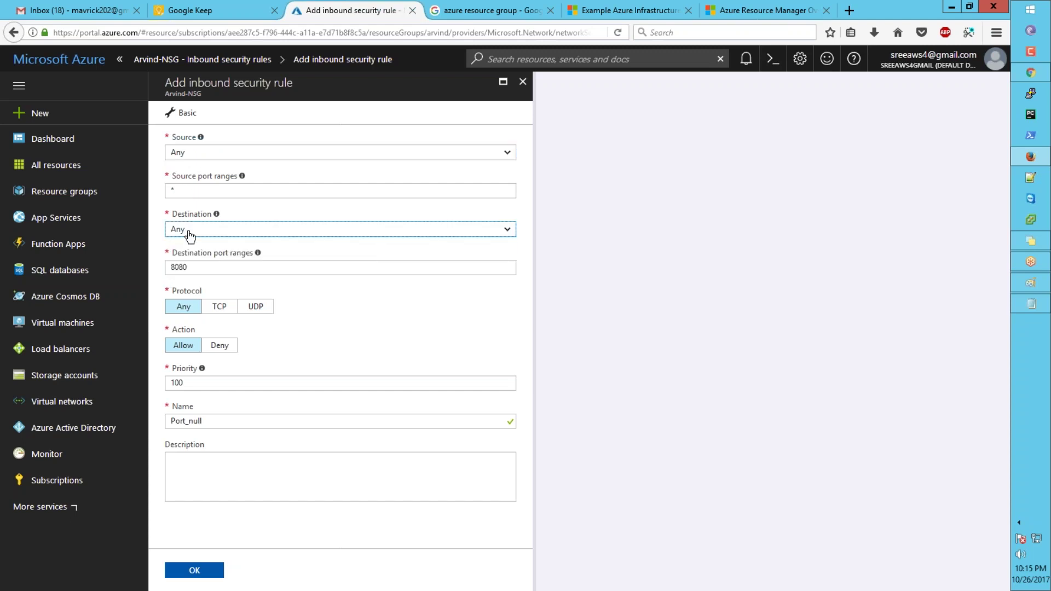
key("Tab")
type("3389")
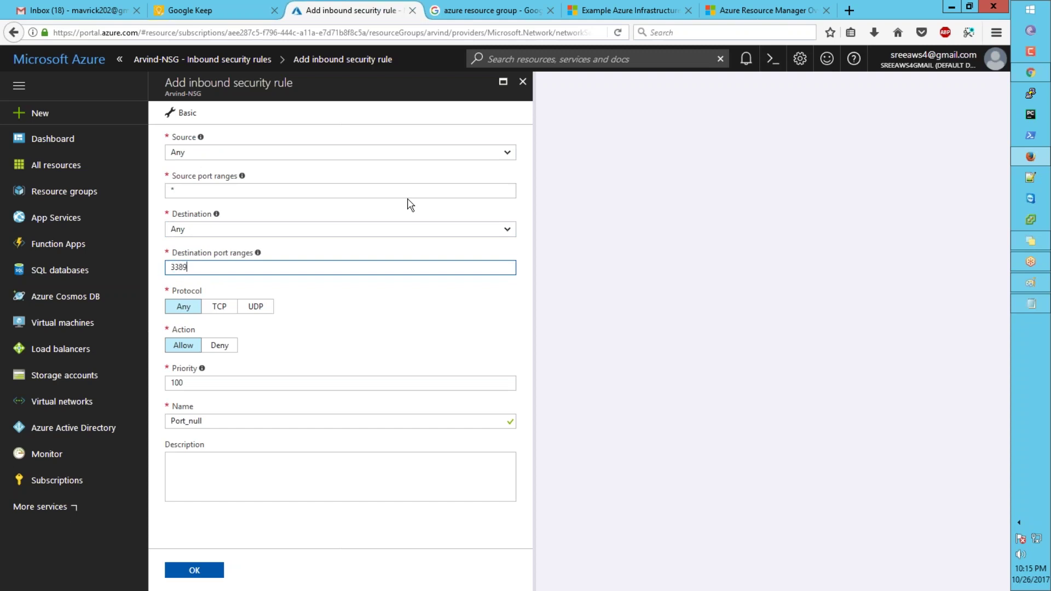
left_click(217, 309)
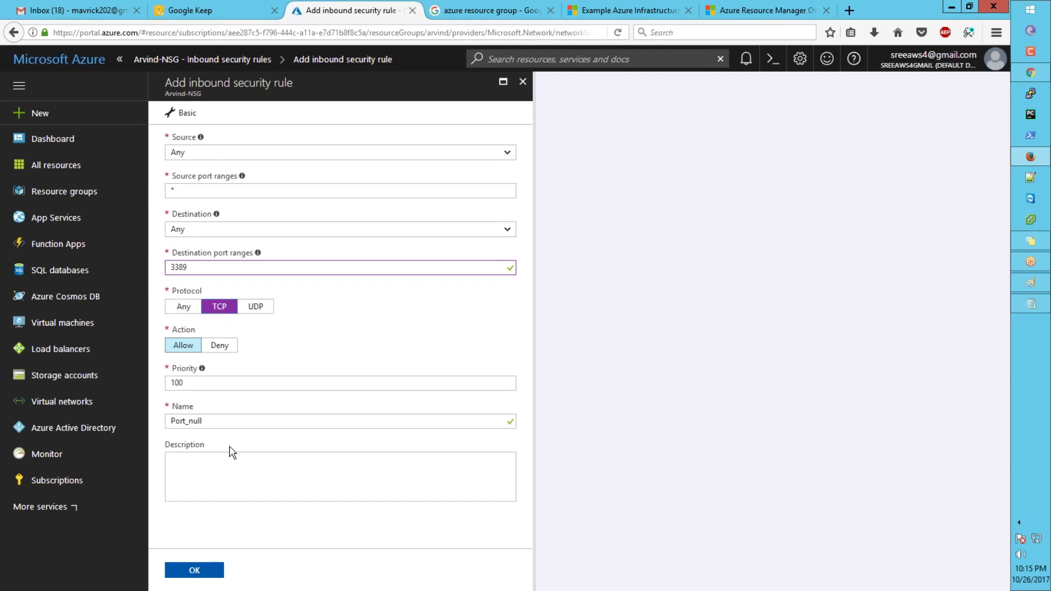
- Name the inbound rule Allow_RDP_Win and keep its priority at 100
left_click_drag(227, 422, 149, 403)
type("A")
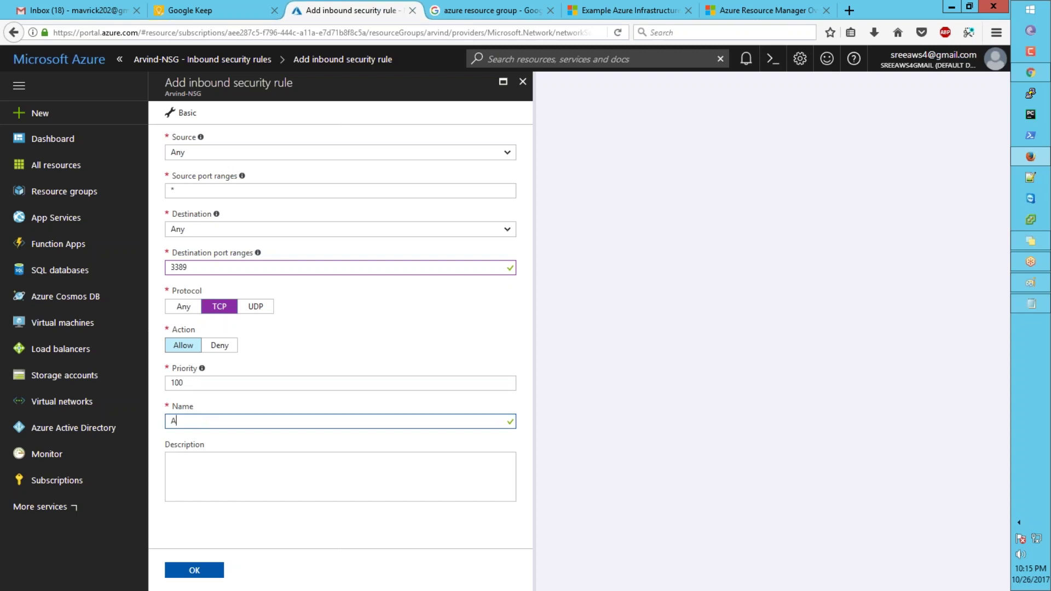
type("llow_RDP_Win")
double_click(199, 384)
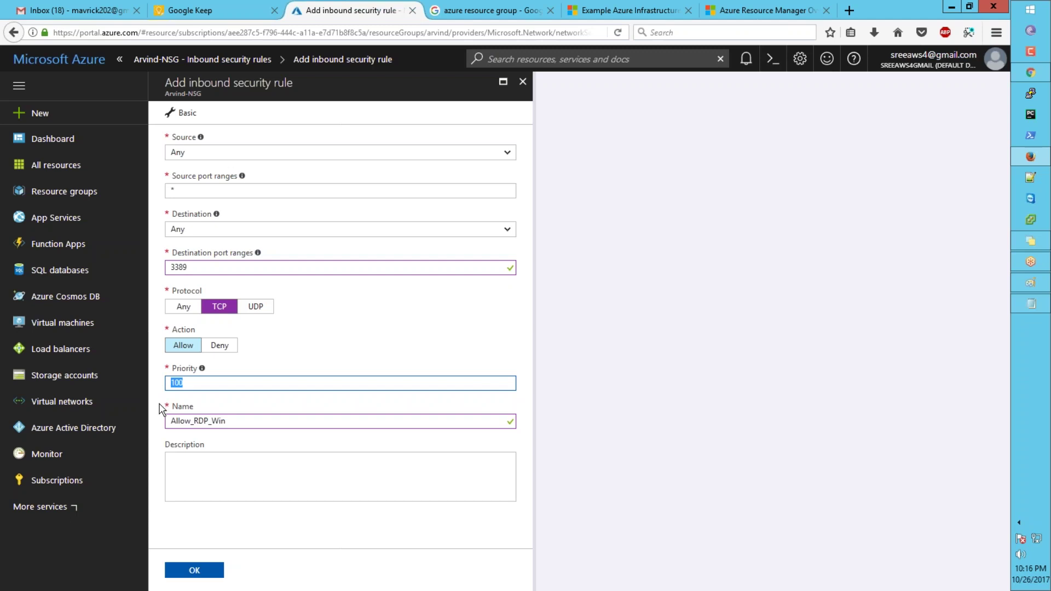
- Describe the rule as "This rule will allow clients connect to Windows Machines using RDP 3389." and create it with protocol TCP
left_click(262, 481)
type("This")
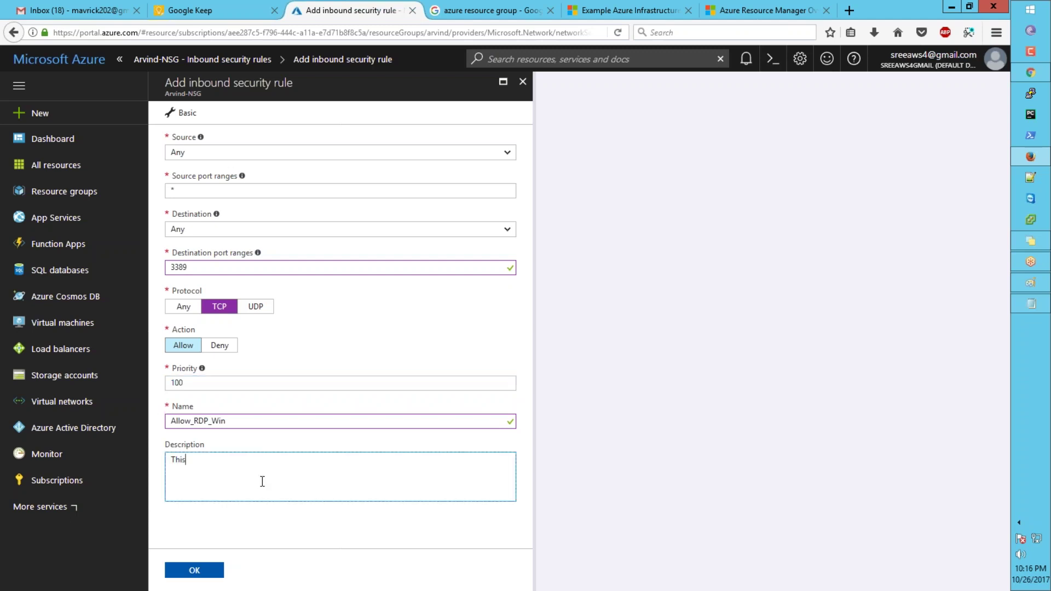
type(" rule will allow clients connect to Windwos")
key("BackSpace")
key("BackSpace")
key("BackSpace")
key("BackSpace")
type("ows Machines")
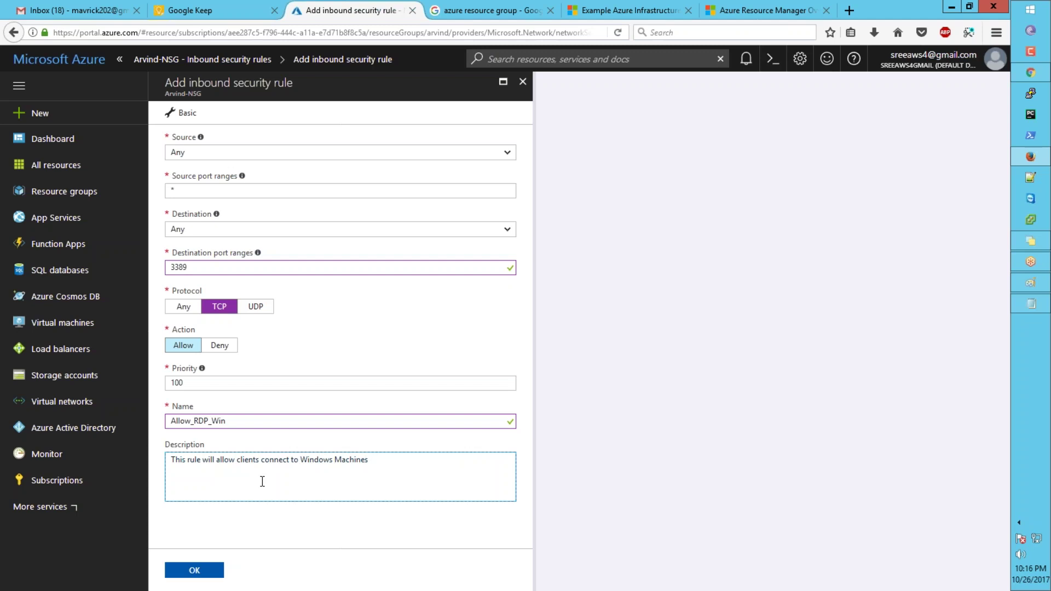
type("using RDP 3389.")
left_click(183, 306)
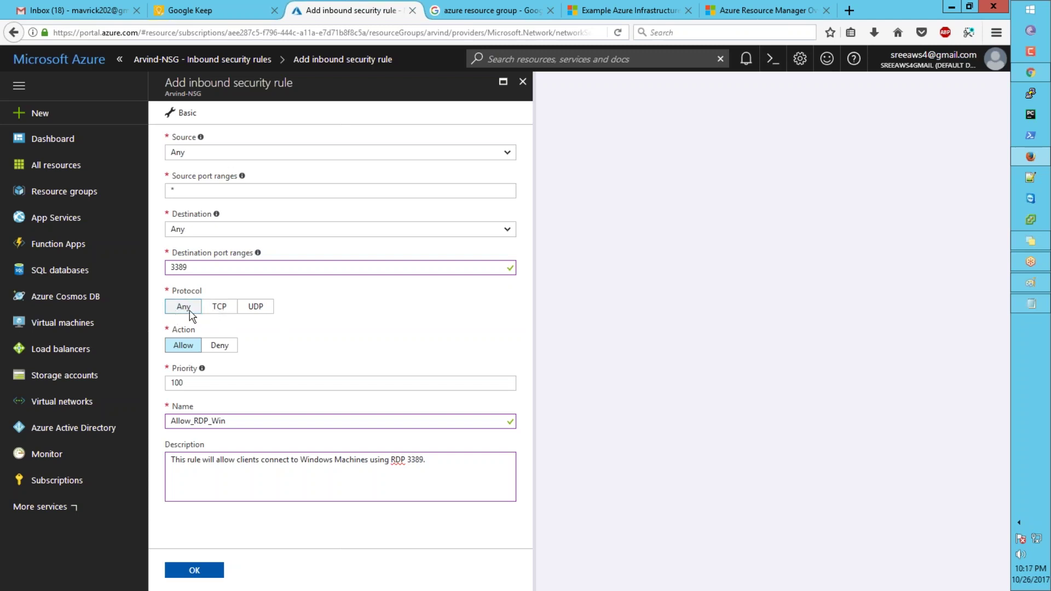
left_click(219, 306)
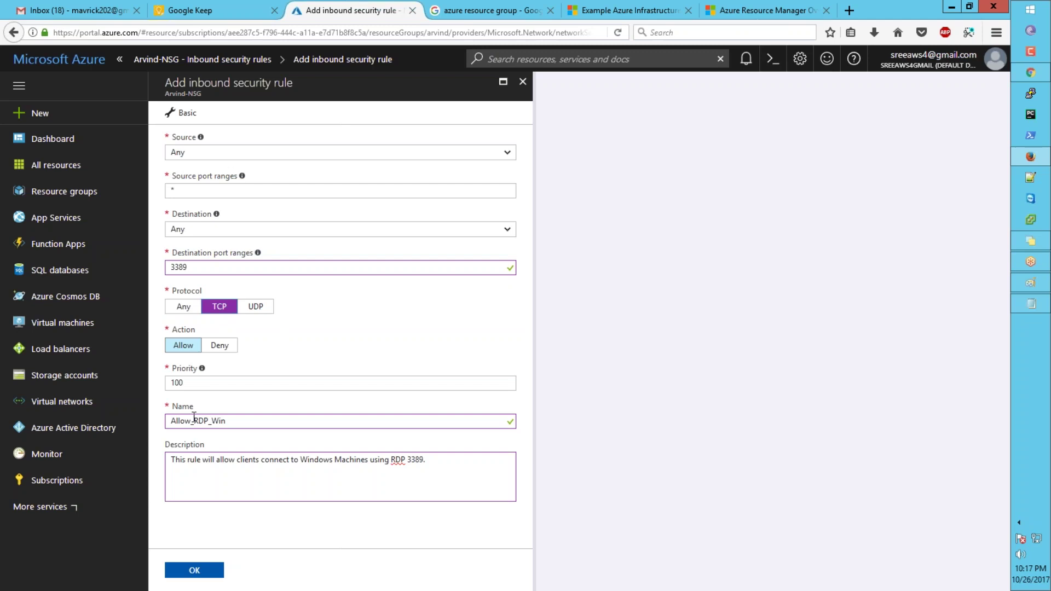
left_click(193, 570)
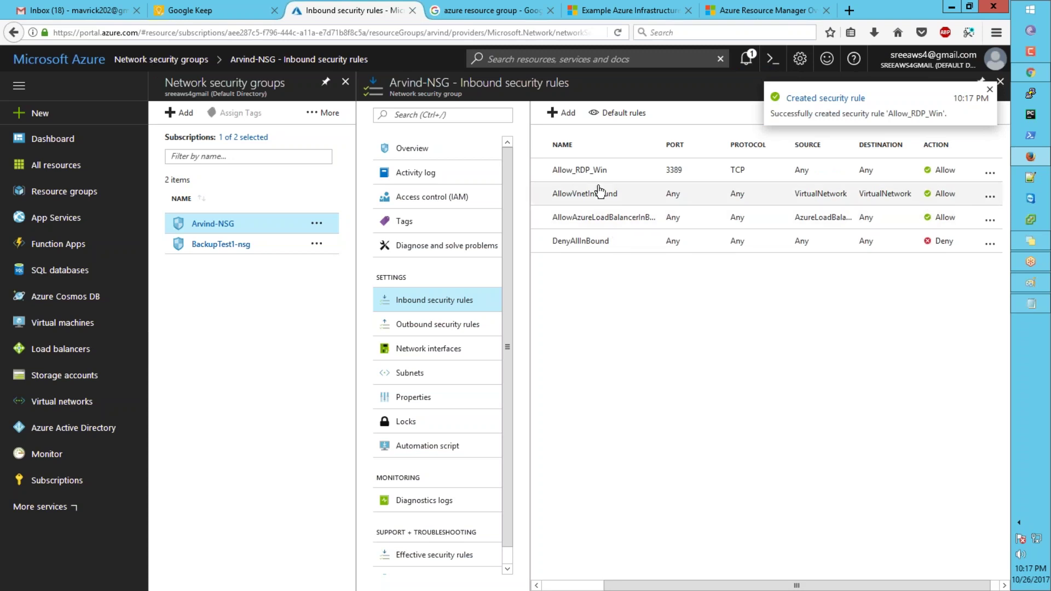
- Start another inbound security rule in Arvind-NSG with destination port 22, protocol TCP and priority 101
left_click(572, 119)
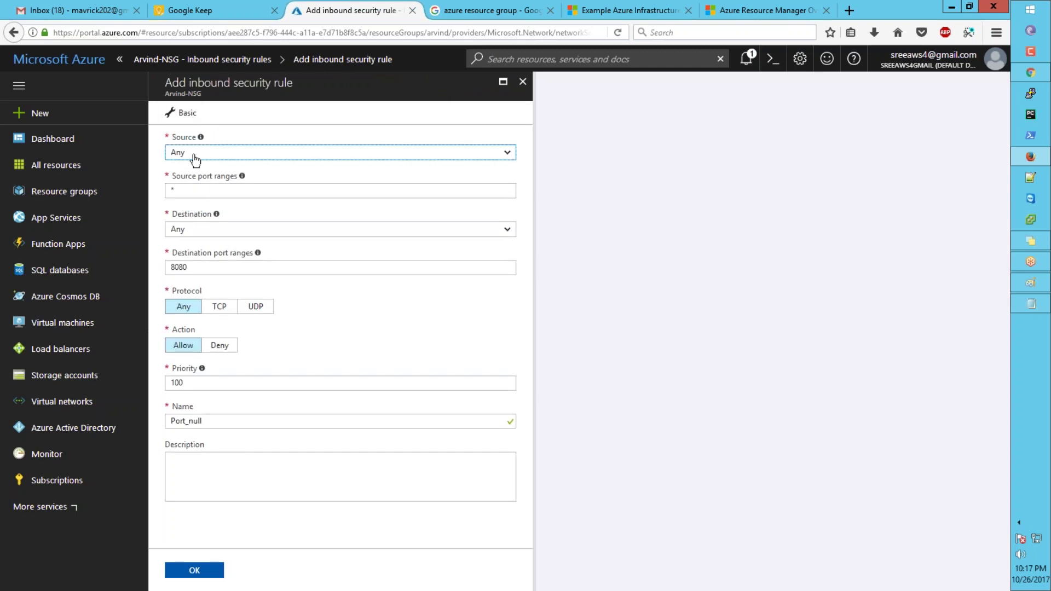
left_click_drag(190, 268, 165, 268)
type("22")
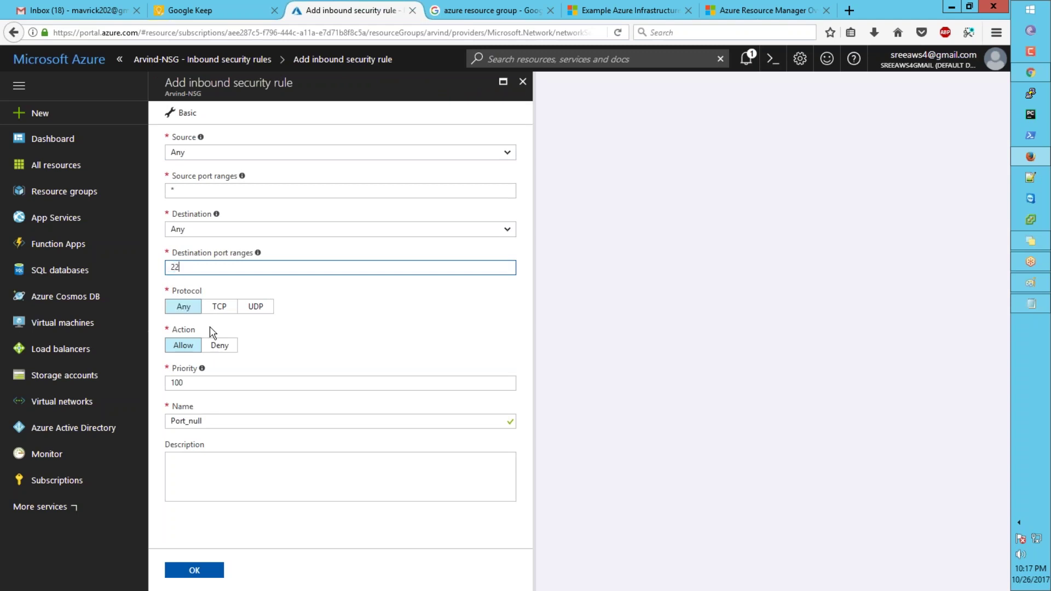
left_click(219, 306)
left_click(195, 383)
key("BackSpace")
type("1")
key("Tab")
- Name the port 22 rule Allow_SSH_Linux, leave its description empty, and create it
type("Allow")
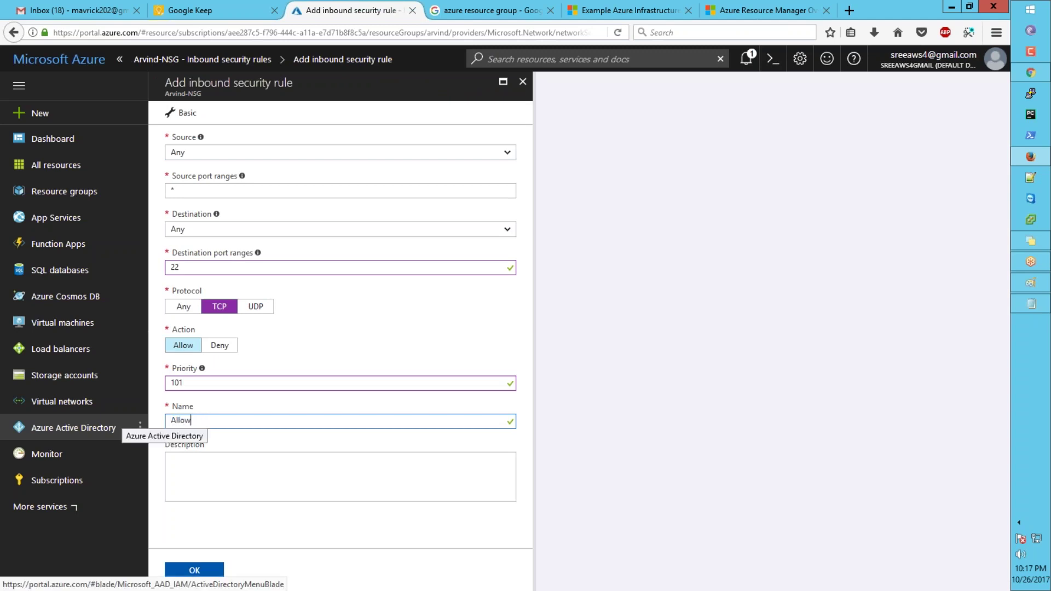
type("_SSH+Linux")
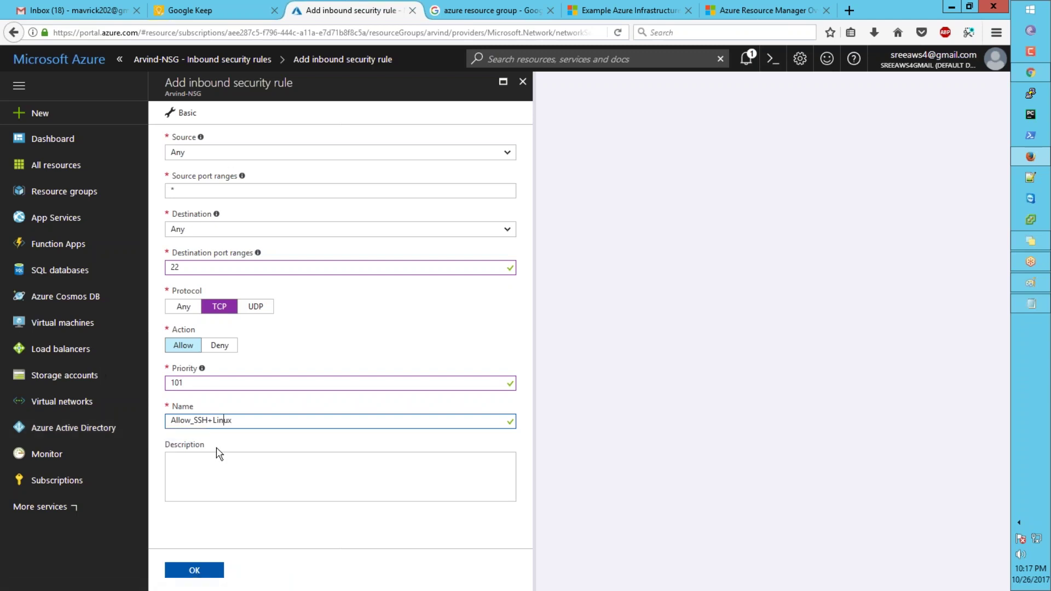
key("Left")
key("Left")
key("Left")
key("Left")
key("Left")
key("BackSpace")
type("_")
left_click(214, 466)
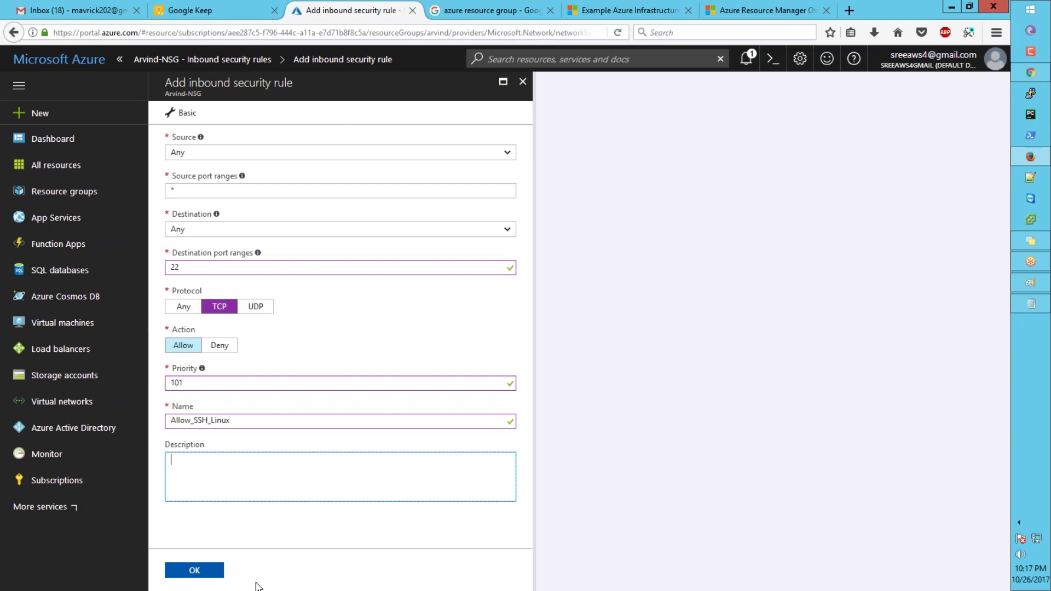
left_click(194, 571)
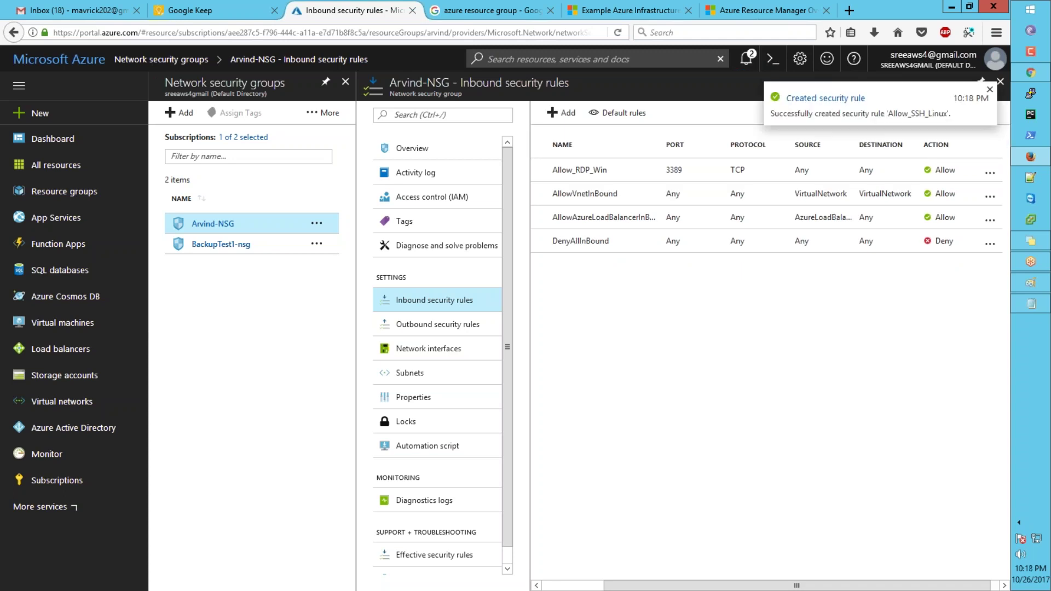
- In Arvind-NSG's outbound security rules, create a rule named Allow_HTTP allowing any protocol to destination port 80 with priority 100
left_click(429, 327)
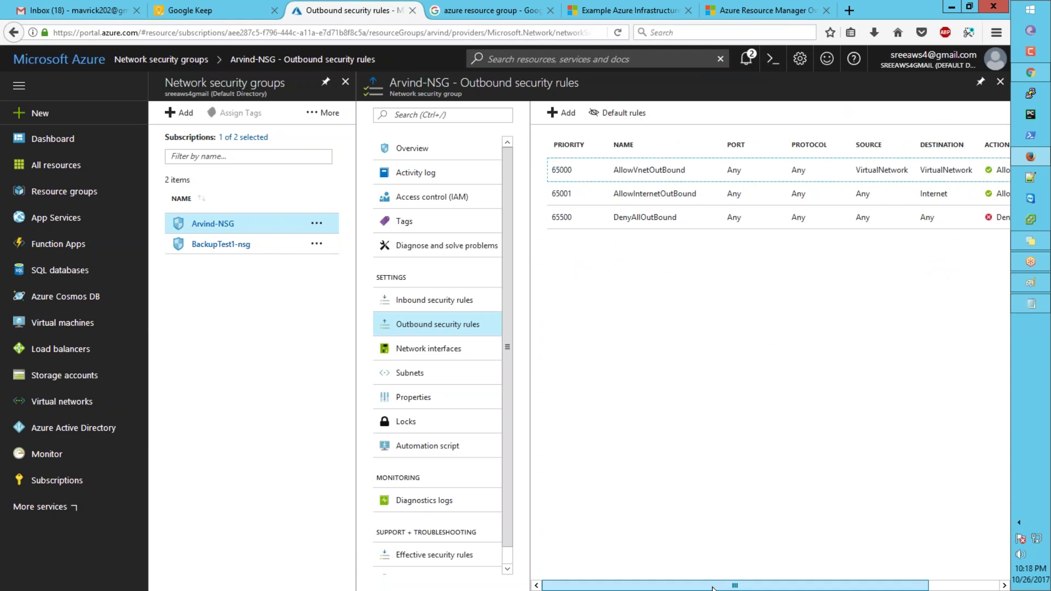
left_click_drag(713, 588, 823, 588)
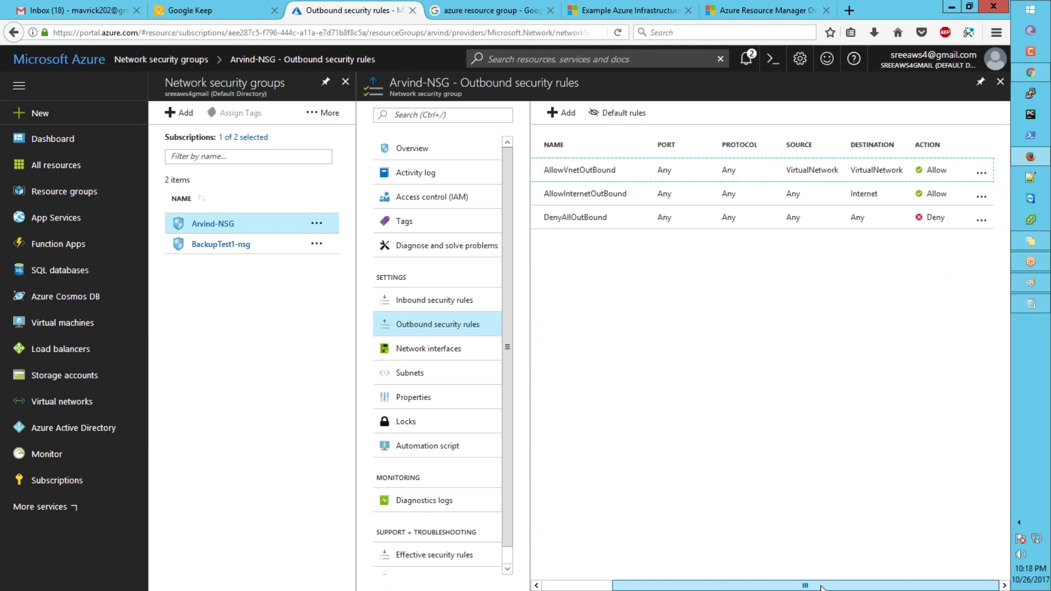
left_click_drag(821, 587, 754, 587)
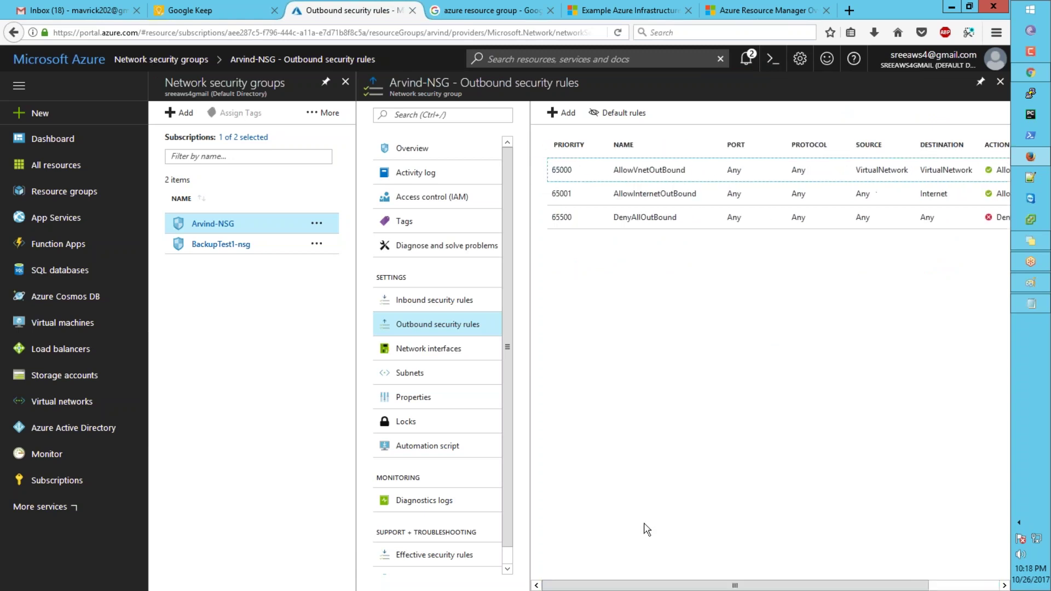
left_click(571, 121)
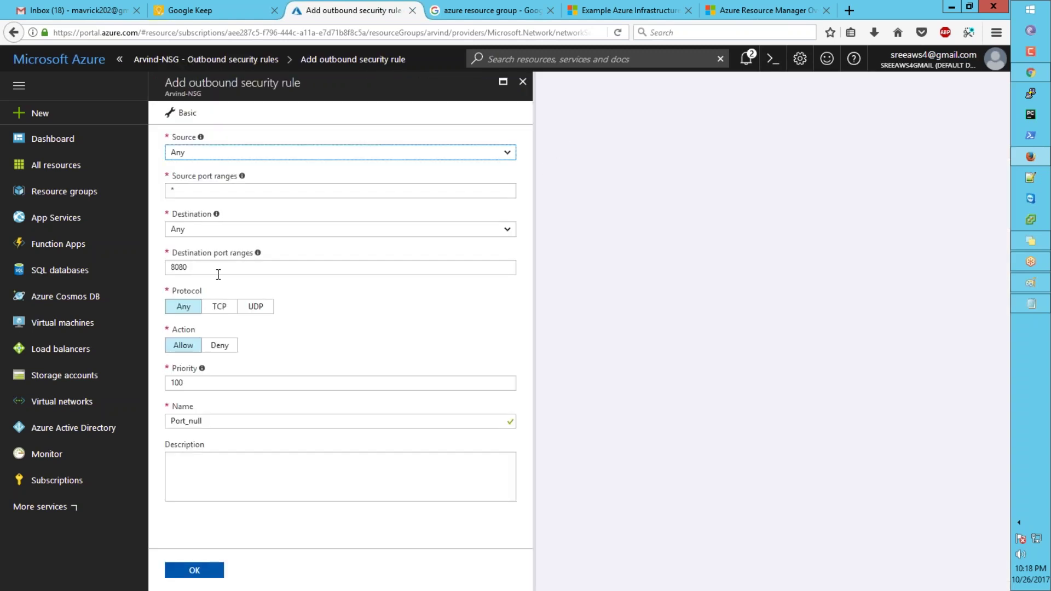
left_click_drag(212, 269, 156, 268)
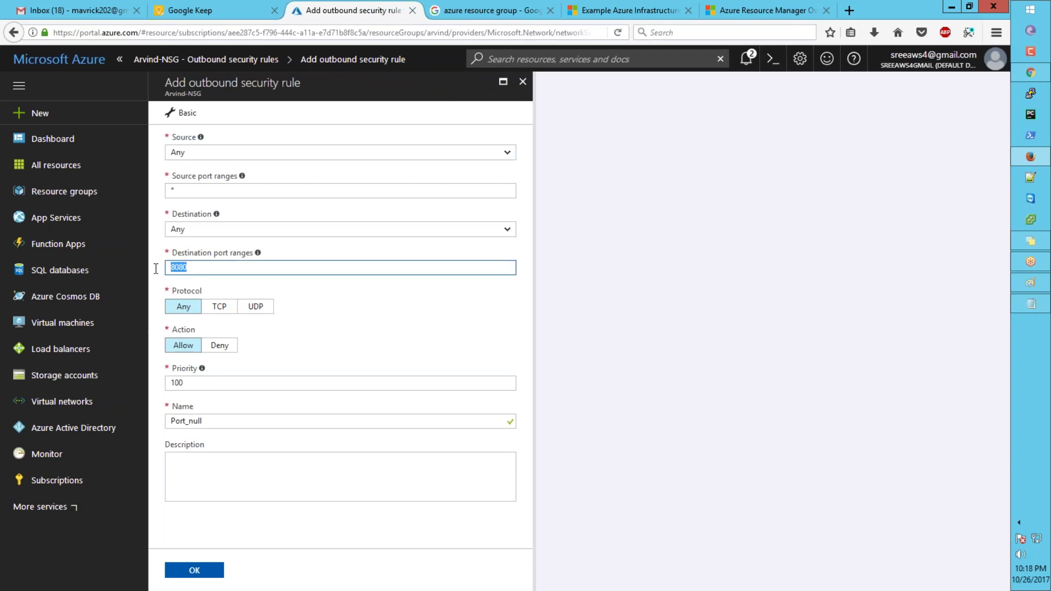
type("80")
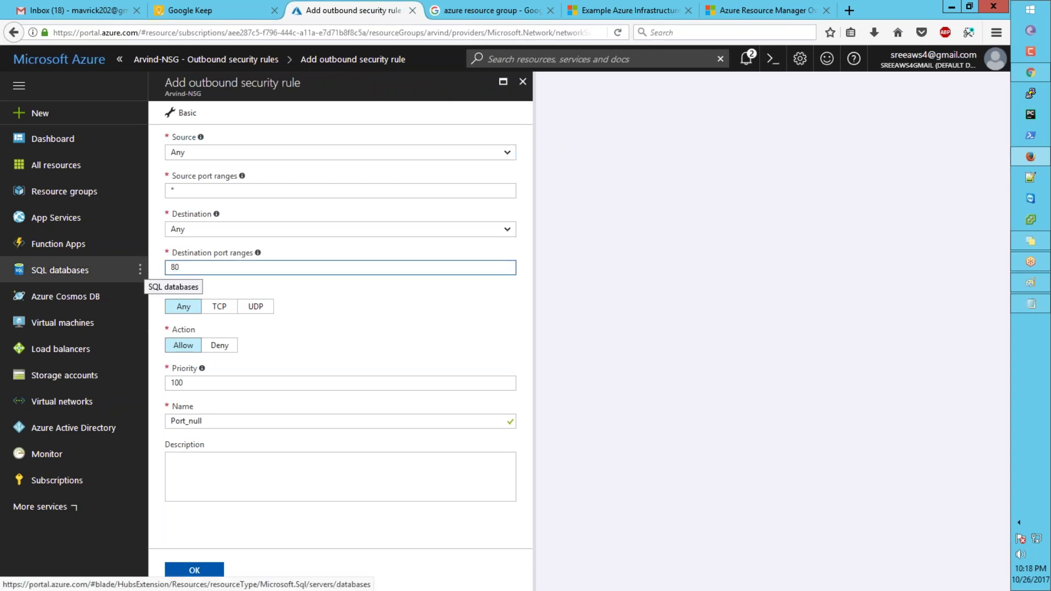
key("Tab")
key("Tab")
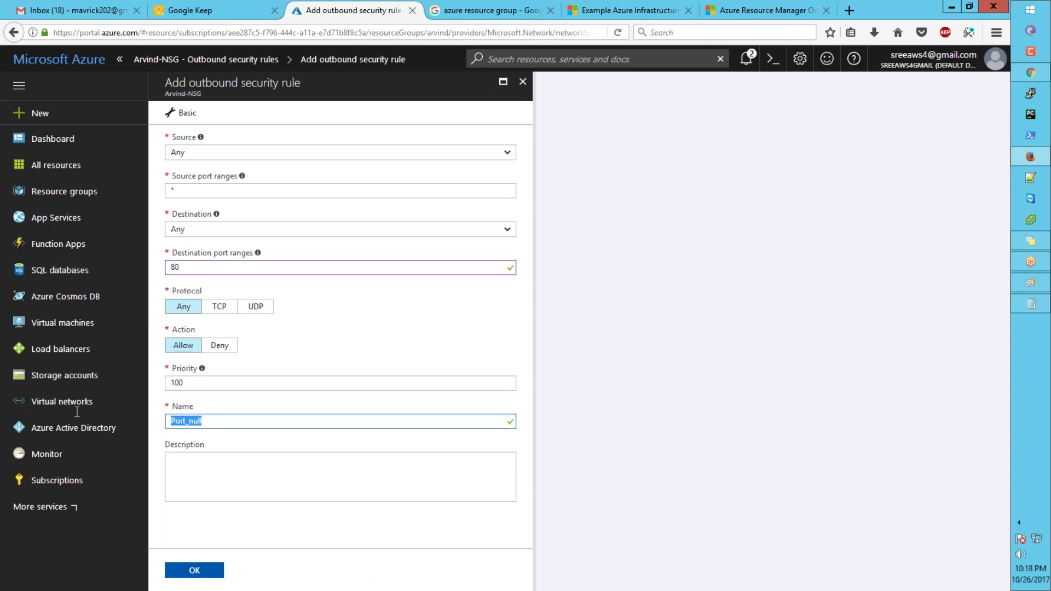
type("Allow_H")
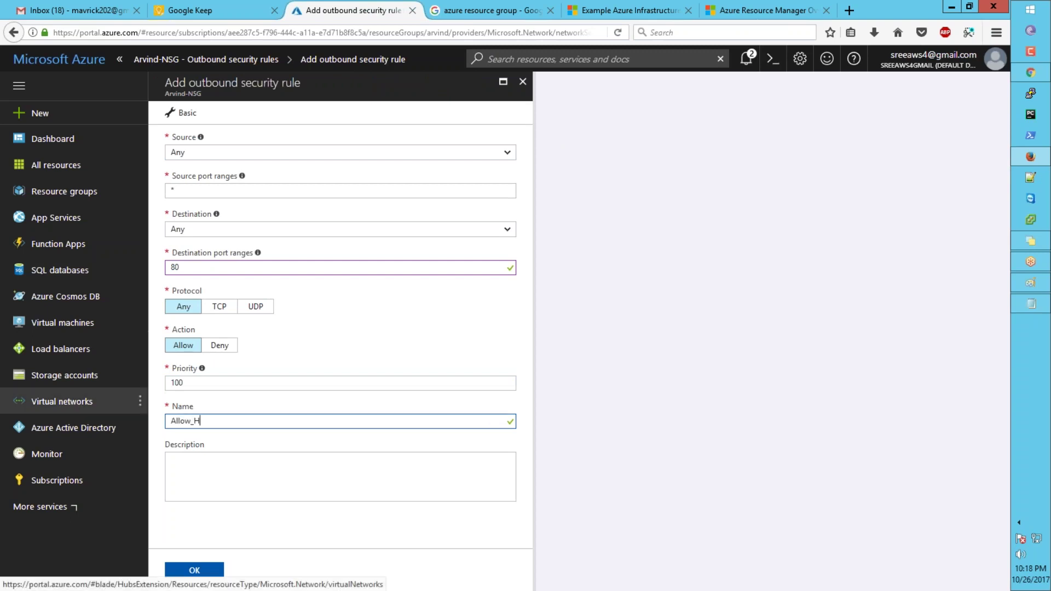
type("TTP")
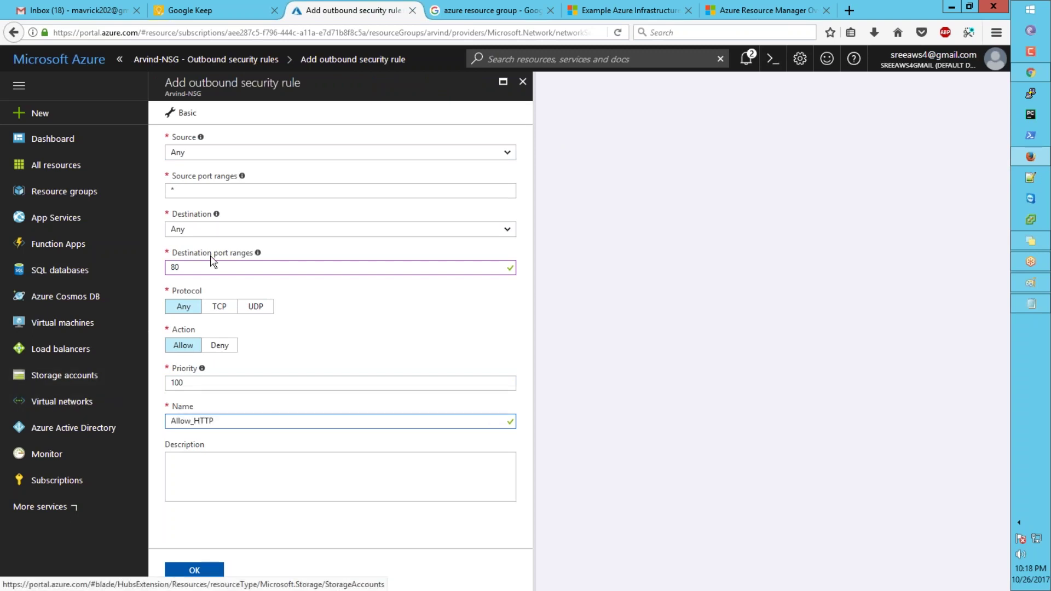
left_click(200, 571)
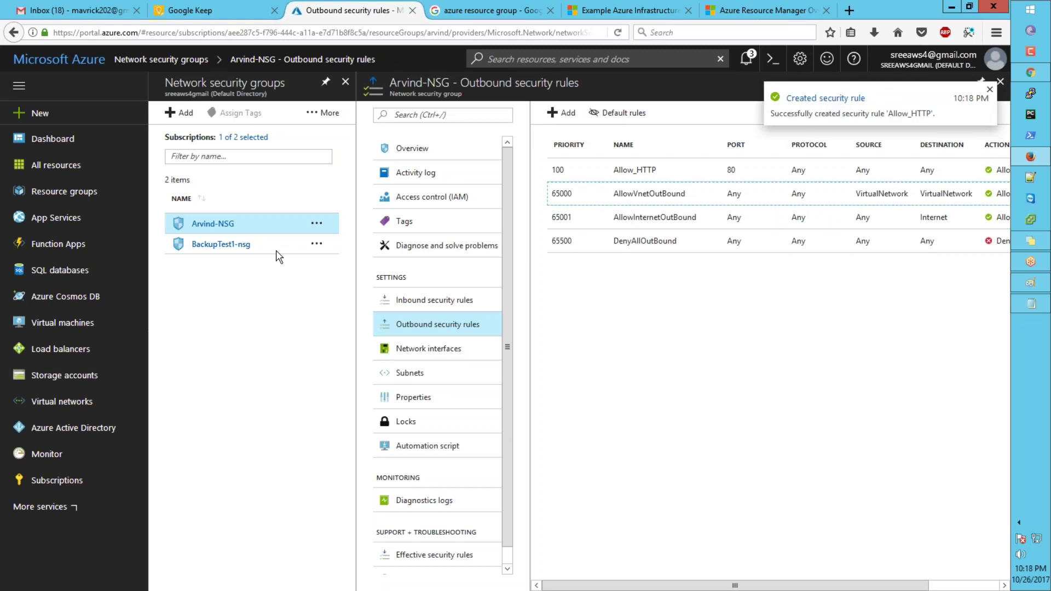
- Create an outbound security rule named Allow_HTTPS allowing TCP to destination port 443 with priority 101
left_click(562, 113)
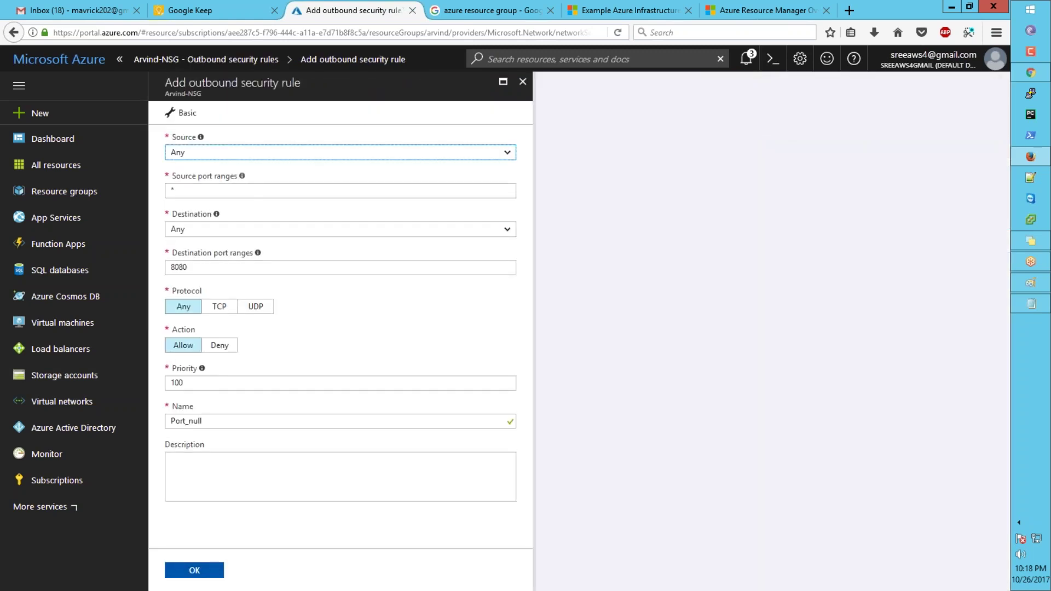
left_click_drag(206, 267, 110, 264)
type("443")
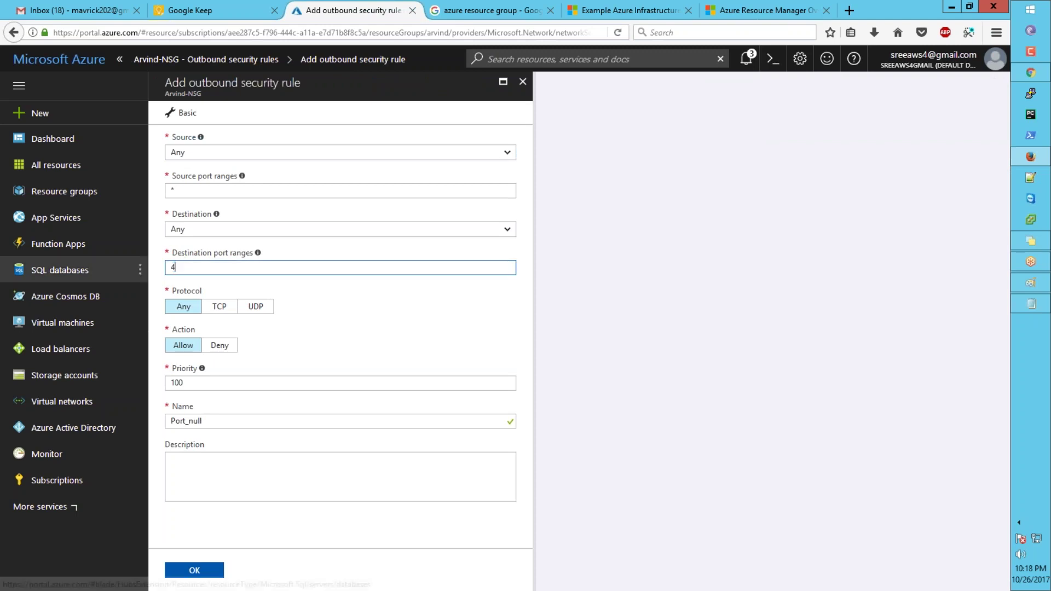
left_click(219, 307)
left_click(203, 383)
key("BackSpace")
type("1")
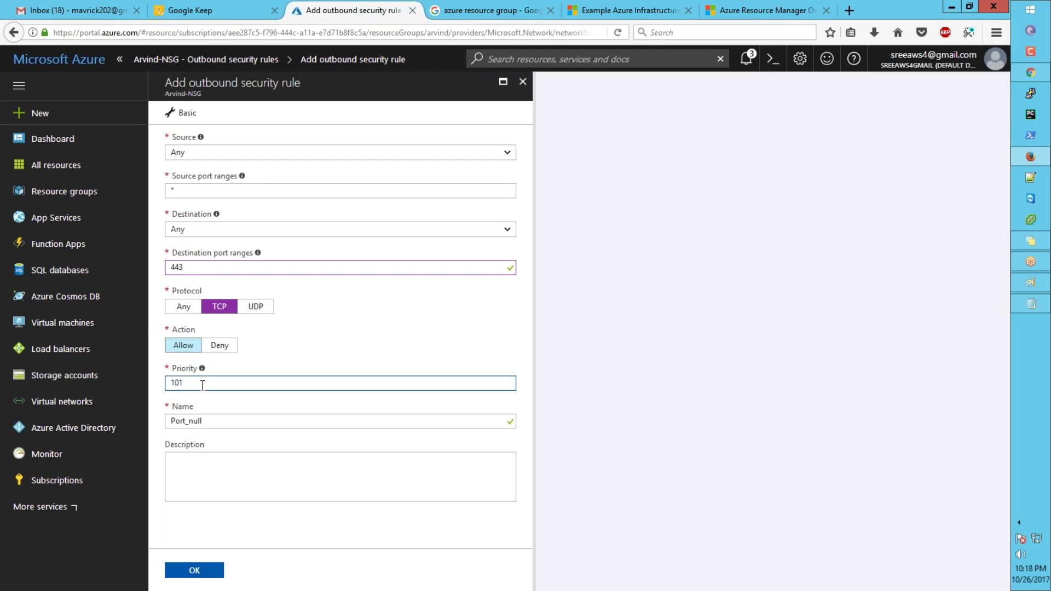
key("Tab")
type("Allow")
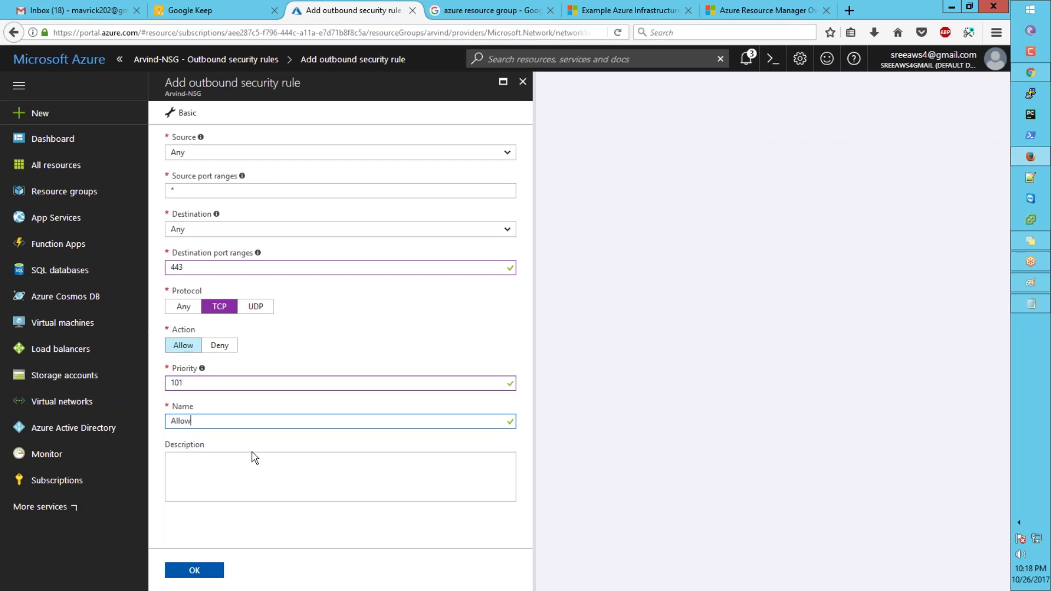
type("_HTTPS")
left_click(194, 570)
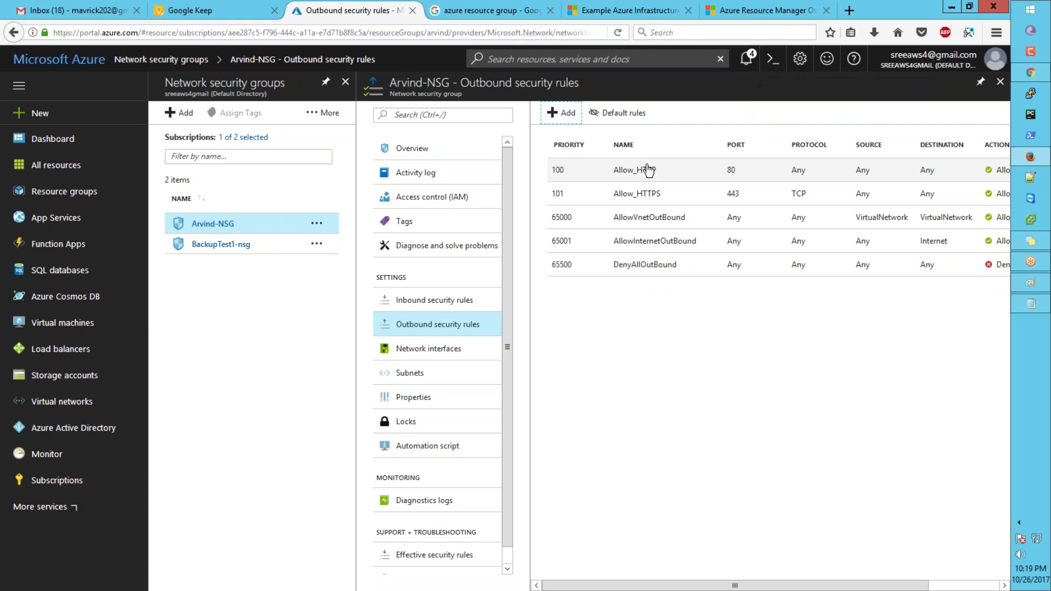
- Start adding a virtual machine and open the Ubuntu Server images in the Compute catalogue
left_click(37, 331)
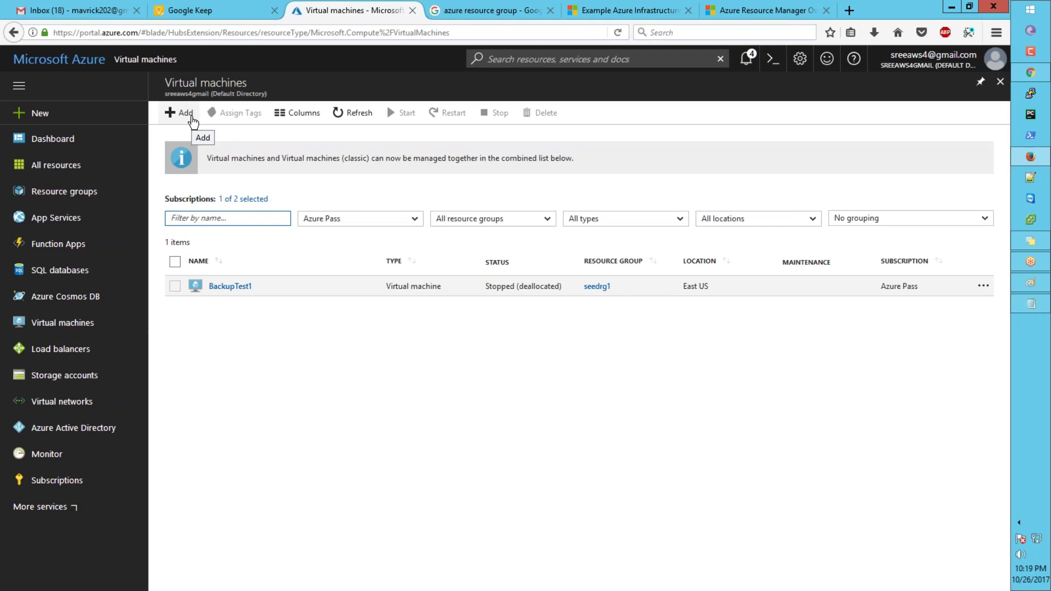
left_click(185, 113)
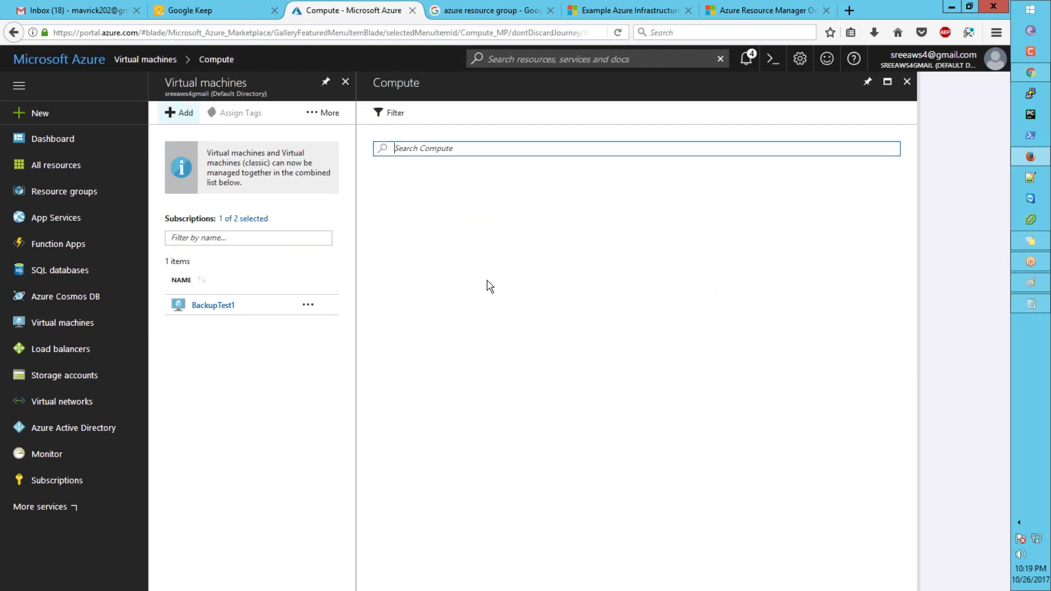
left_click(605, 457)
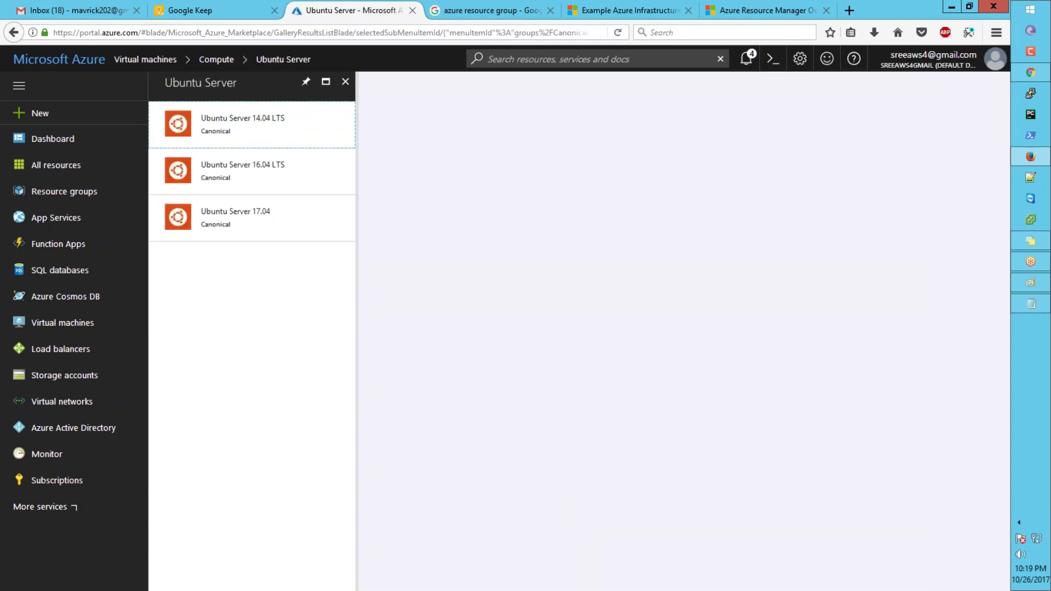
- Choose the Ubuntu Server 17.04 image with the Resource Manager deployment model and start creating the virtual machine
left_click(287, 222)
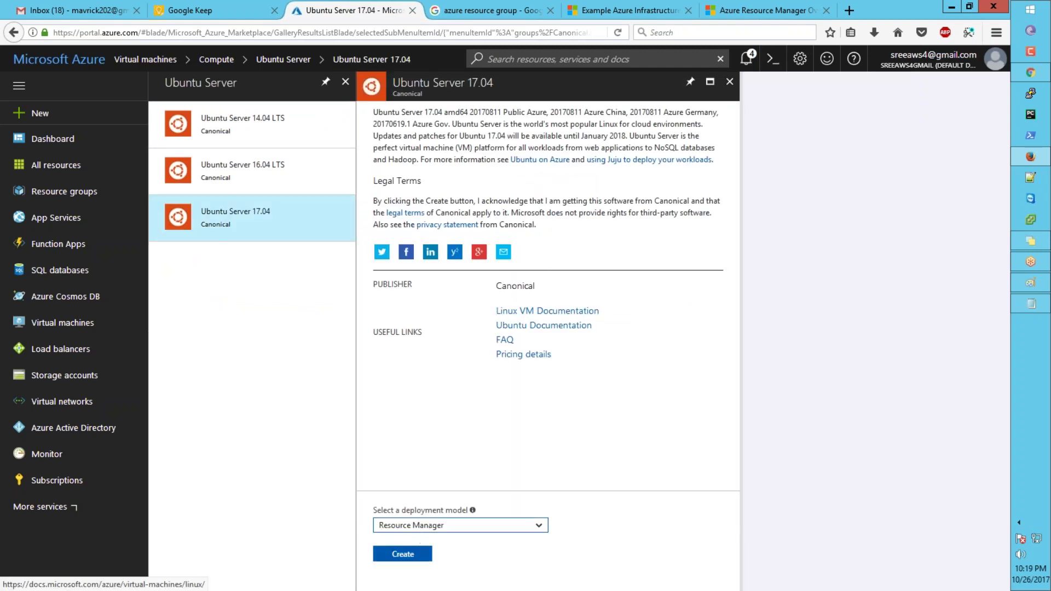
left_click(416, 525)
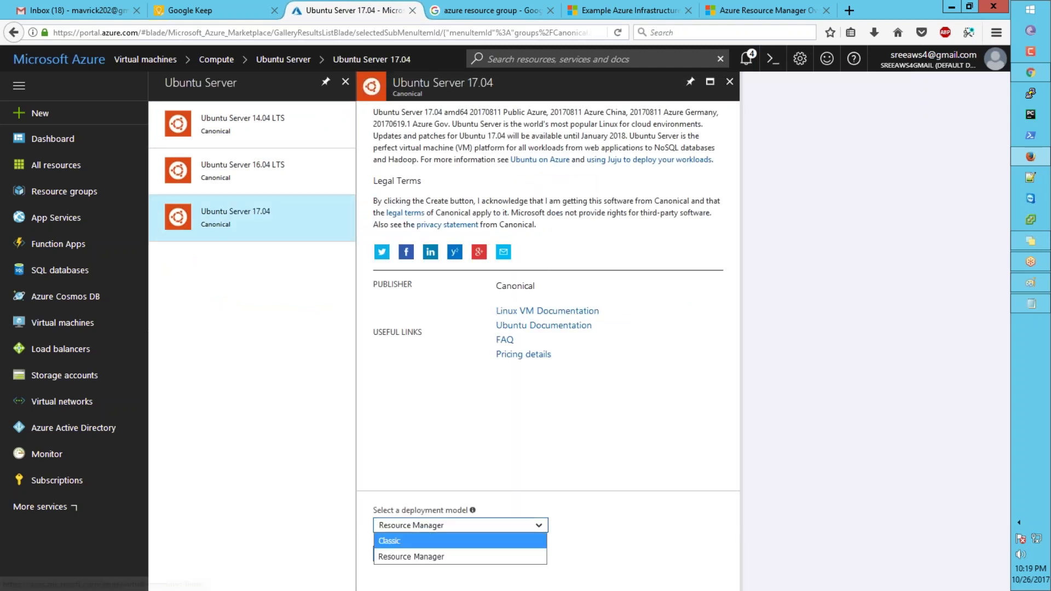
left_click(411, 559)
left_click(395, 555)
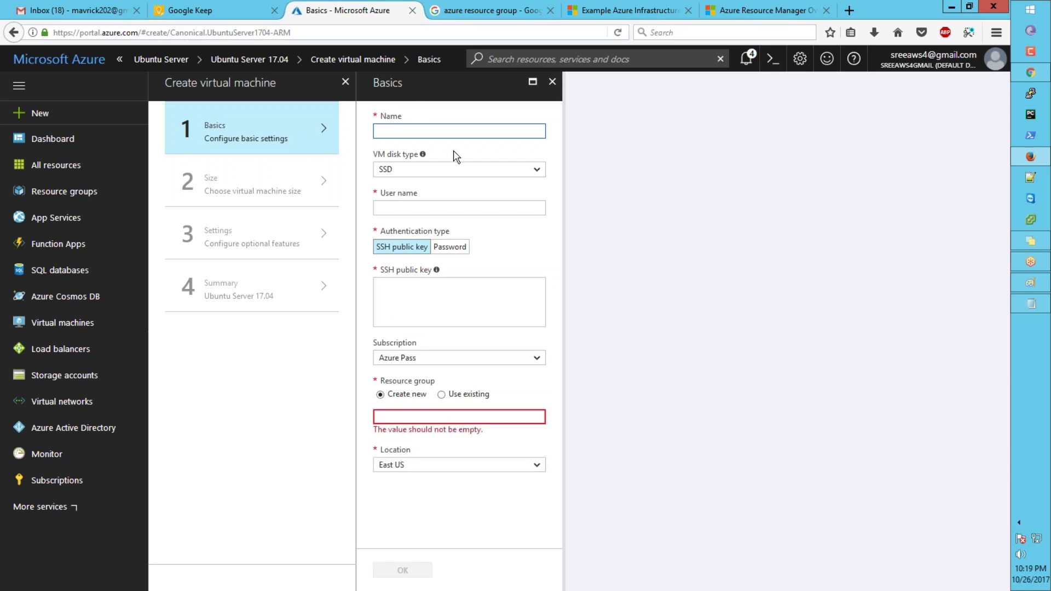
- Name the virtual machine LinuxTest, enter the administrator user name, and set the authentication type to Password
type("inuxTest")
key("Tab")
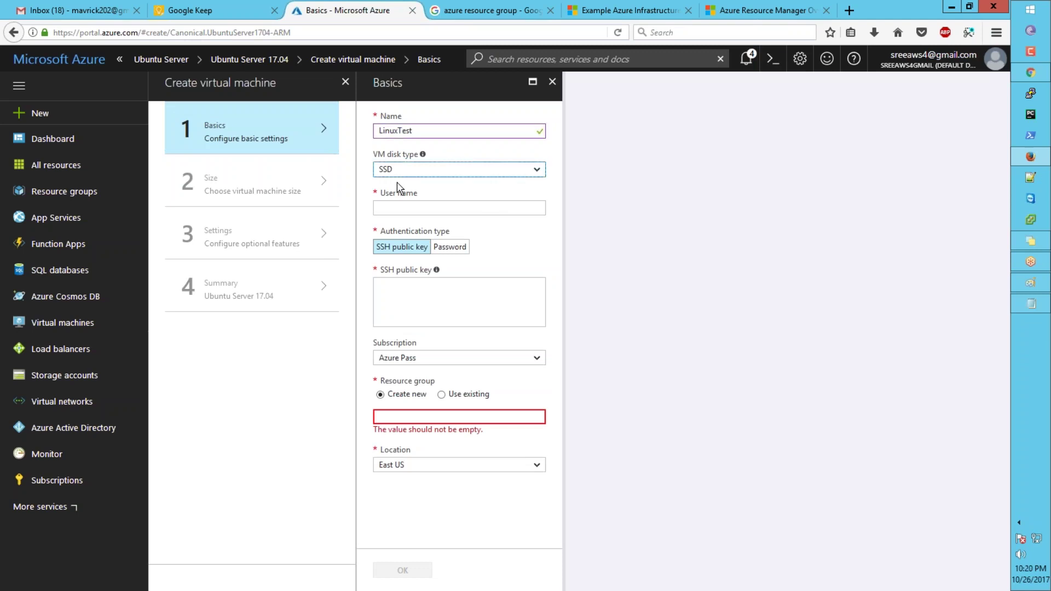
key("Tab")
type("sree")
left_click(450, 247)
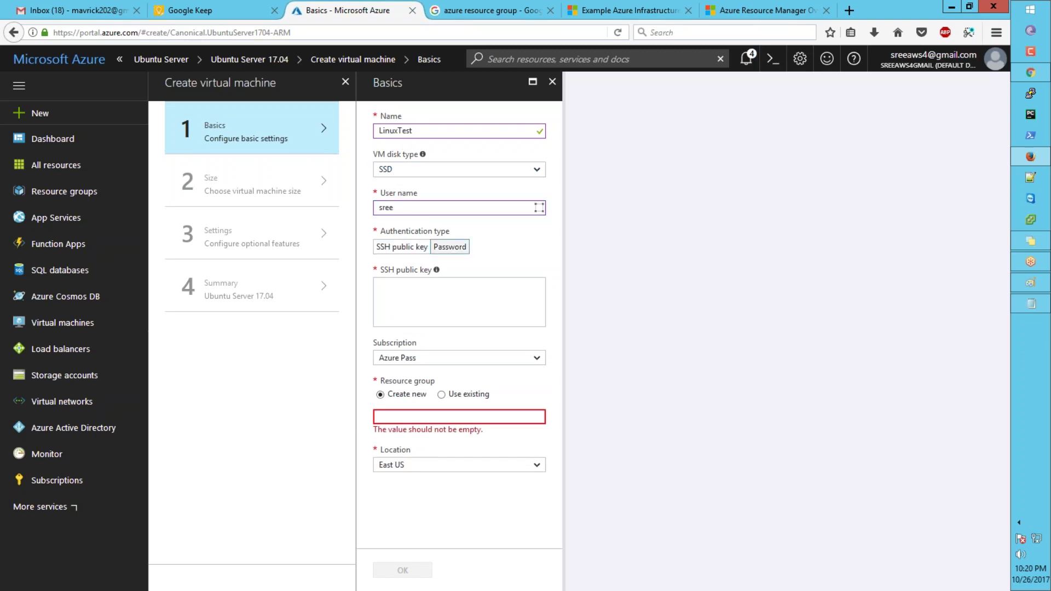
- Try to enter the administrator password and its confirmation for LinuxTest
left_click(446, 285)
type("•••••••••••••")
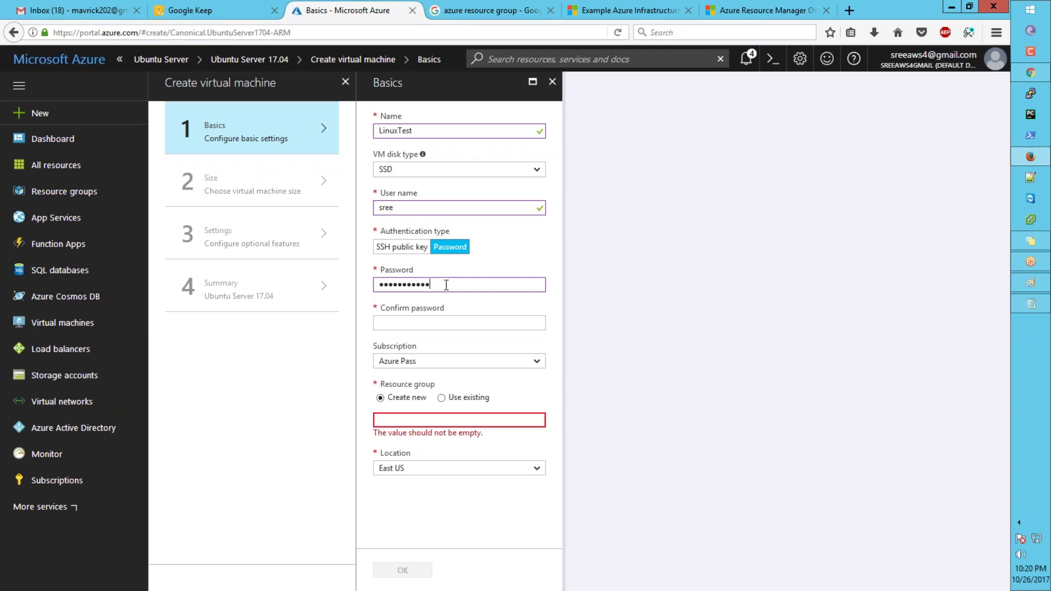
key("Tab")
type("•••••••••••")
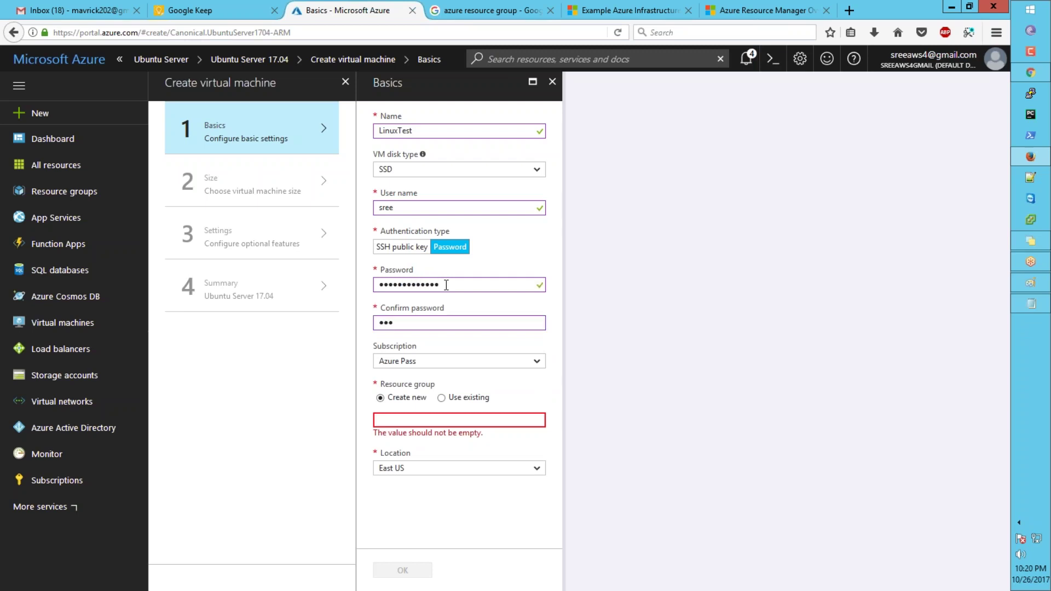
type("••")
key("Tab")
- Re-enter the administrator password in both the Password and Confirm password fields so that they match
key("shift+Tab")
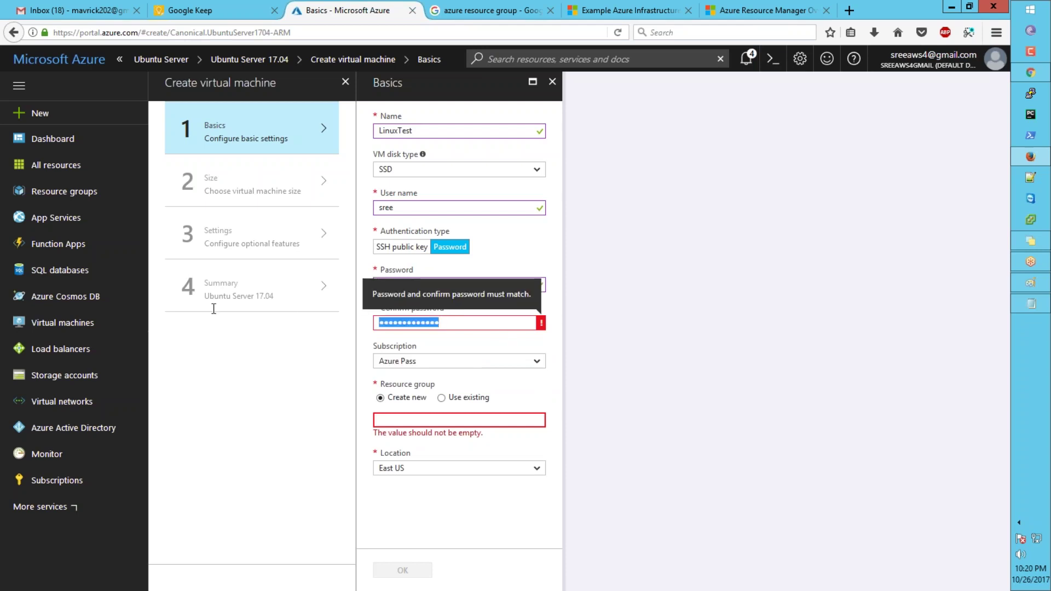
type("•••••••••")
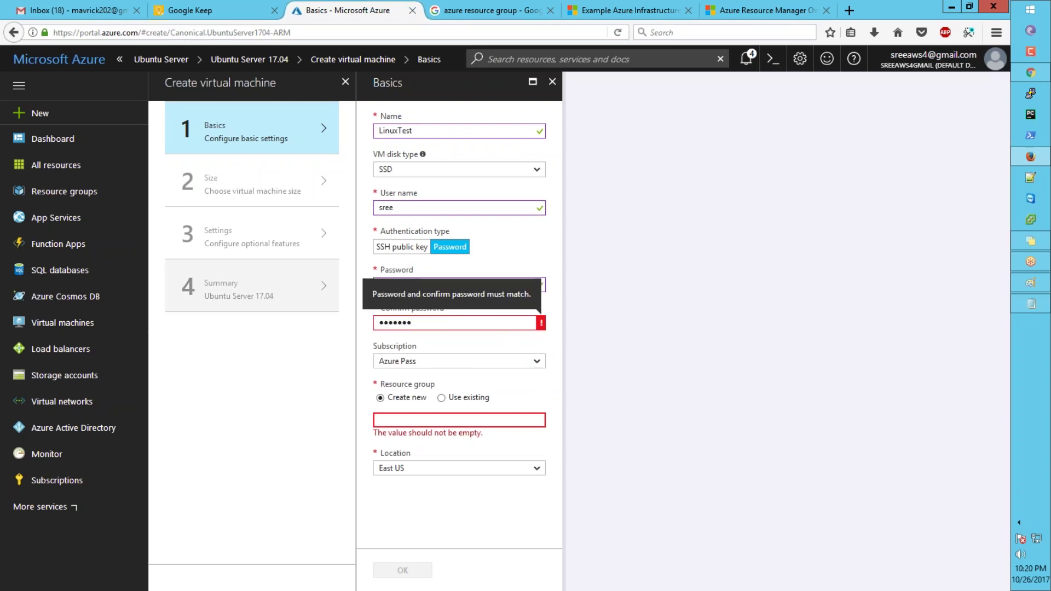
type("••••")
key("Tab")
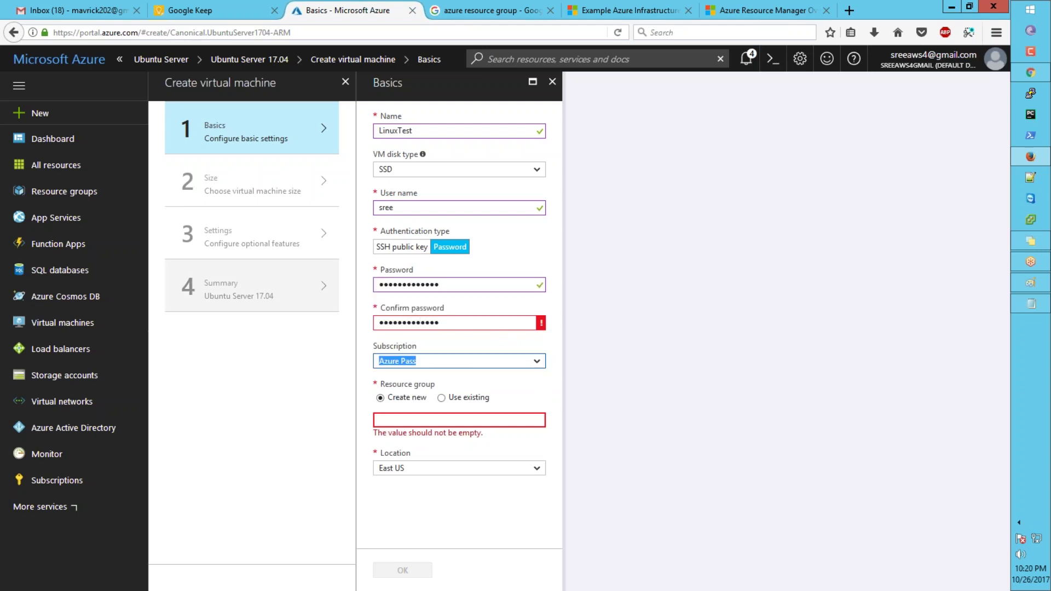
key("shift+Tab")
key("shift+Tab")
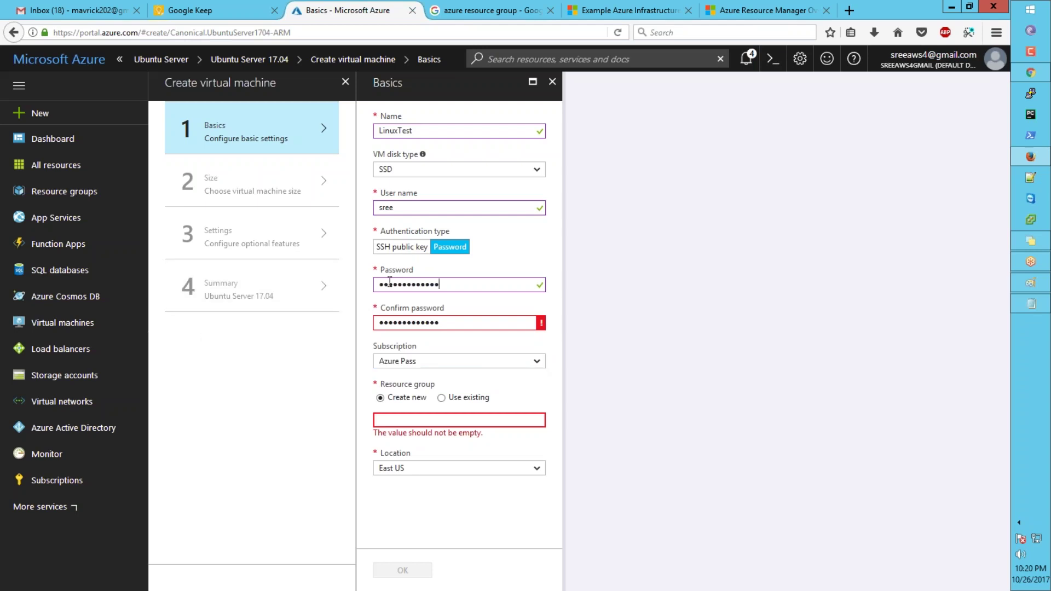
type("••••••••")
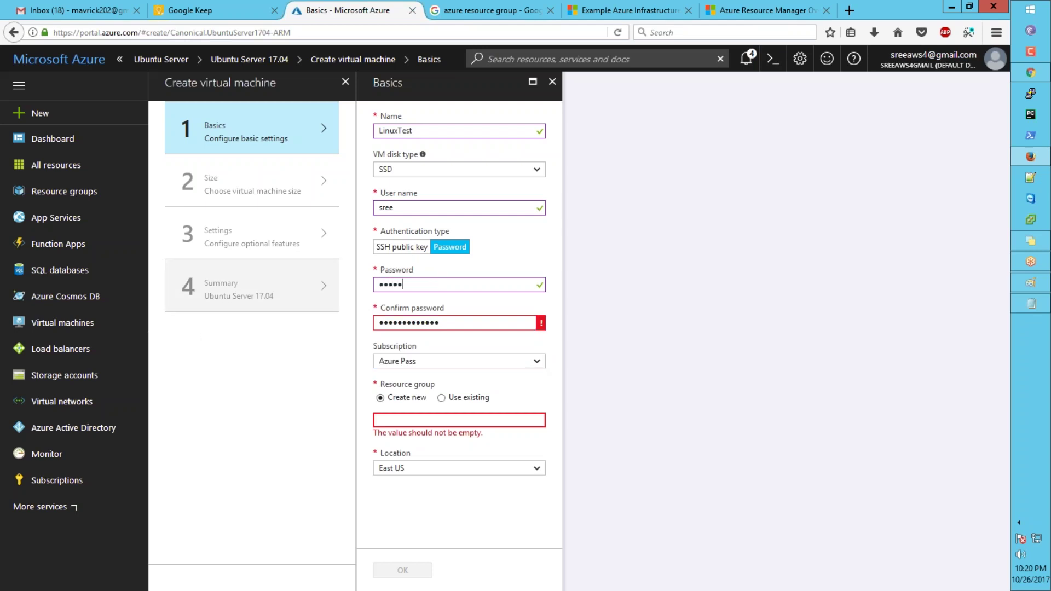
type("•••••")
key("Tab")
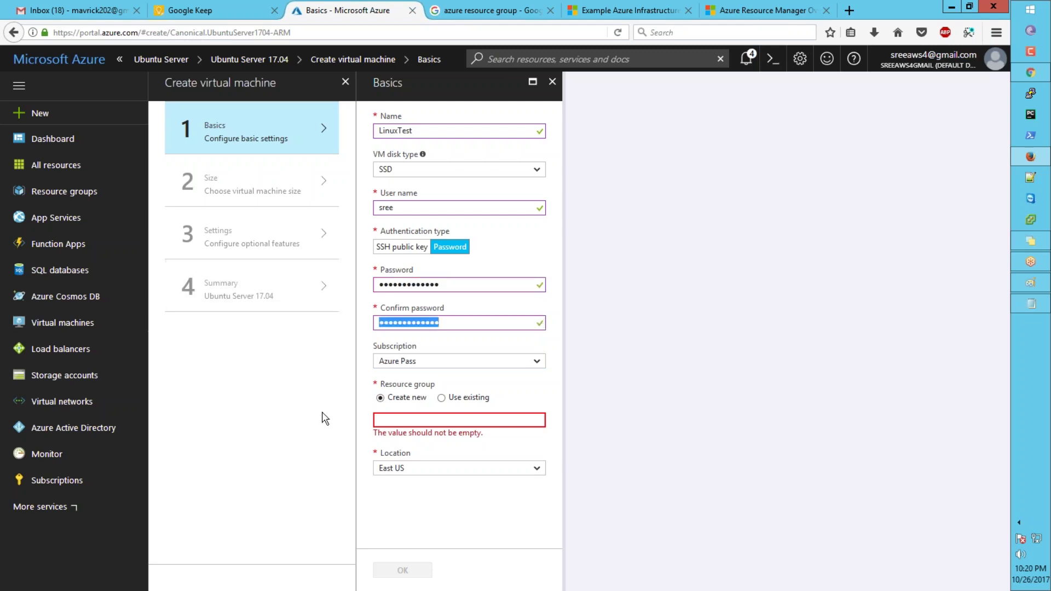
- Assign the virtual machine to the existing resource group arvind and accept the basic settings
left_click(441, 398)
left_click(441, 419)
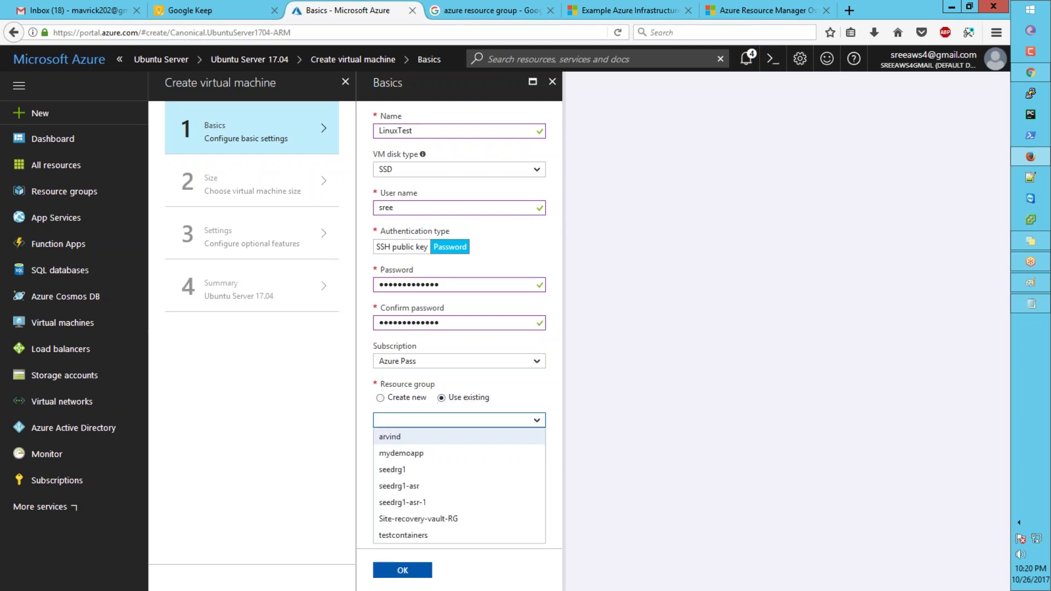
left_click(419, 435)
left_click(462, 534)
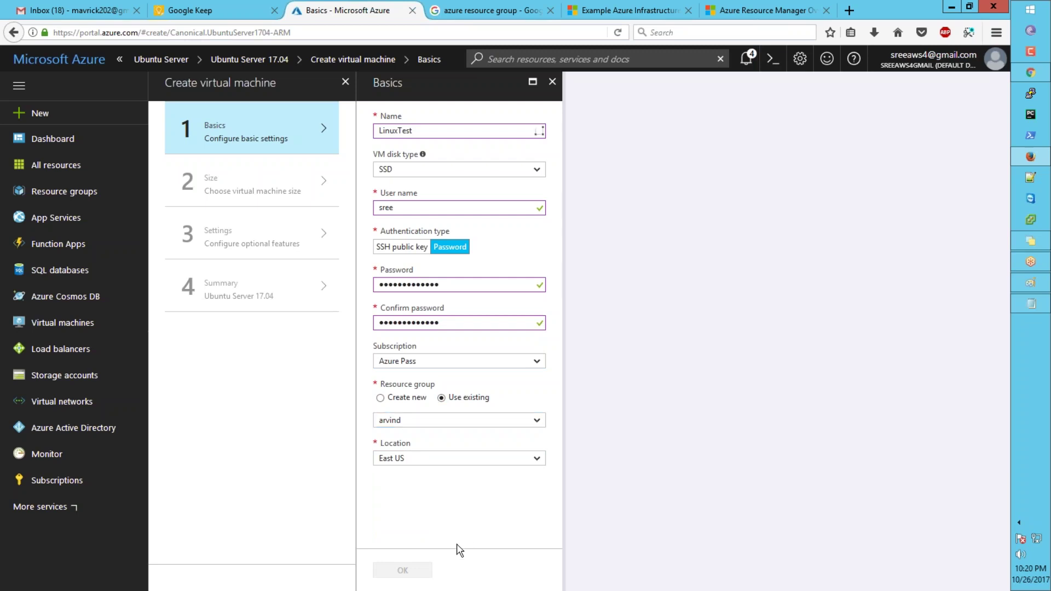
left_click(416, 571)
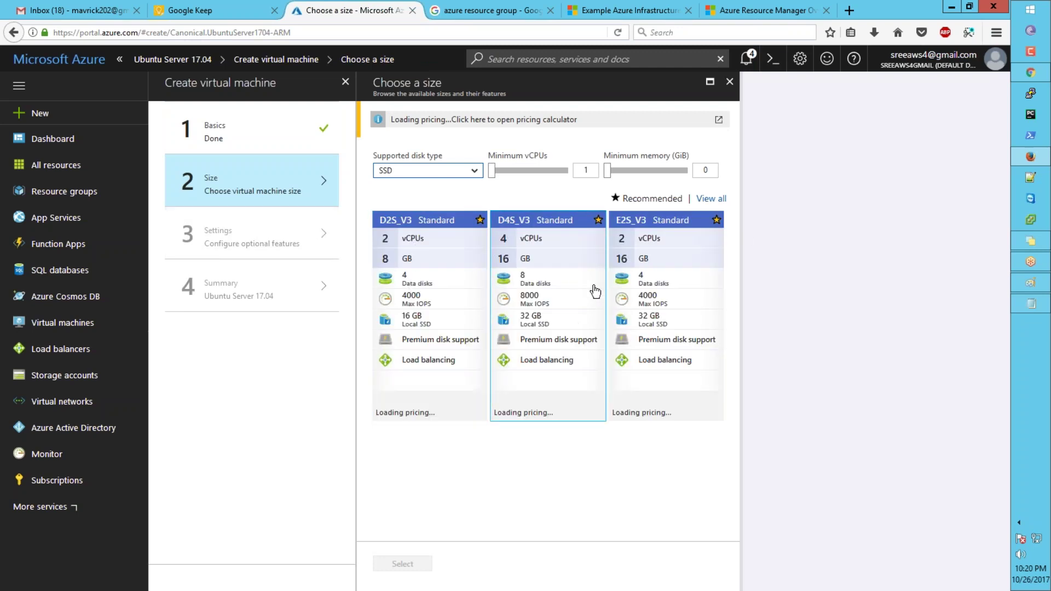
- Show all available virtual machine sizes and select B2S Standard with 2 vCPUs and 4 GB
left_click(712, 200)
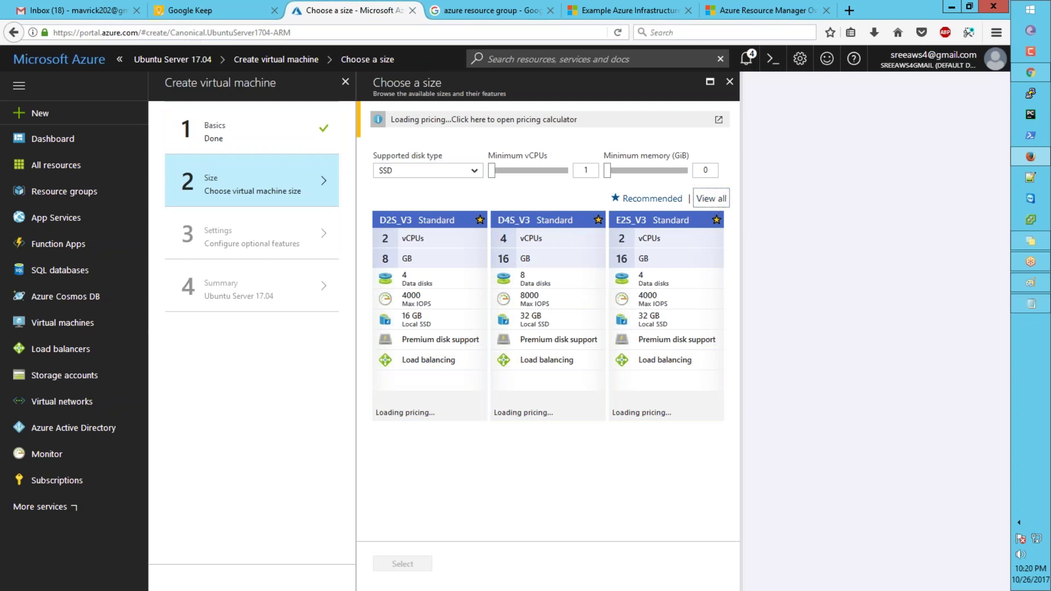
scroll(548, 323, "down", 6)
scroll(548, 328, "down", 15)
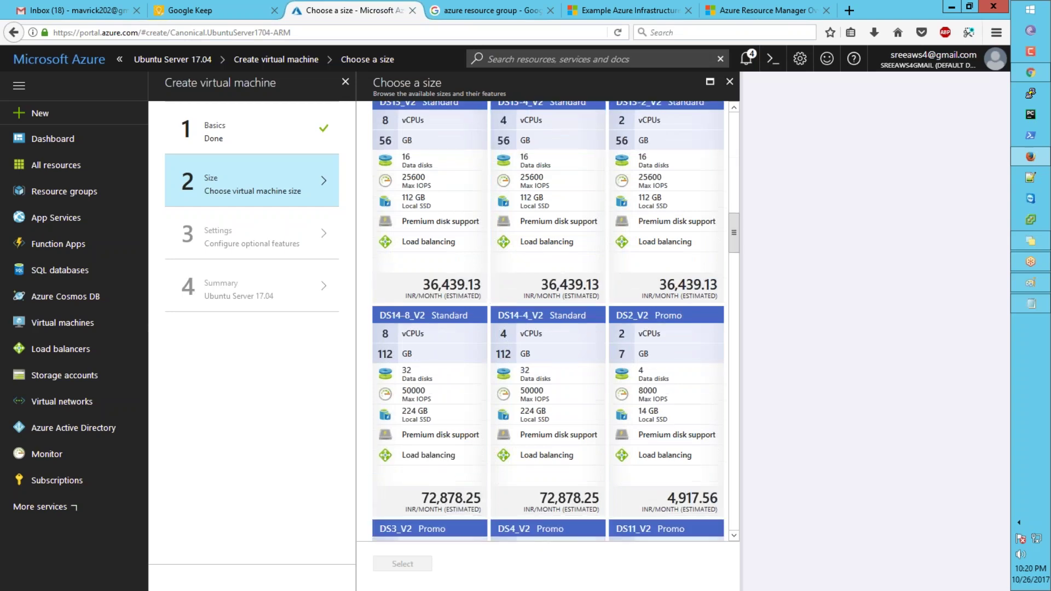
scroll(547, 323, "down", 15)
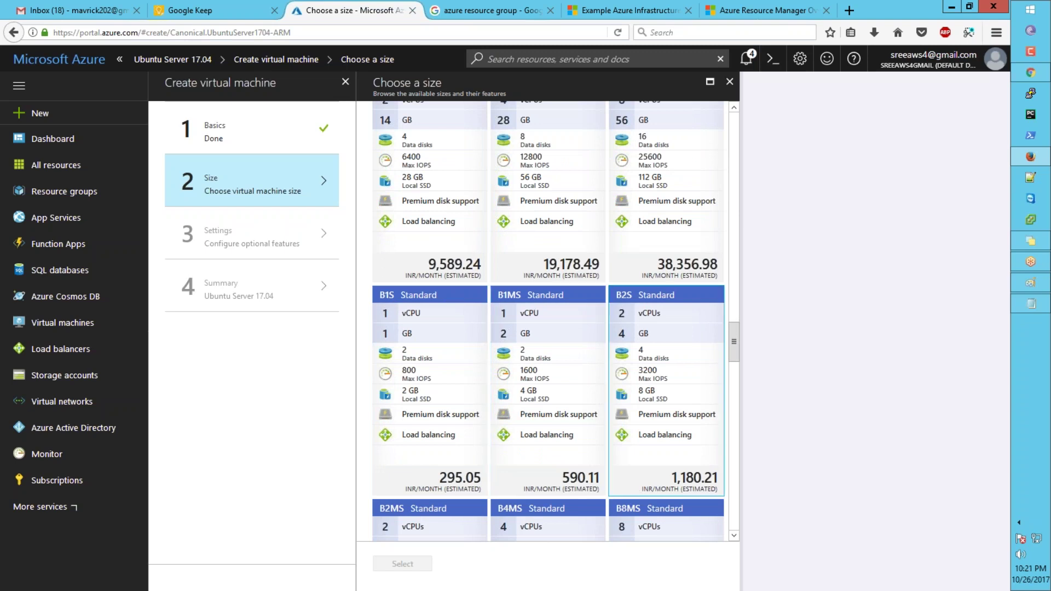
scroll(644, 242, "down", 2)
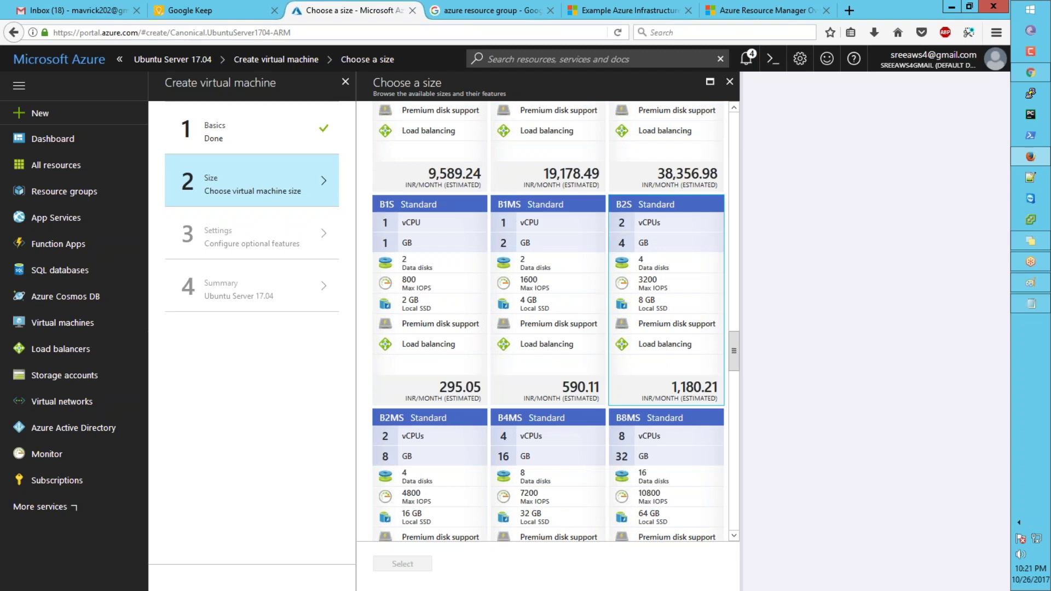
left_click(647, 294)
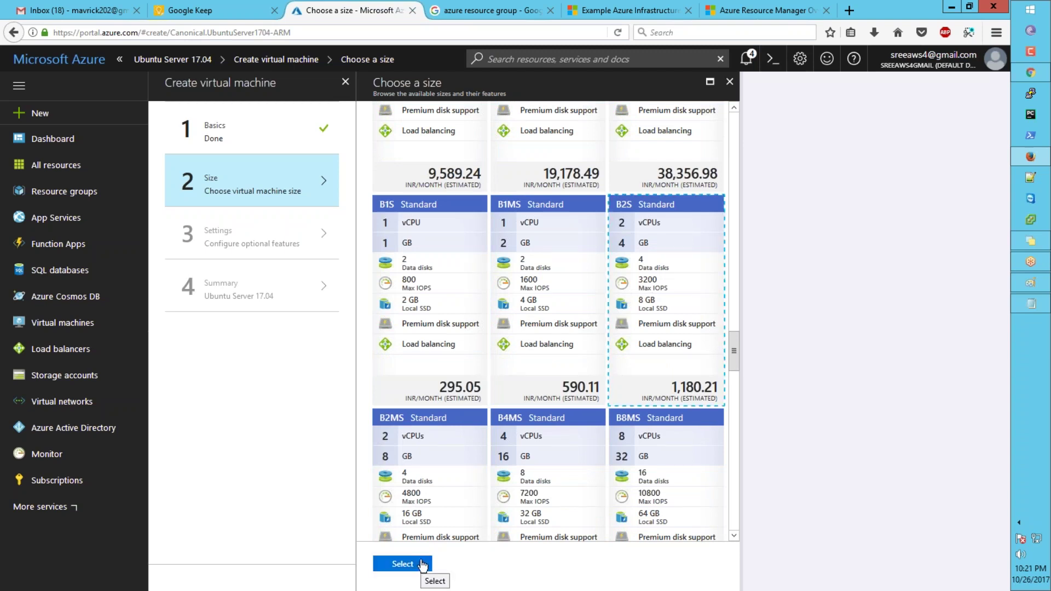
left_click(421, 564)
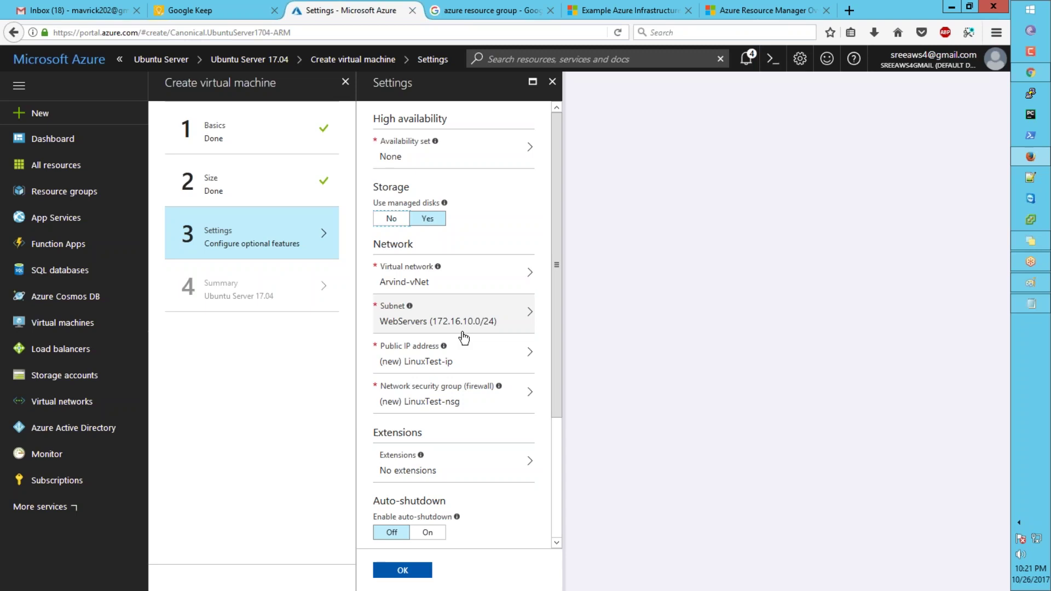
- Keep the WebServers subnet, set the network security group to Arvind-NSG, and accept the optional settings
left_click(520, 313)
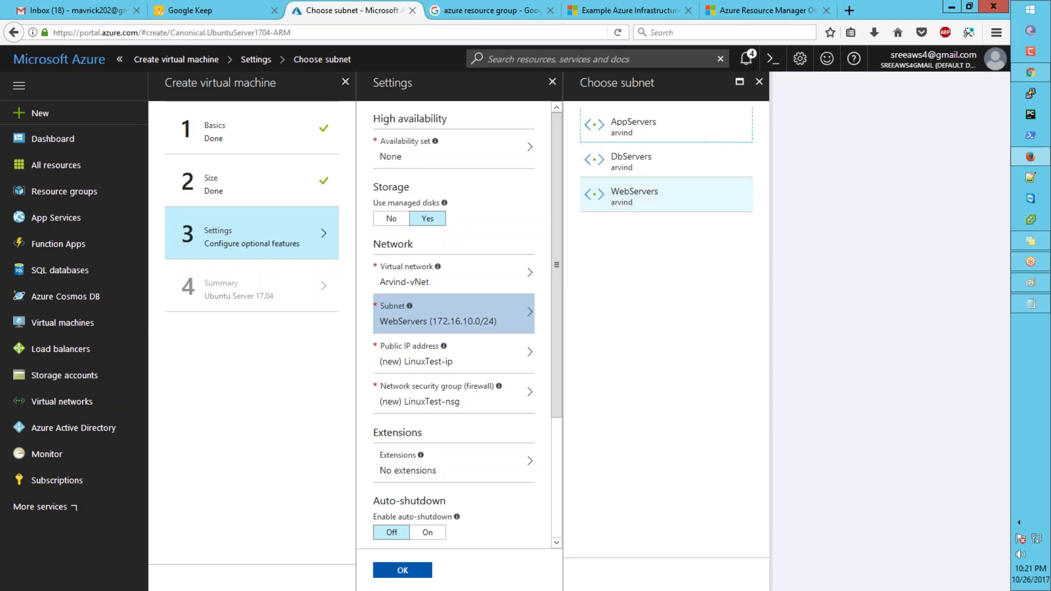
left_click(758, 82)
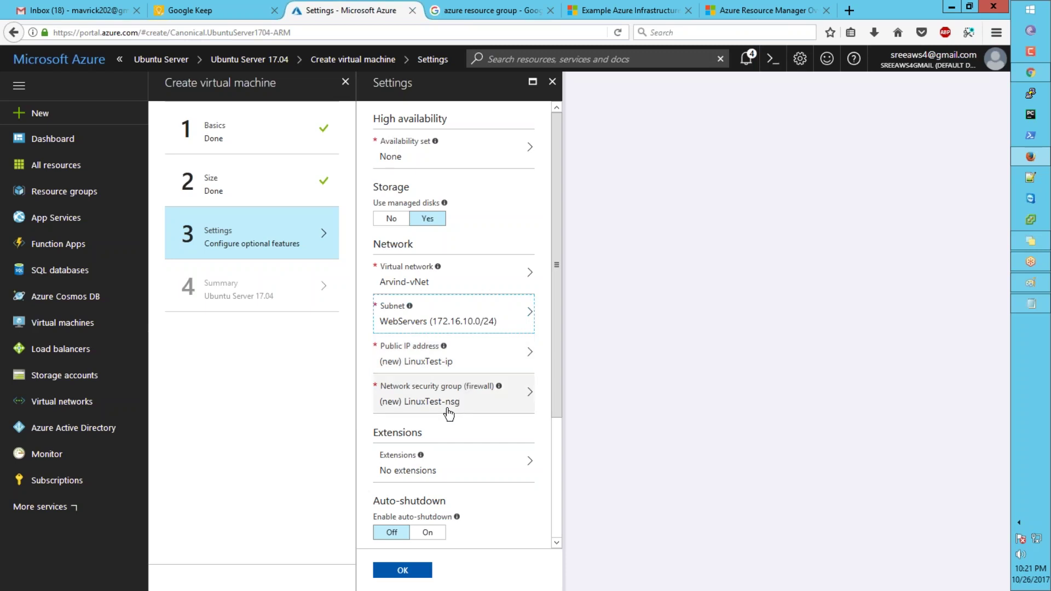
left_click(530, 400)
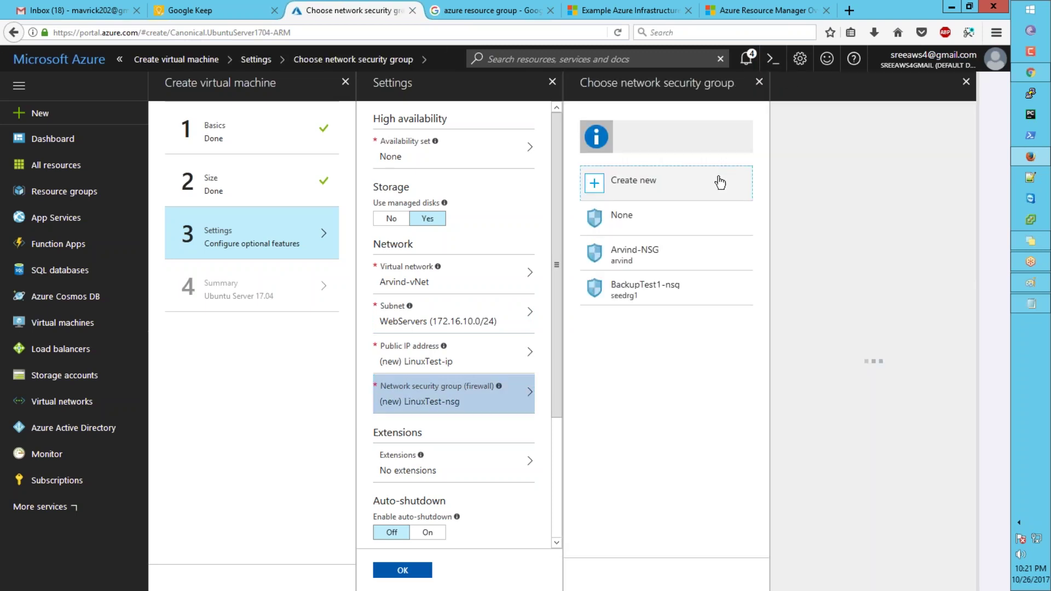
left_click(717, 183)
left_click(676, 261)
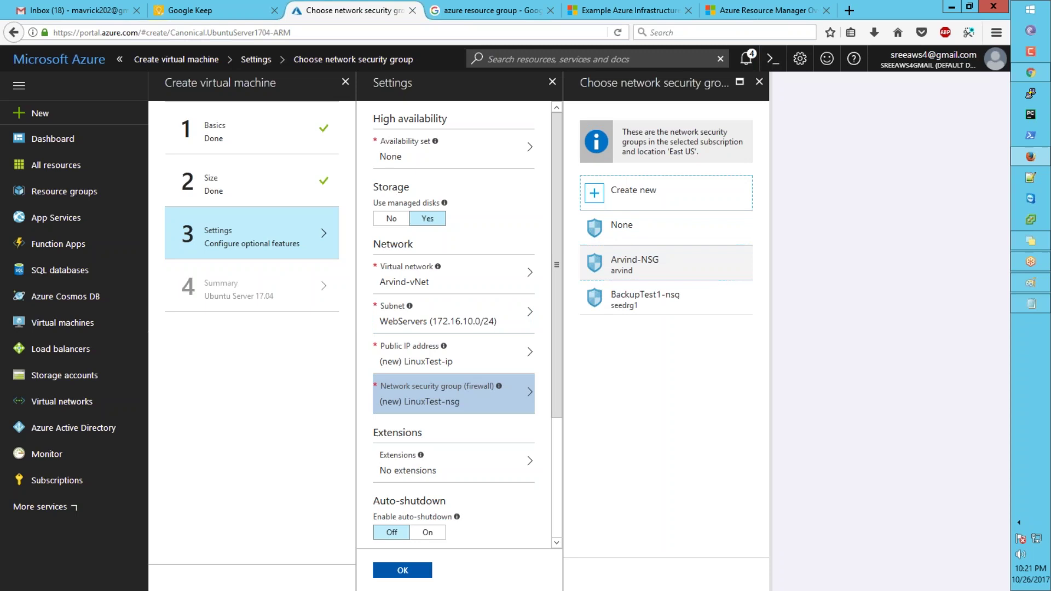
scroll(400, 426, "down", 3)
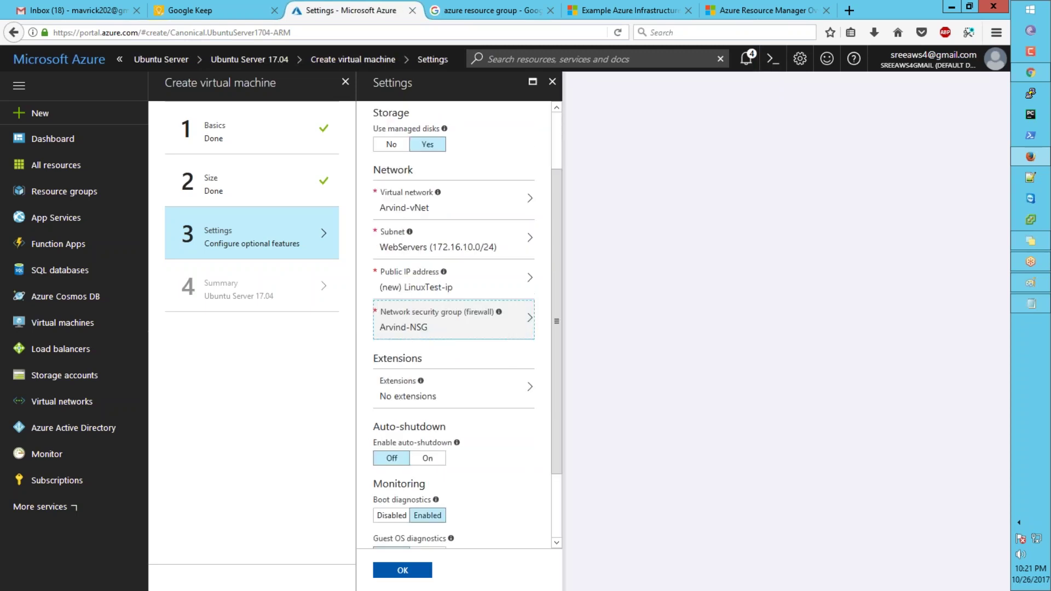
left_click(397, 432)
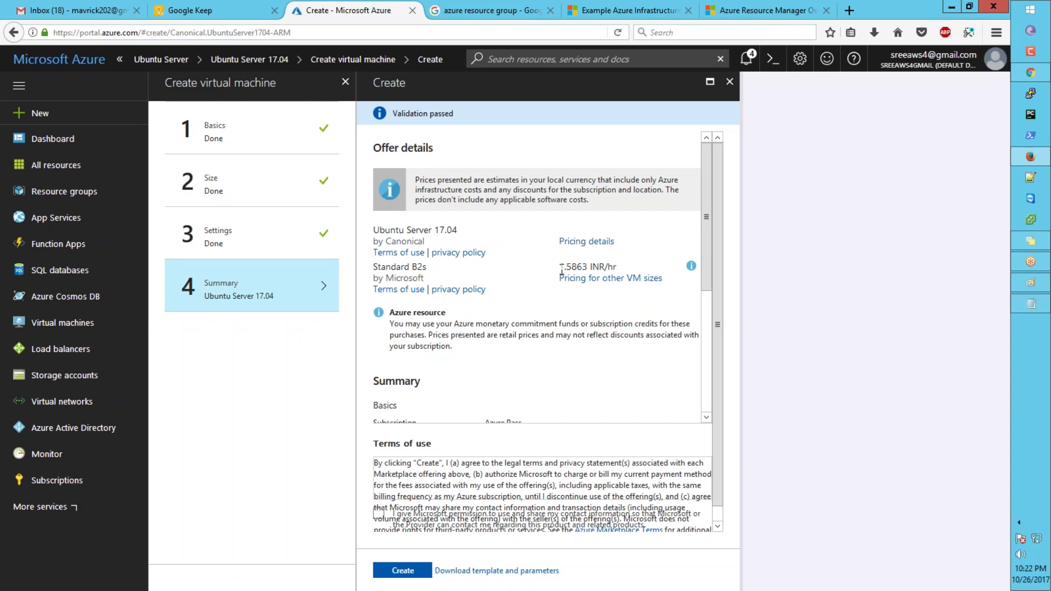
- Review the hourly price in the summary and create the LinuxTest virtual machine
left_click_drag(564, 287, 591, 270)
left_click(604, 436)
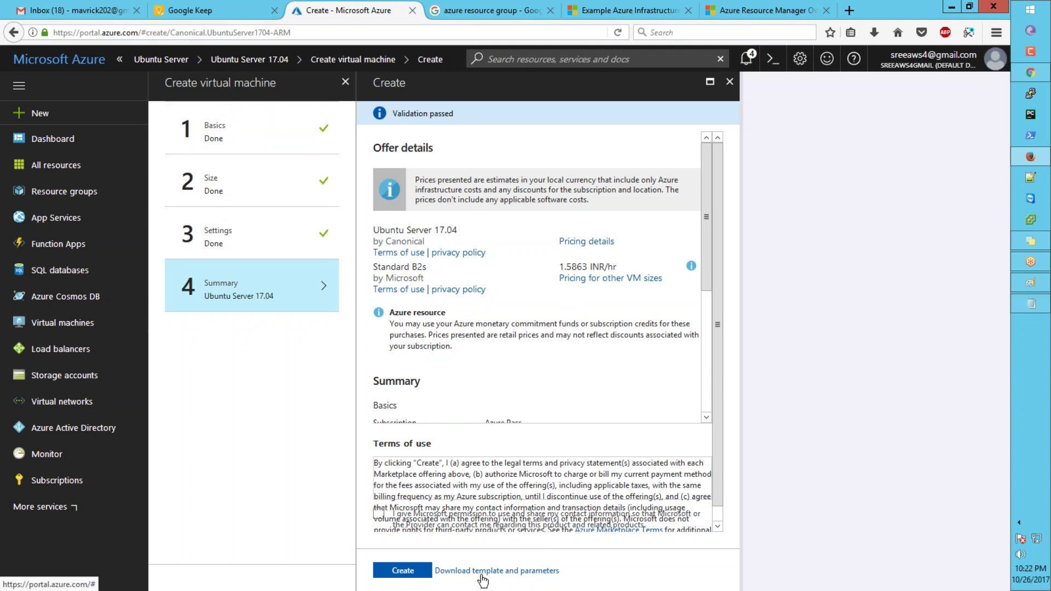
left_click(416, 571)
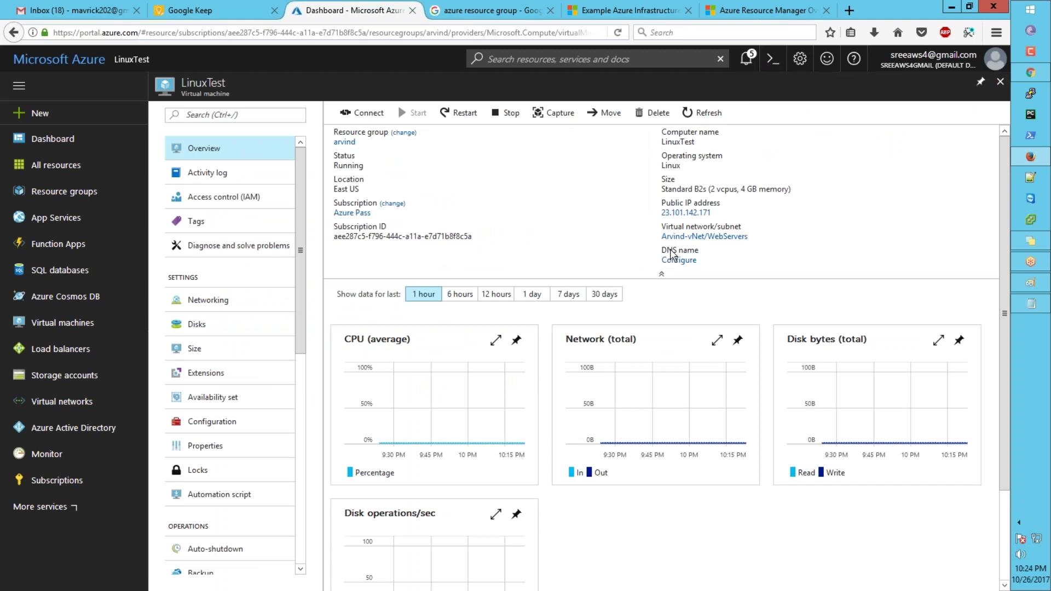
- Copy LinuxTest's public IP address, switch to PuTTY, and set the host name to the administrator user name at 23.101.142.171
mouse_move(689, 220)
left_click(717, 213)
left_click(716, 213)
left_click(1030, 93)
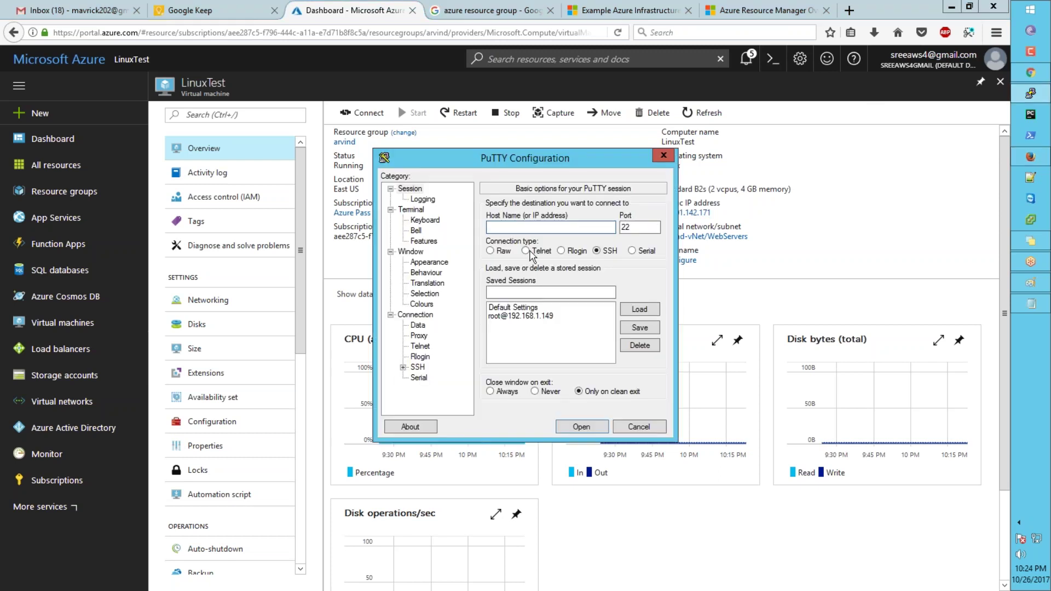
type("sree@23.101.142.171")
- Set PuTTY's terminal font to Courier New, Bold, size 14, and open the SSH session to LinuxTest
key("shift+Tab")
key("Down")
key("Down")
key("Down")
key("Down")
key("Down")
key("Down")
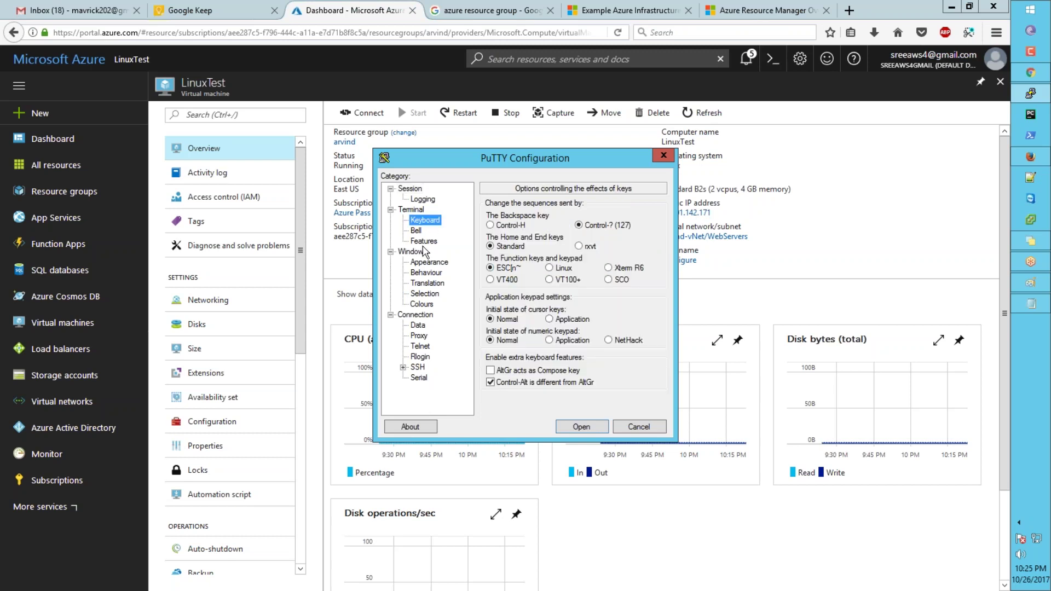
left_click(639, 281)
left_click(538, 317)
left_click(630, 321)
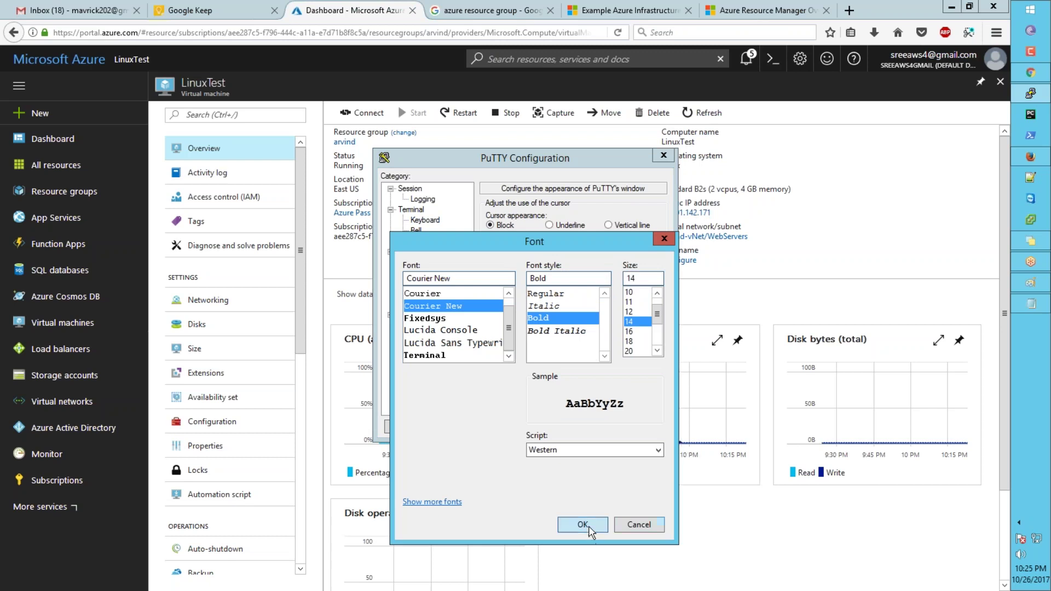
left_click(582, 525)
key("Return")
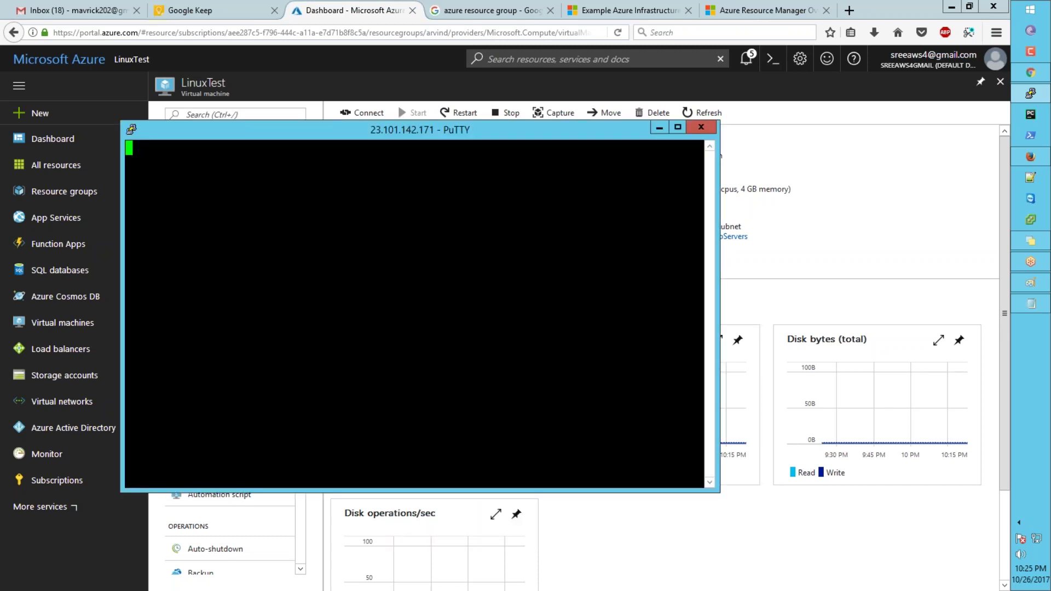
left_click(495, 393)
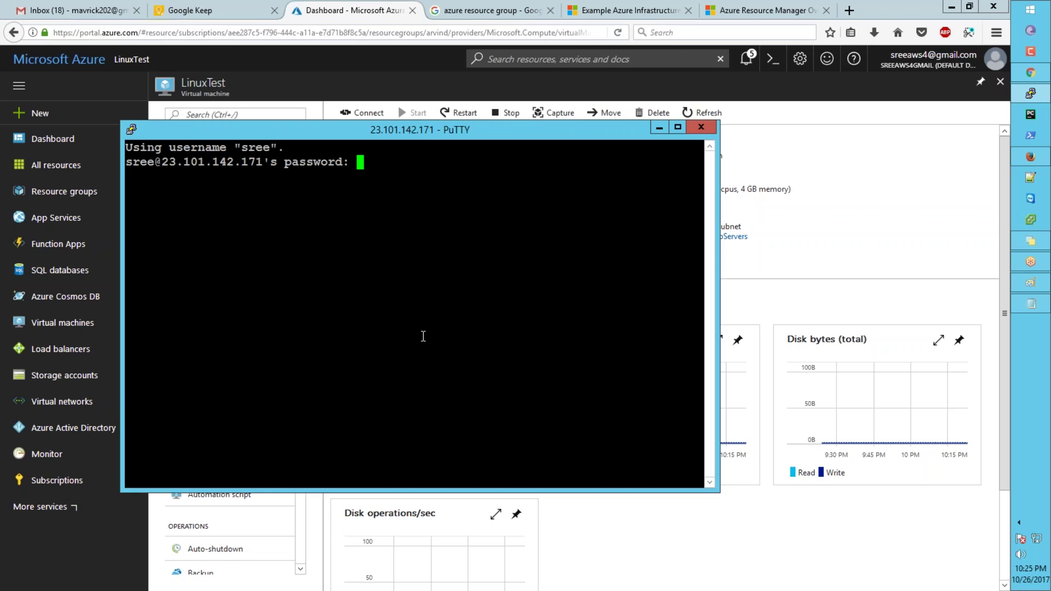
- Enter the account password to log in to LinuxTest and switch to the root shell with sudo su -
key("Return")
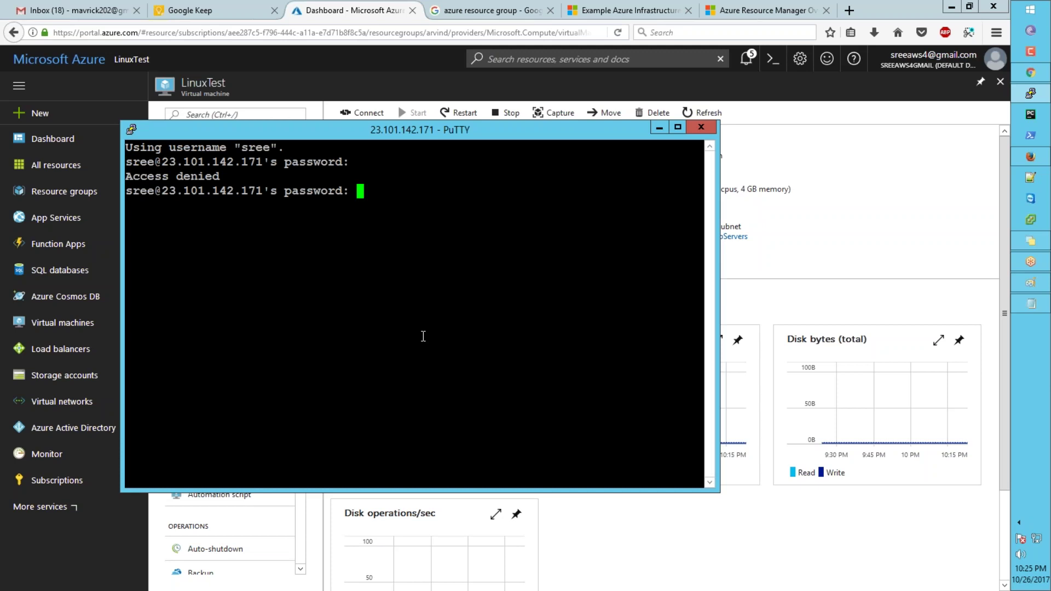
key("Return")
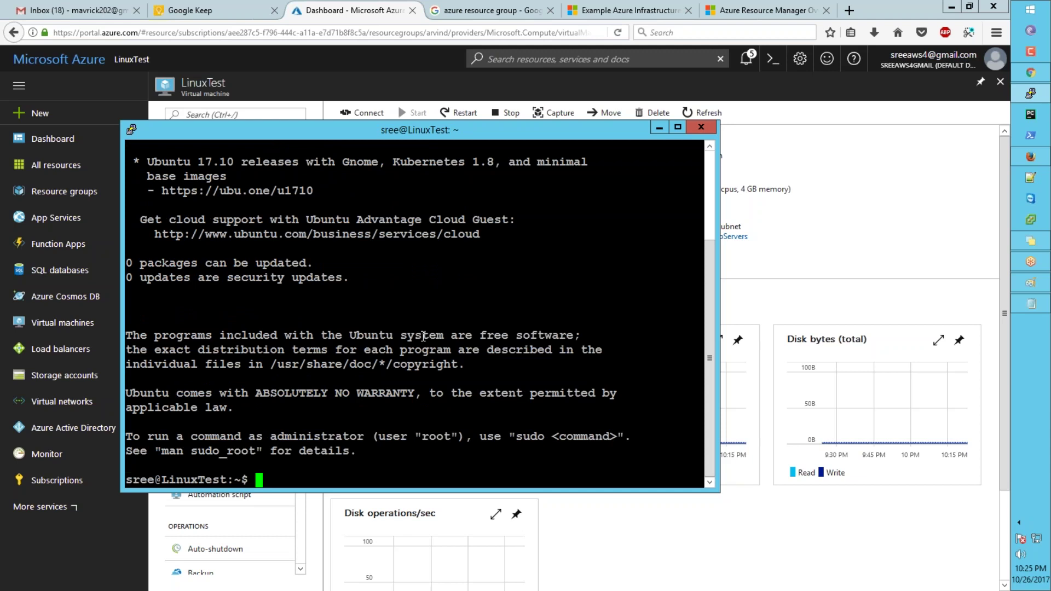
type("sudo su -")
key("Return")
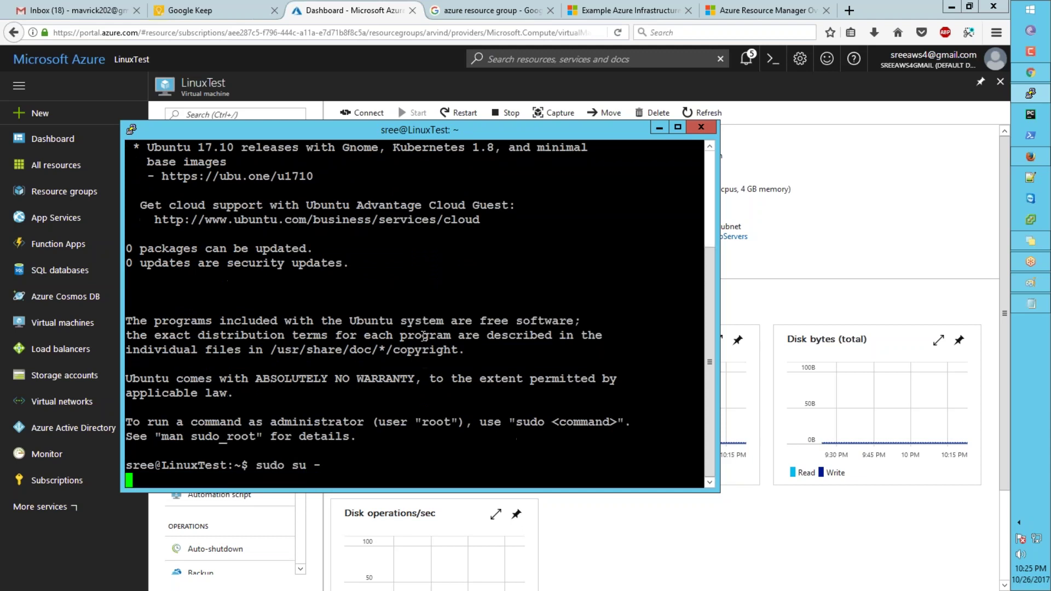
key("Return")
key("Return")
key("Return")
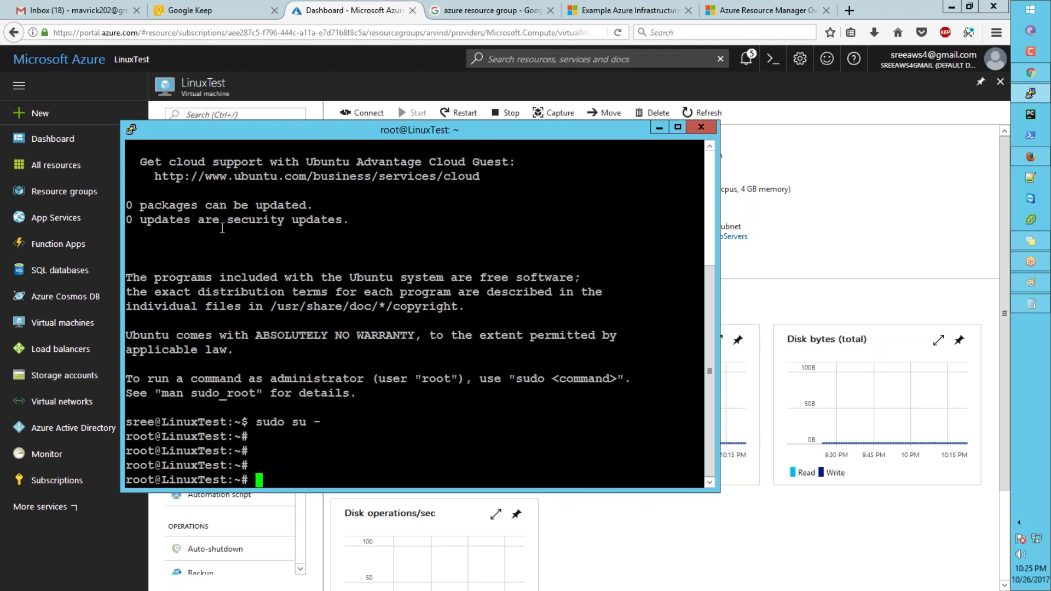
- Switch to Firefox and load LinuxTest's public address 23.101.142.171 in place of the Google search results
left_click(527, 11)
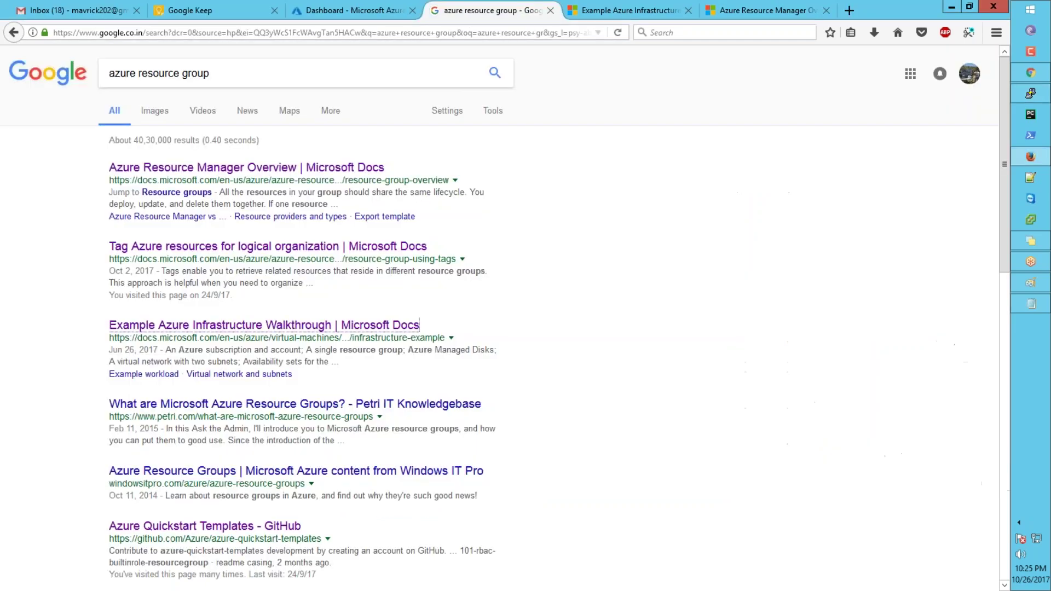
left_click(525, 32)
type("23.101.142.171")
key("Return")
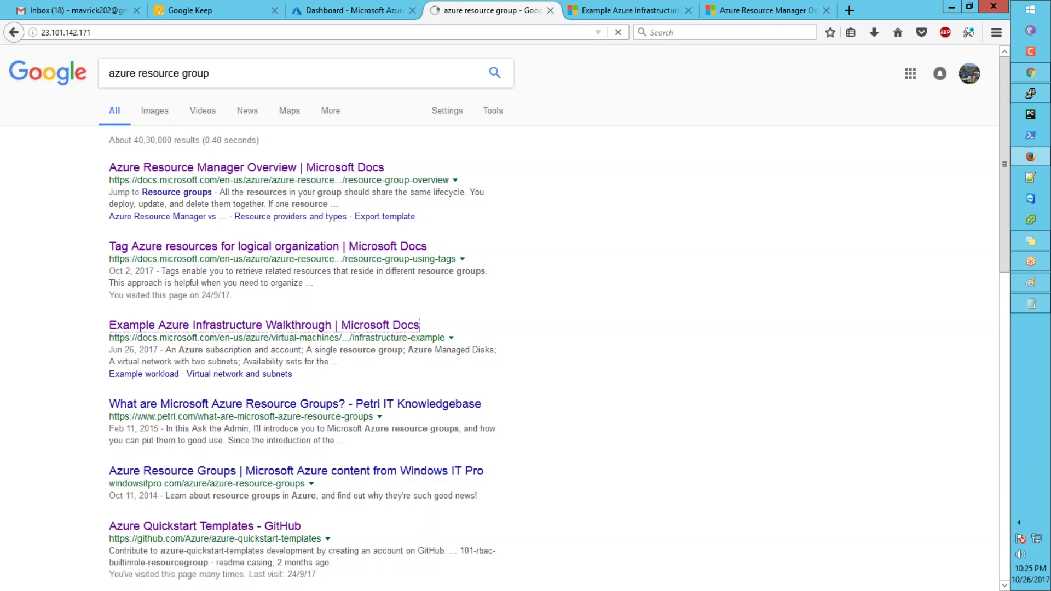
- Return to the PuTTY session and refresh the package lists with apt-get update
key("alt+Tab")
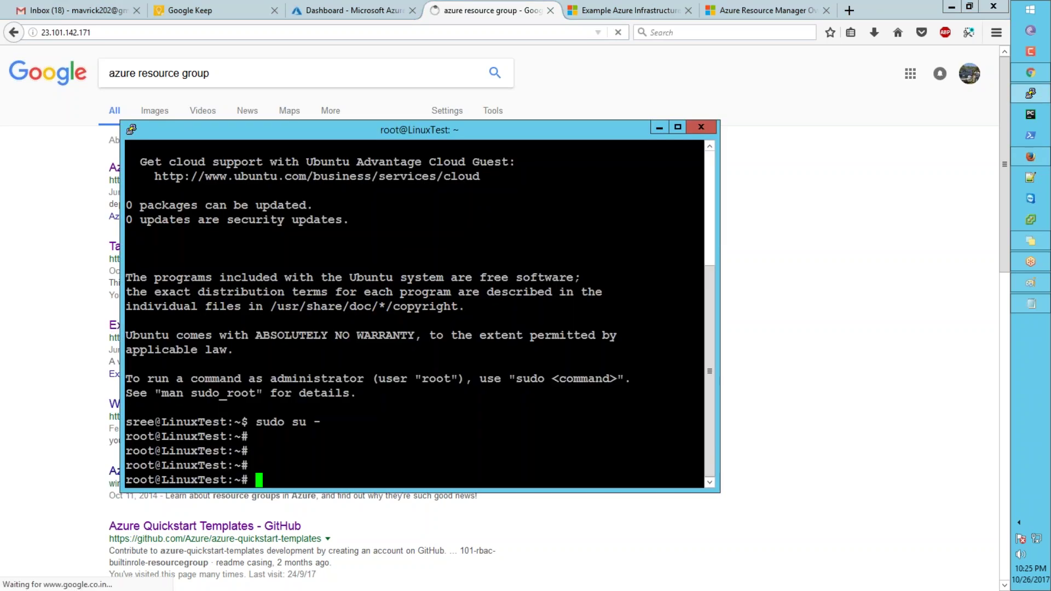
type("apt-get update")
key("Return")
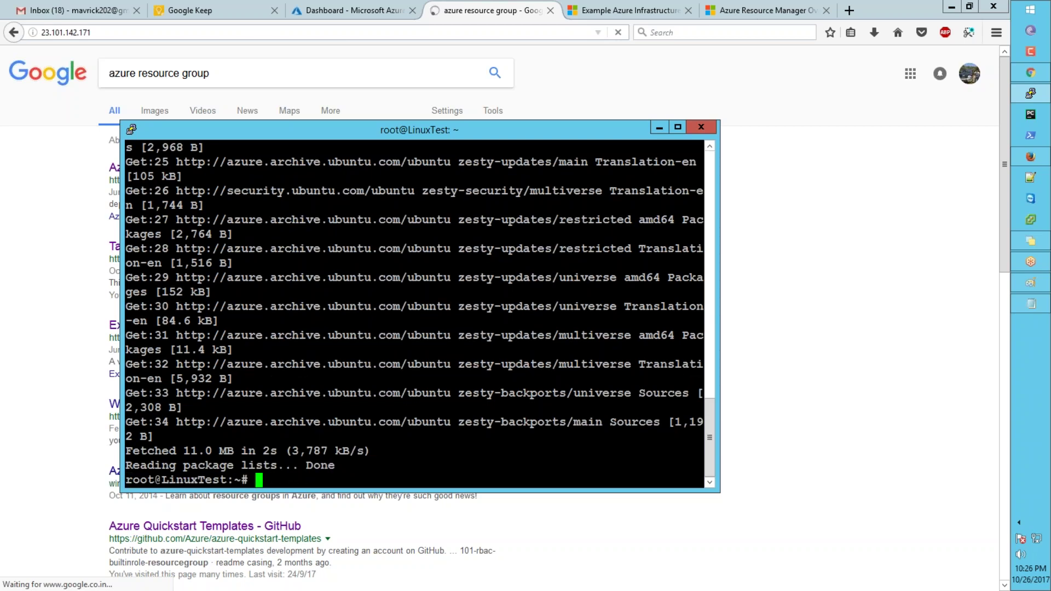
key("Return")
key("Return")
- Try to install the httpd package with apt-get install
type("aP")
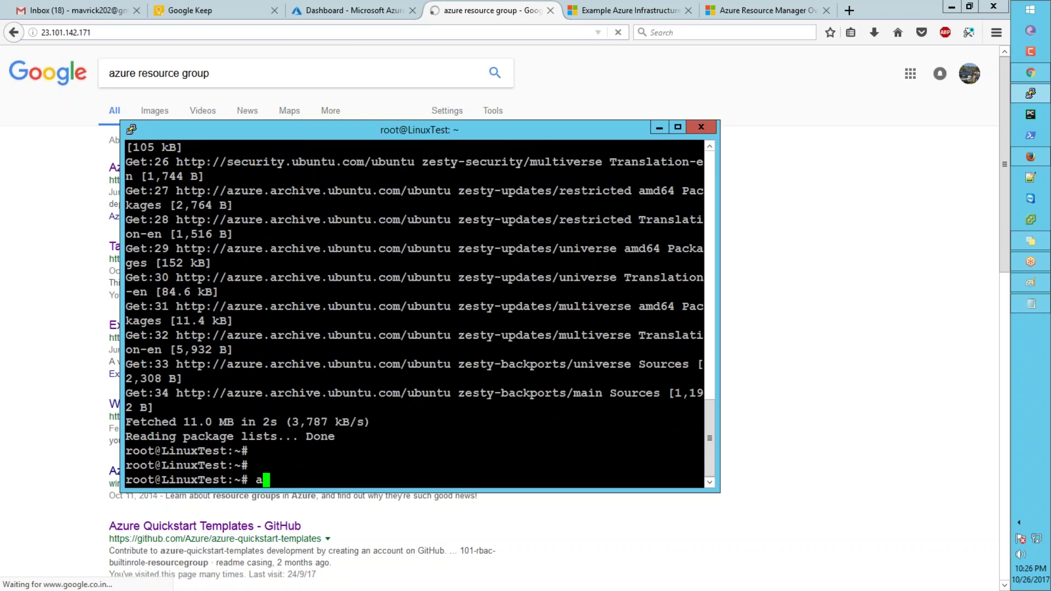
key("BackSpace")
key("BackSpace")
type("apt-get install ")
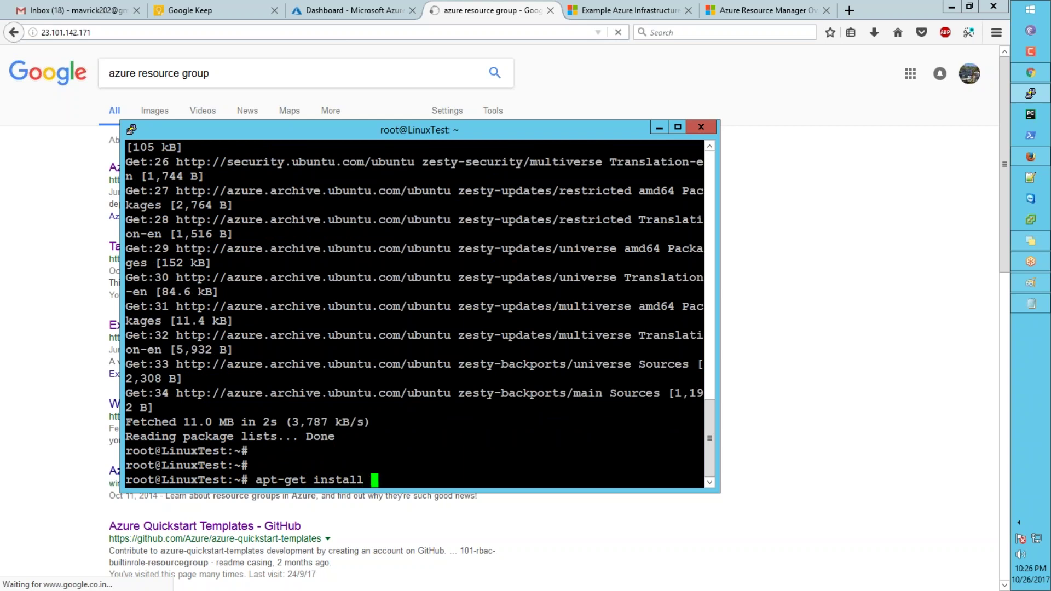
type("httpd")
key("Return")
- Install the apache2 package with apt-get install and agree to continue
key("Up")
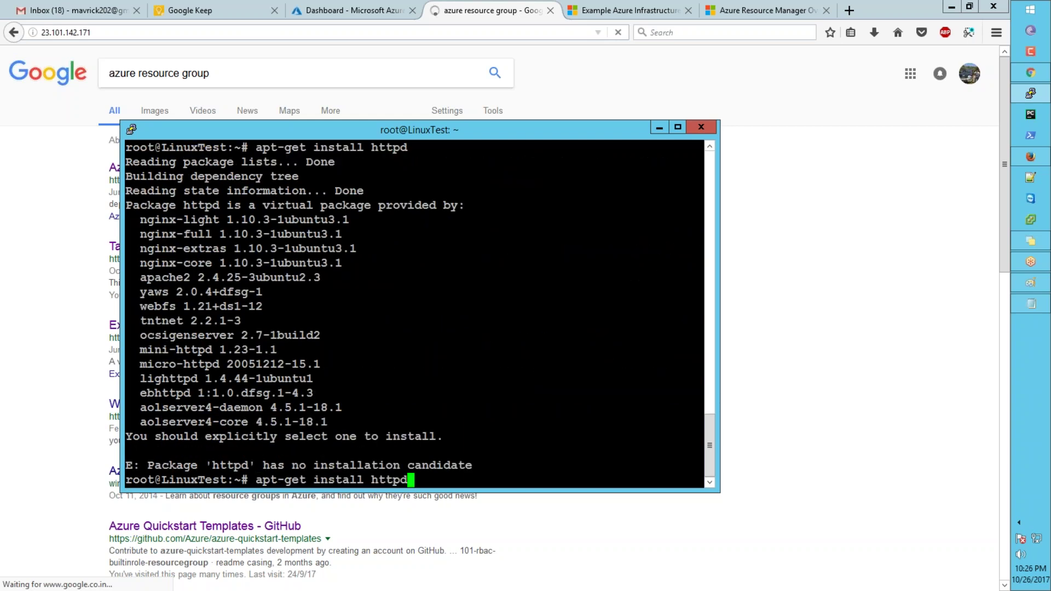
key("BackSpace")
key("BackSpace")
key("BackSpace")
key("BackSpace")
key("BackSpace")
type("apache2")
key("Return")
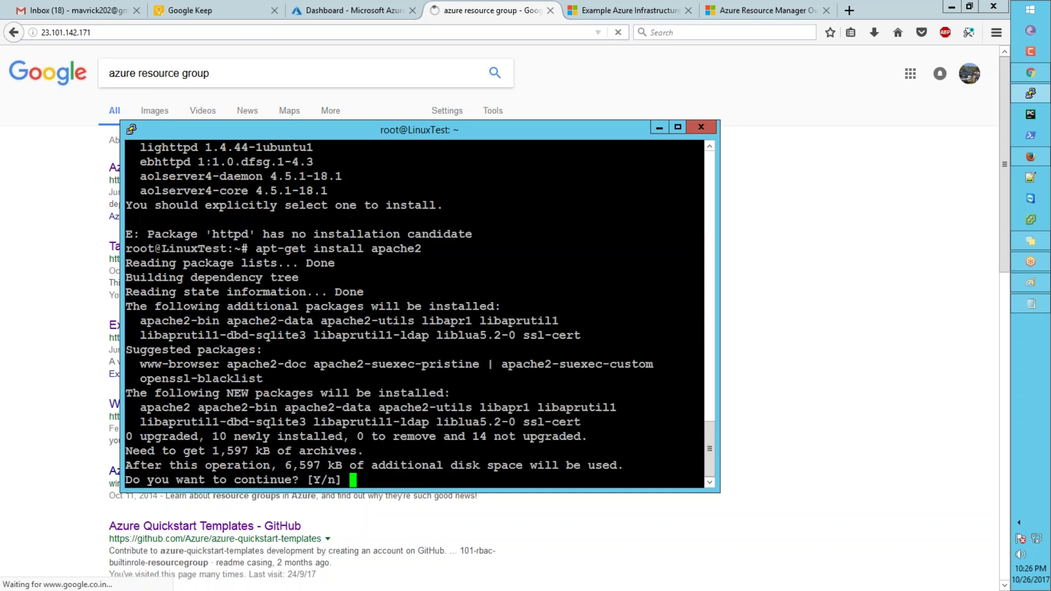
type("y")
key("Return")
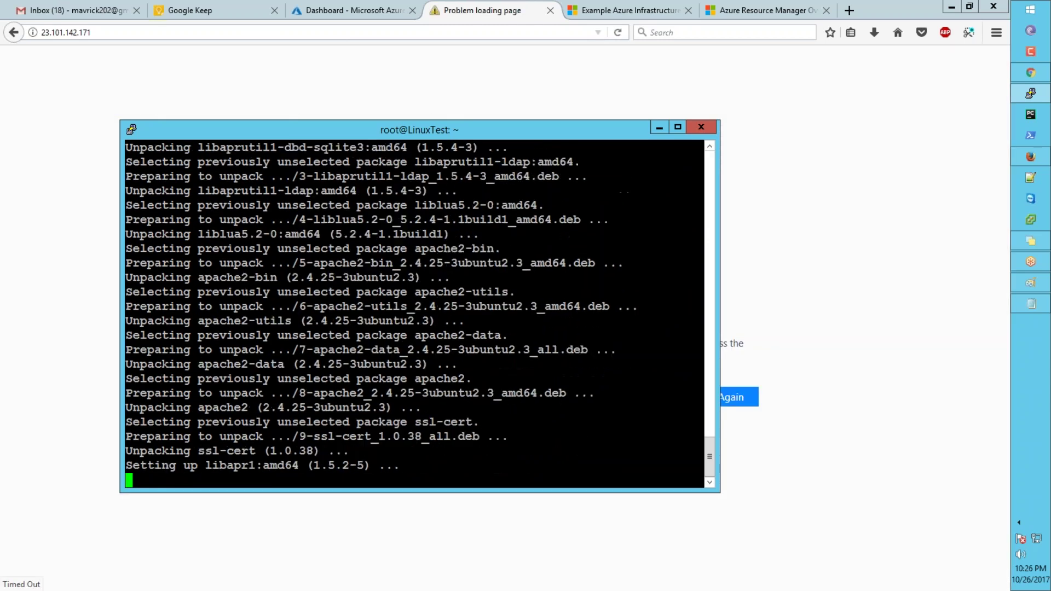
- Check the web page in Firefox, and query the service state in PuTTY with service apache2 status
key("alt+Tab")
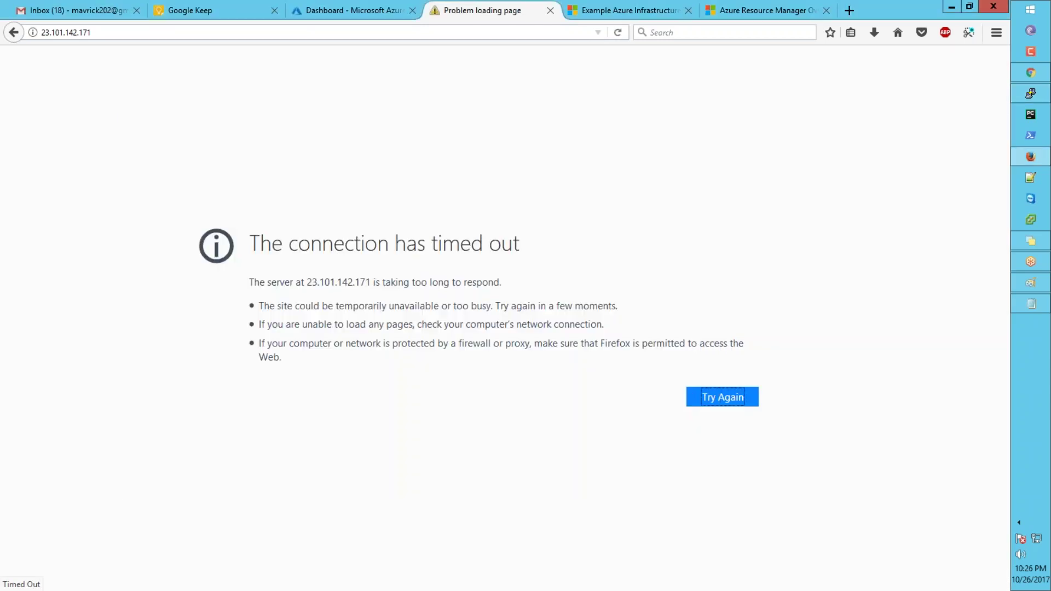
key("alt+Tab")
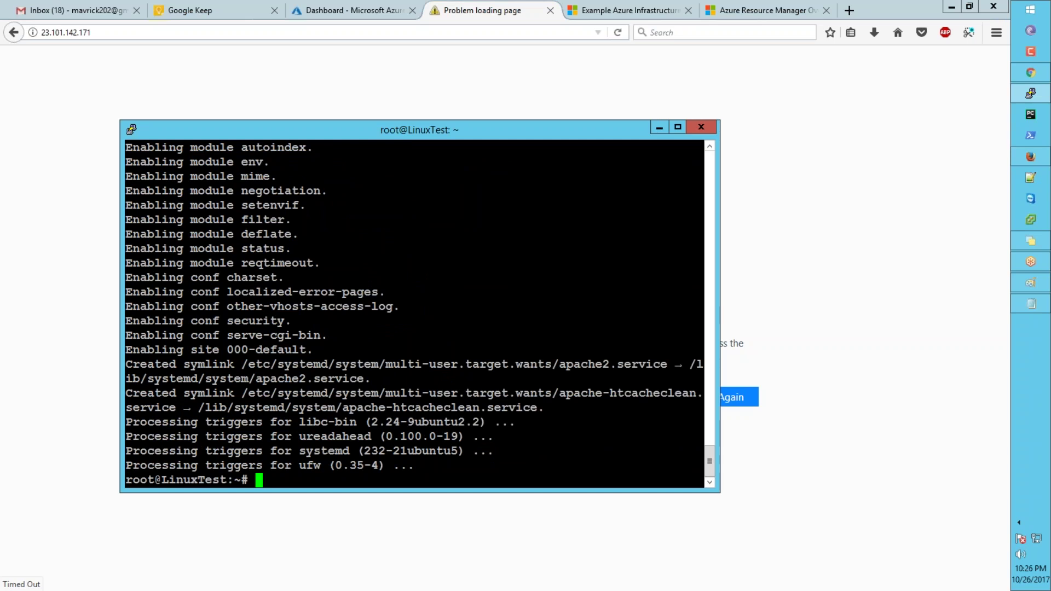
key("Return")
key("Return")
type("service ")
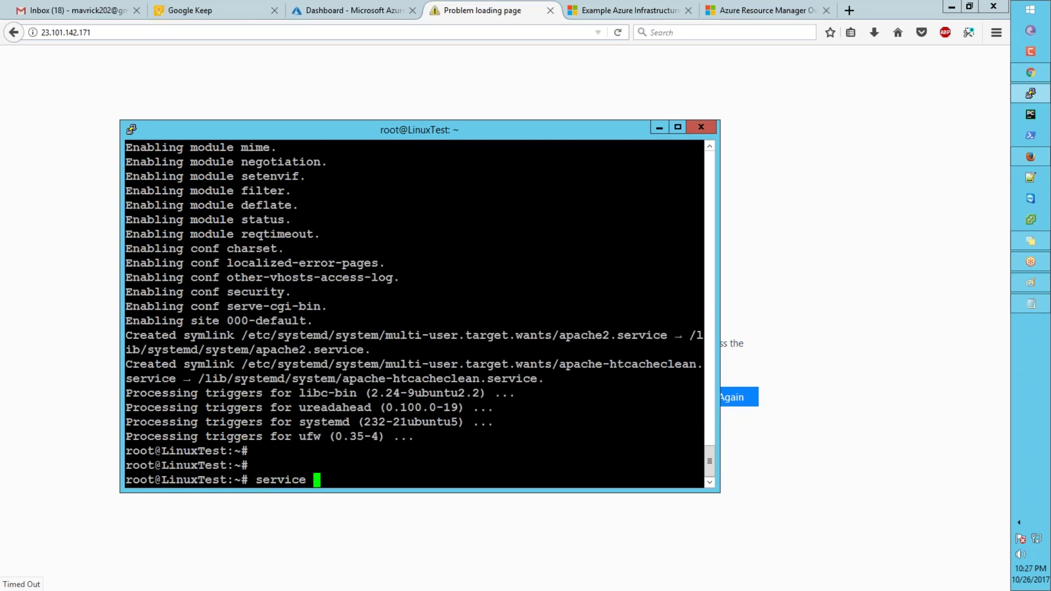
type("apache2 status")
key("Return")
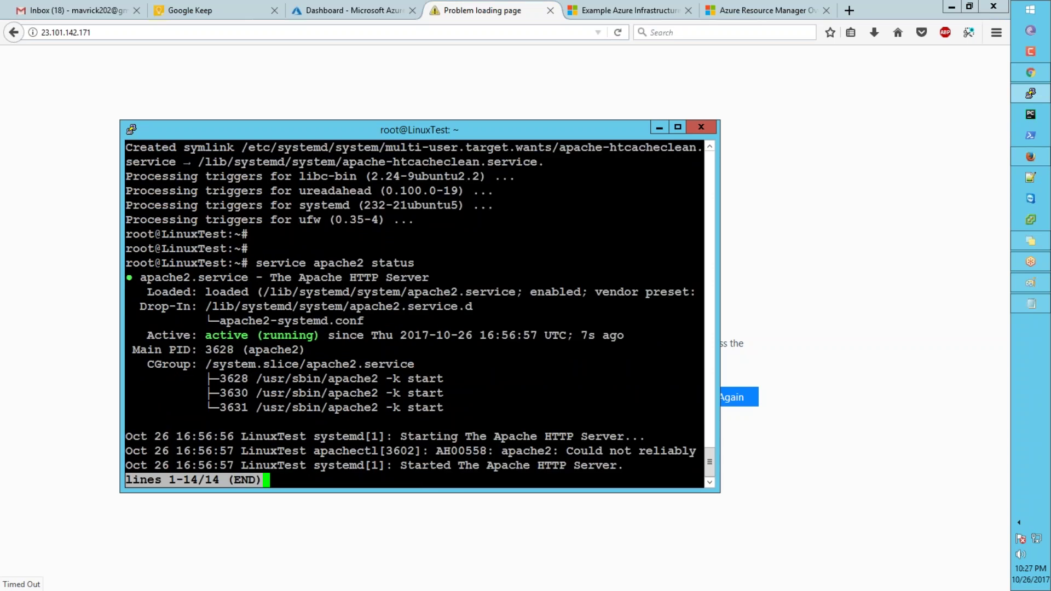
key("q")
key("Return")
key("Return")
key("Return")
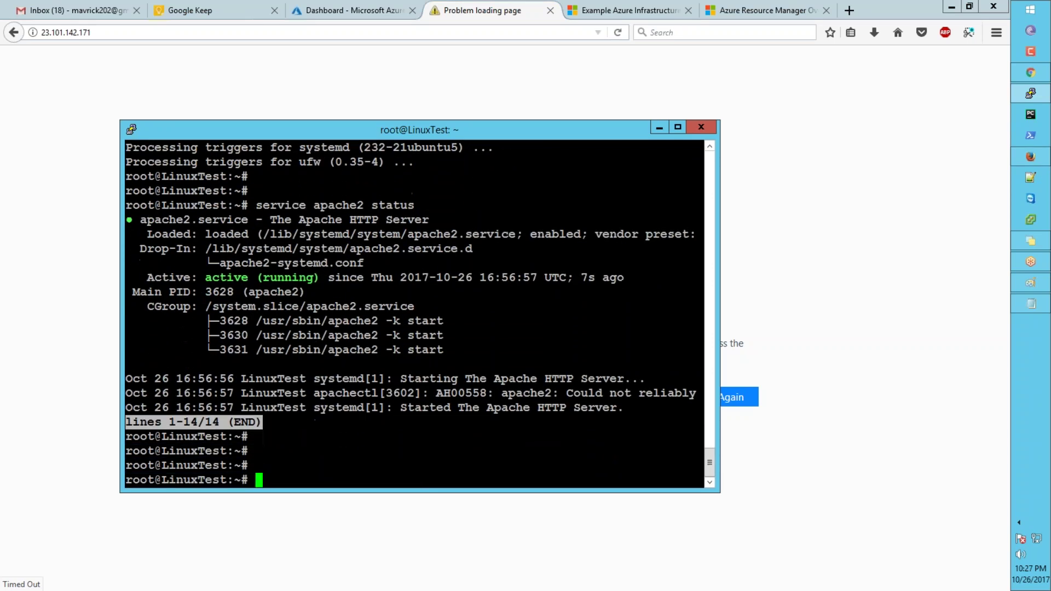
- Reload 23.101.142.171 in Firefox and open LinuxTest's Networking settings in the Azure portal
left_click(617, 32)
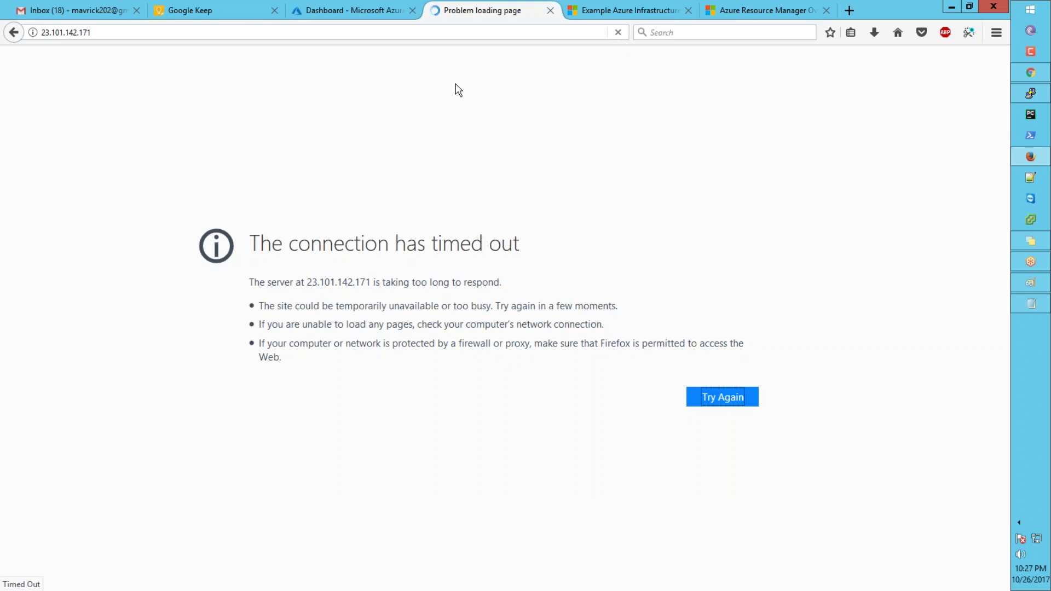
left_click(361, 16)
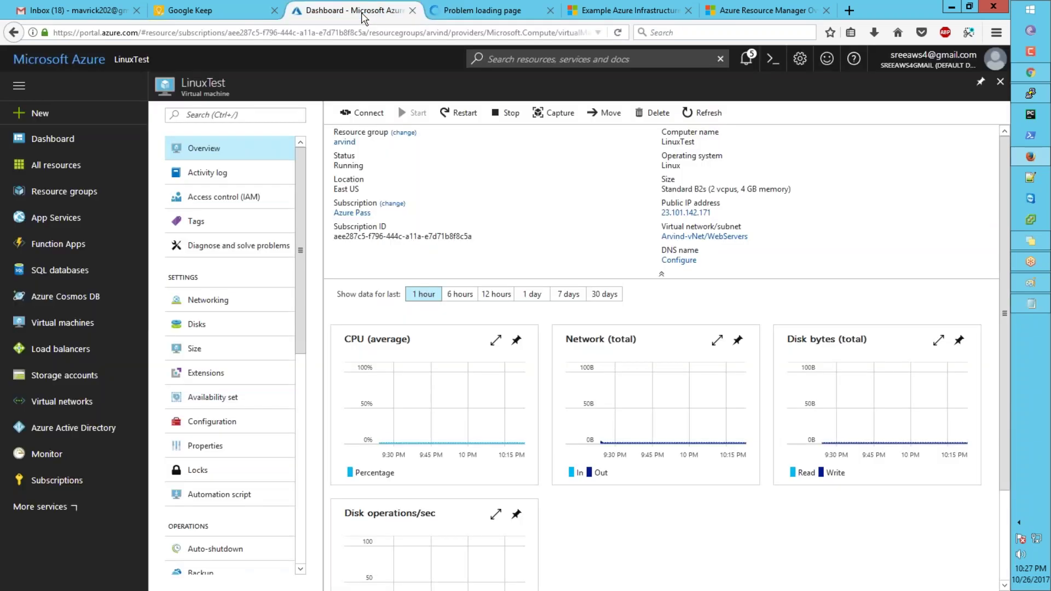
left_click(208, 300)
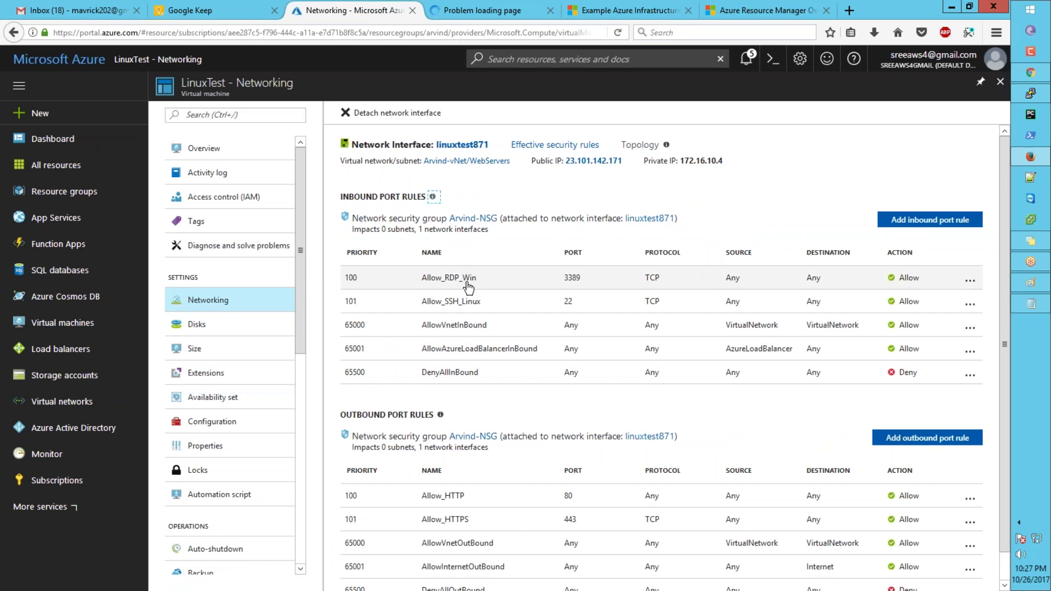
- Start a new inbound security rule for Arvind-NSG with priority 111 and port range 80
left_click(930, 219)
type("111")
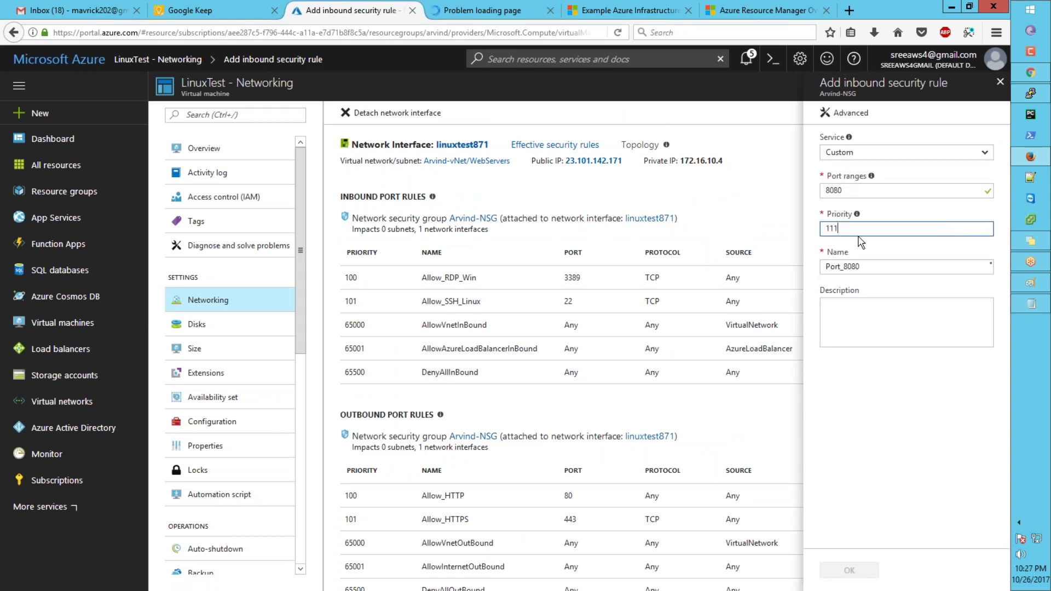
key("shift+Tab")
type("80")
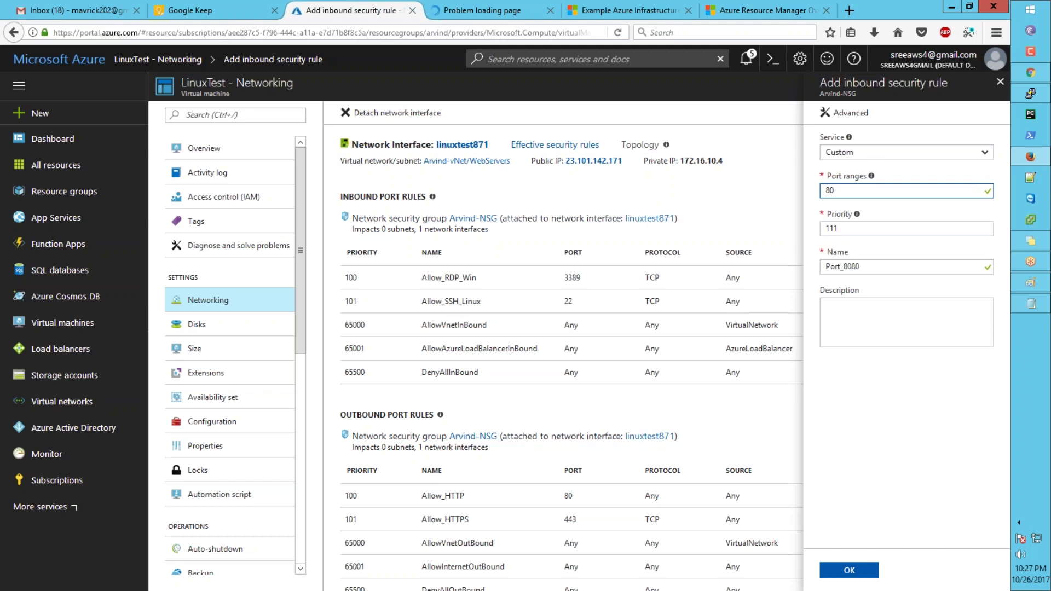
- Name the inbound rule Allow_HTTP_Inbound and create it
left_click(860, 266)
key("BackSpace")
key("BackSpace")
type("Allo")
key("BackSpace")
key("BackSpace")
key("BackSpace")
key("BackSpace")
key("BackSpace")
key("BackSpace")
key("BackSpace")
key("BackSpace")
key("BackSpace")
key("BackSpace")
key("BackSpace")
type("Allow")
right_click(847, 272)
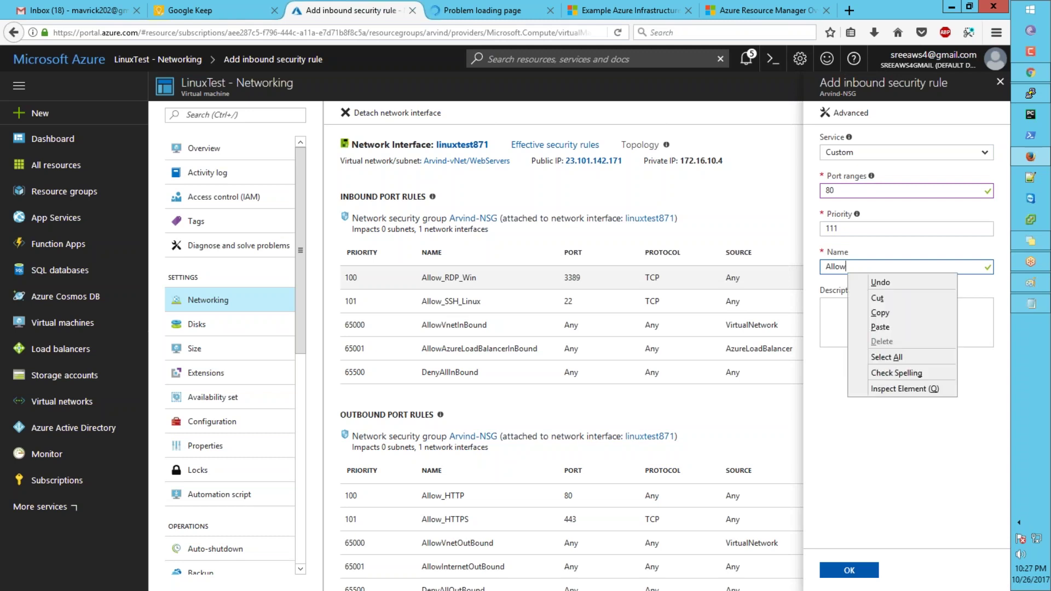
left_click(888, 261)
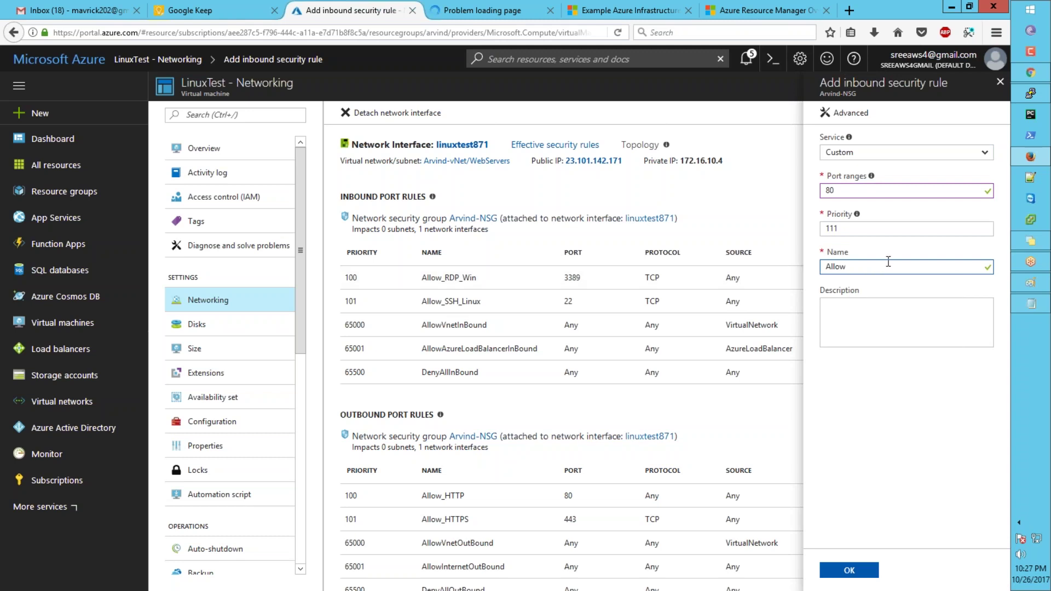
type("_HTTP")
left_click(849, 570)
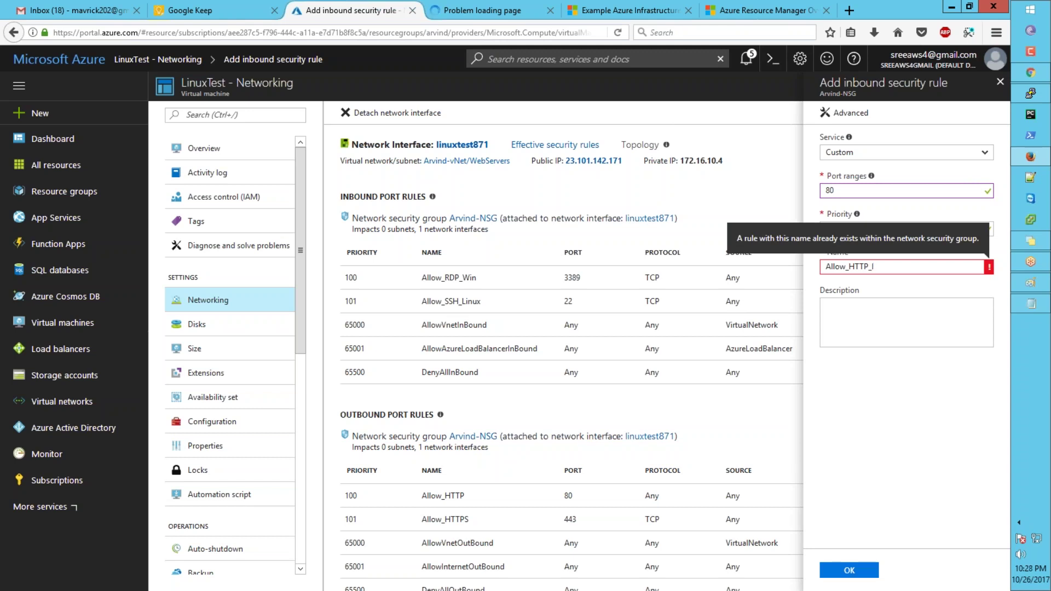
type("bound")
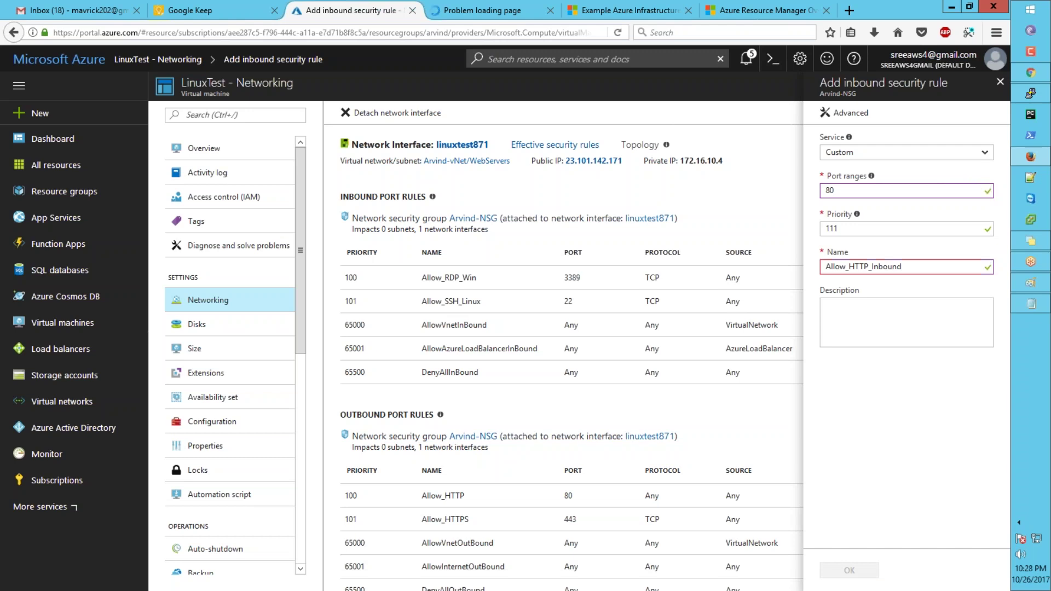
left_click(849, 570)
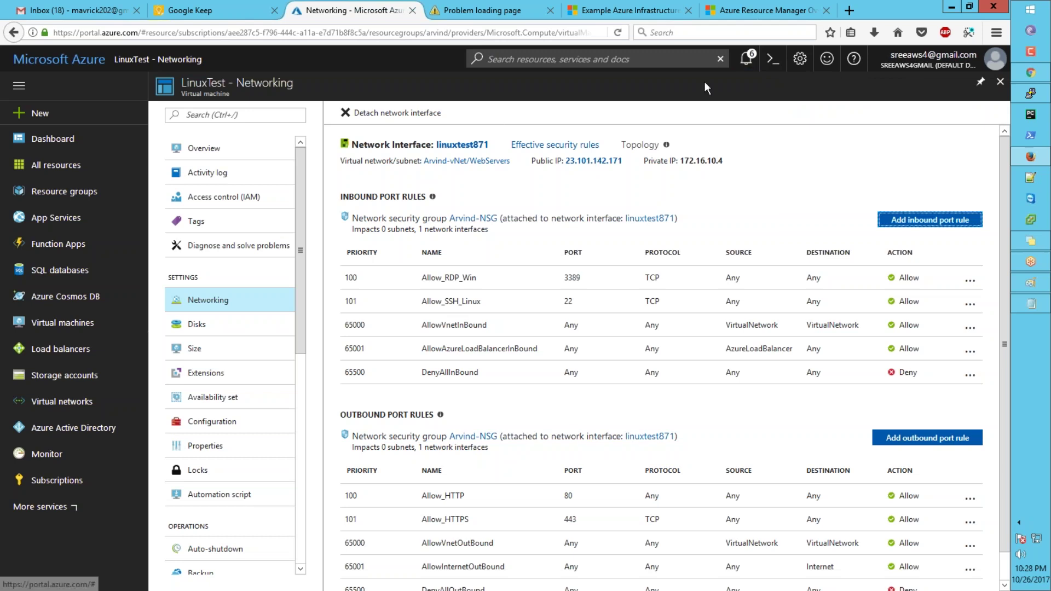
- Check the notifications for the new security rule and refresh LinuxTest's list of inbound port rules
left_click(756, 75)
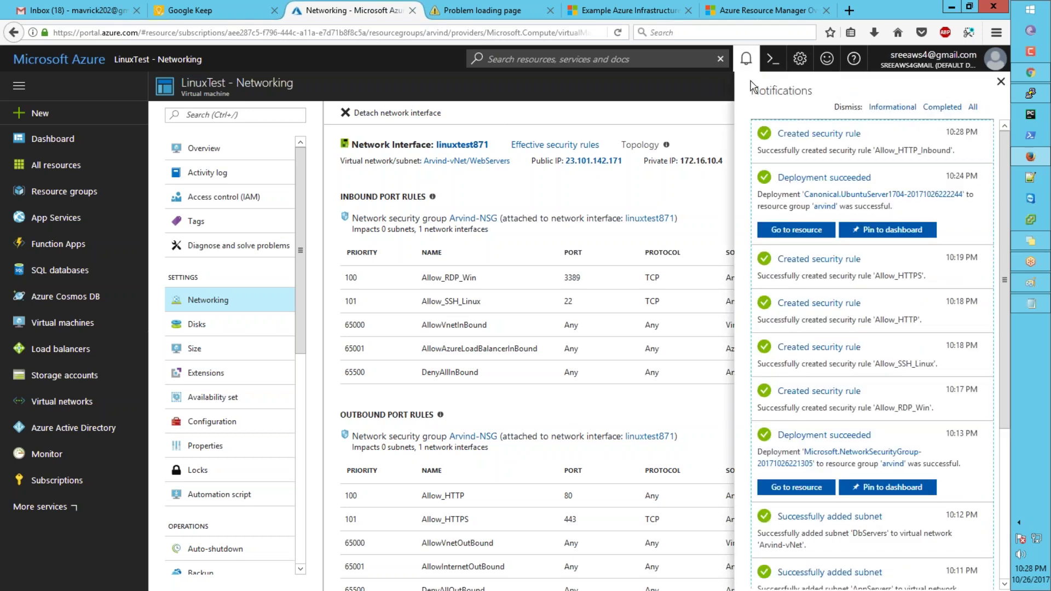
left_click(747, 60)
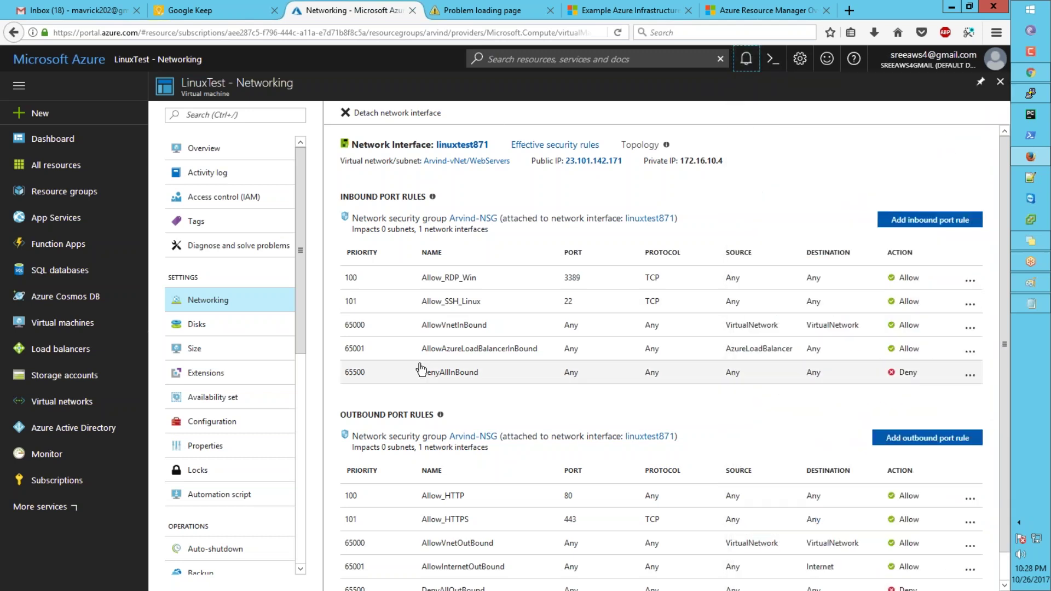
left_click(217, 324)
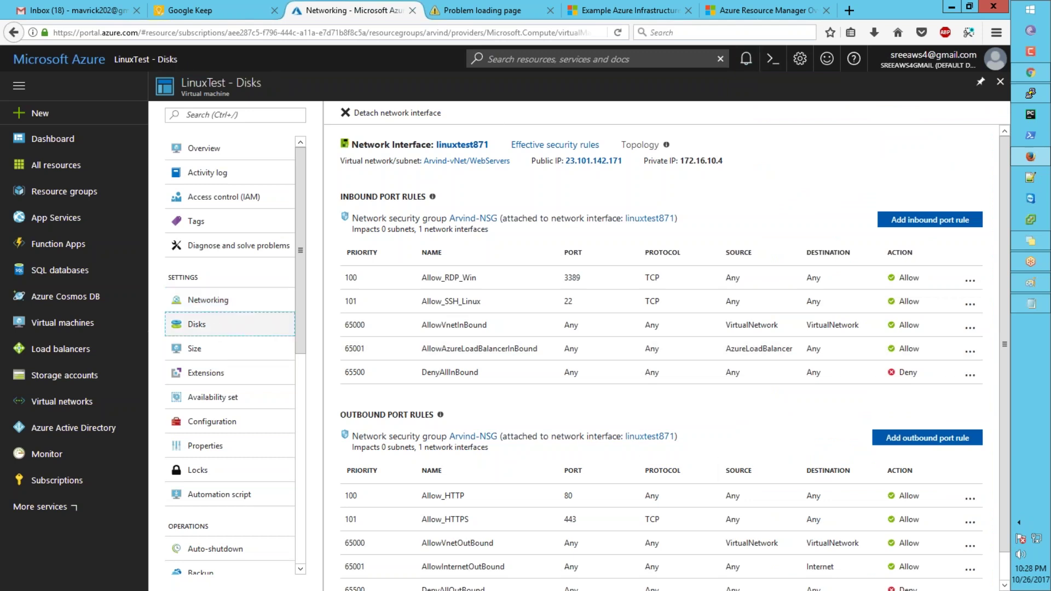
key("alt+Left")
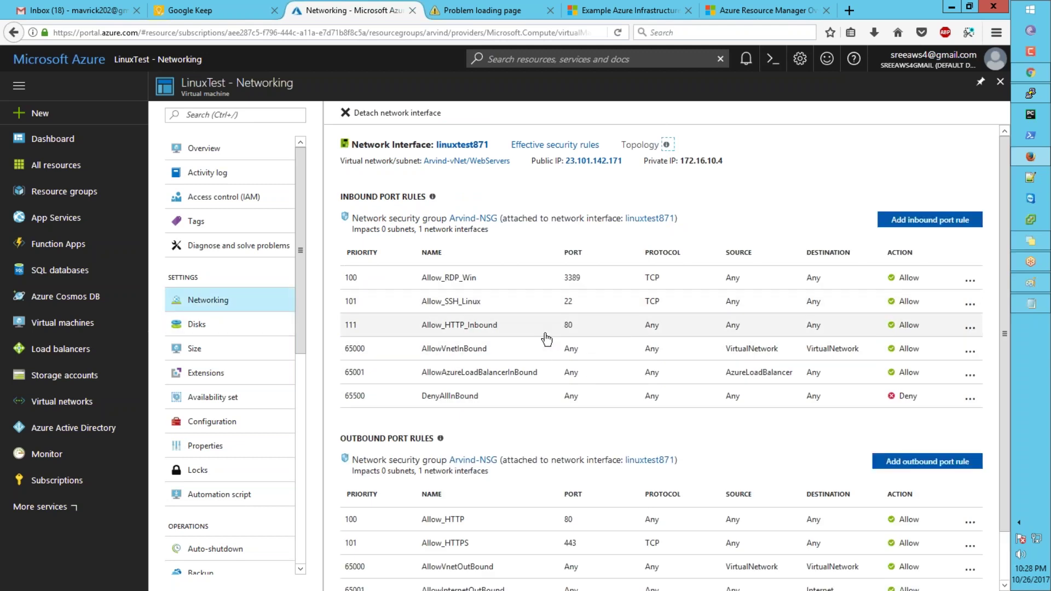
- Return to the 23.101.142.171 page and reload it to test web access to LinuxTest
left_click(503, 10)
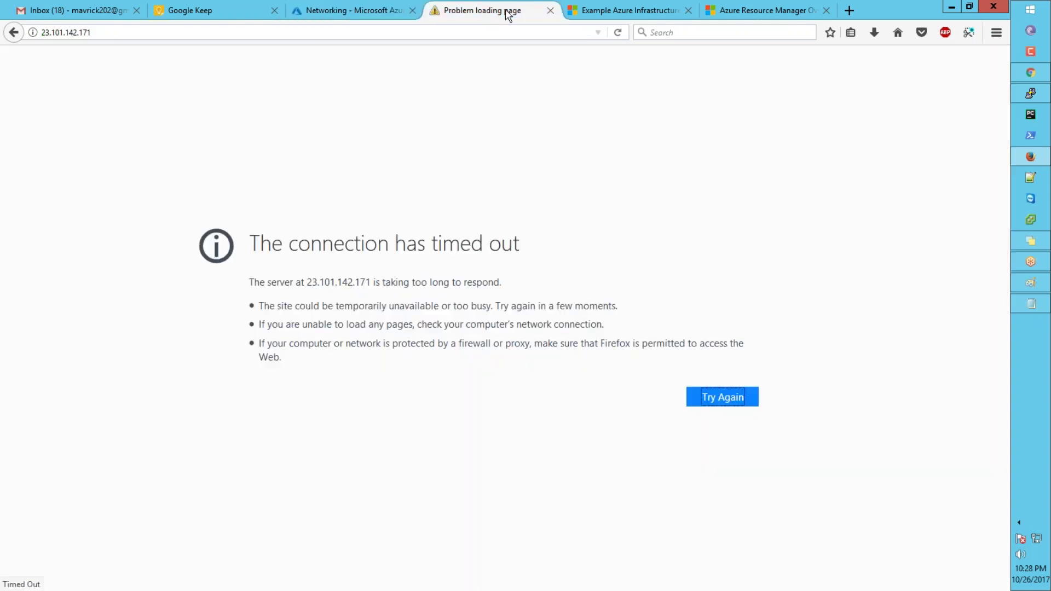
left_click(618, 34)
key("alt")
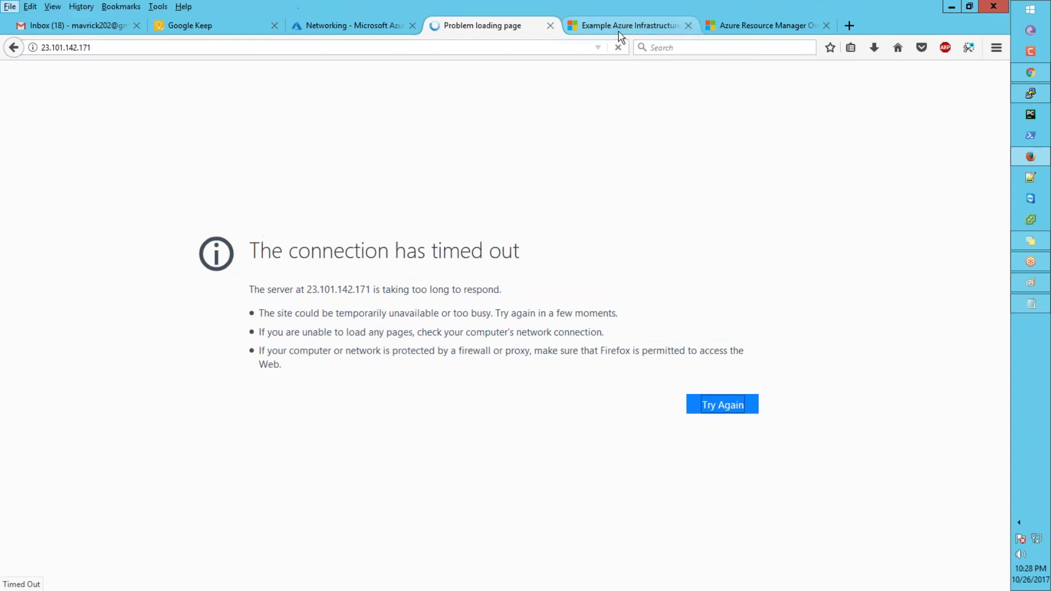
left_click(539, 106)
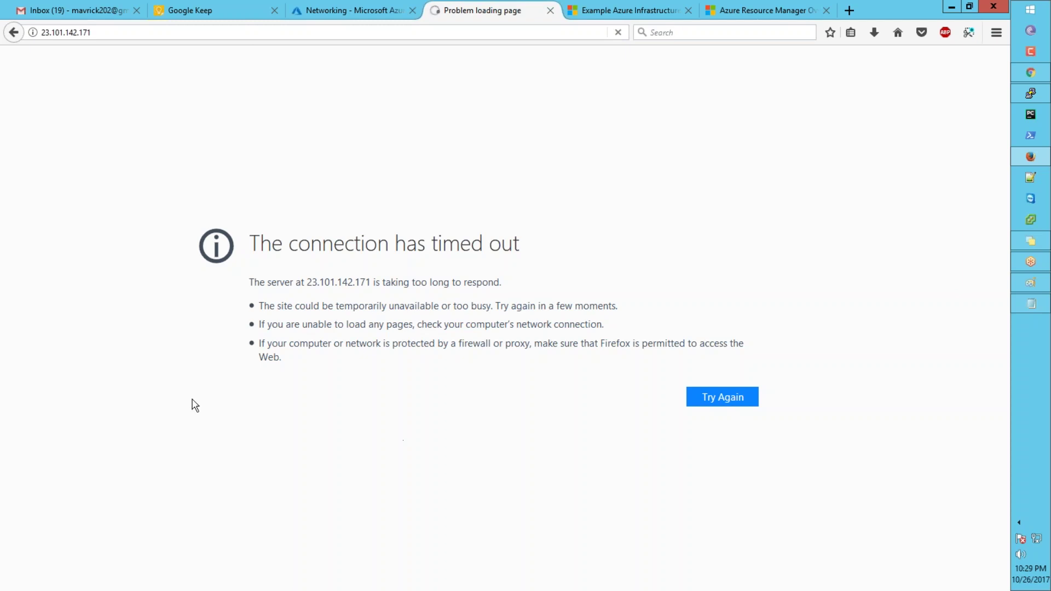
left_click(99, 34)
key("ctrl+c")
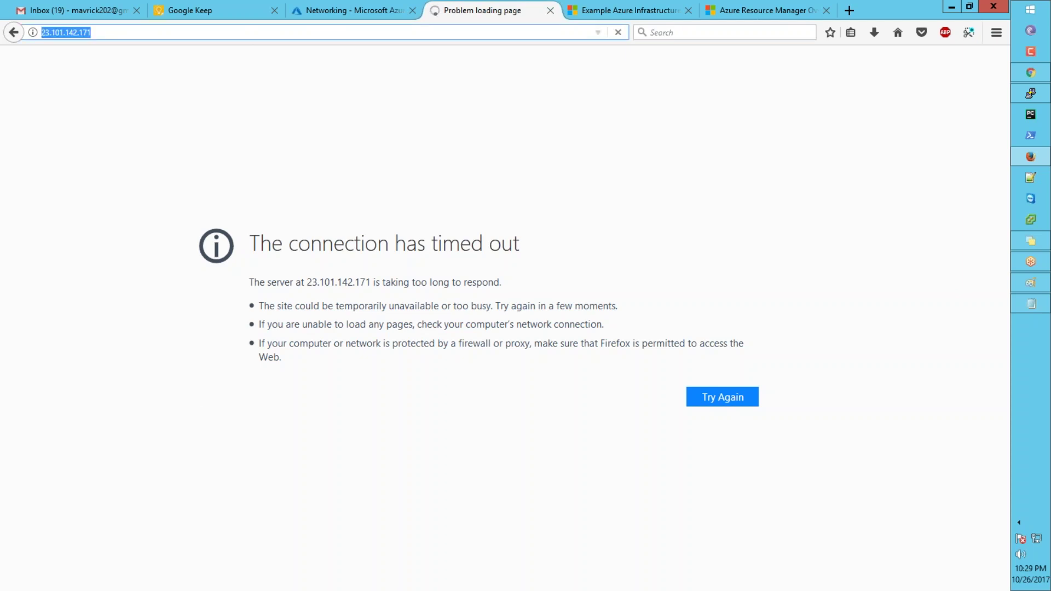
left_click(1029, 73)
key("ctrl+l")
key("ctrl+v")
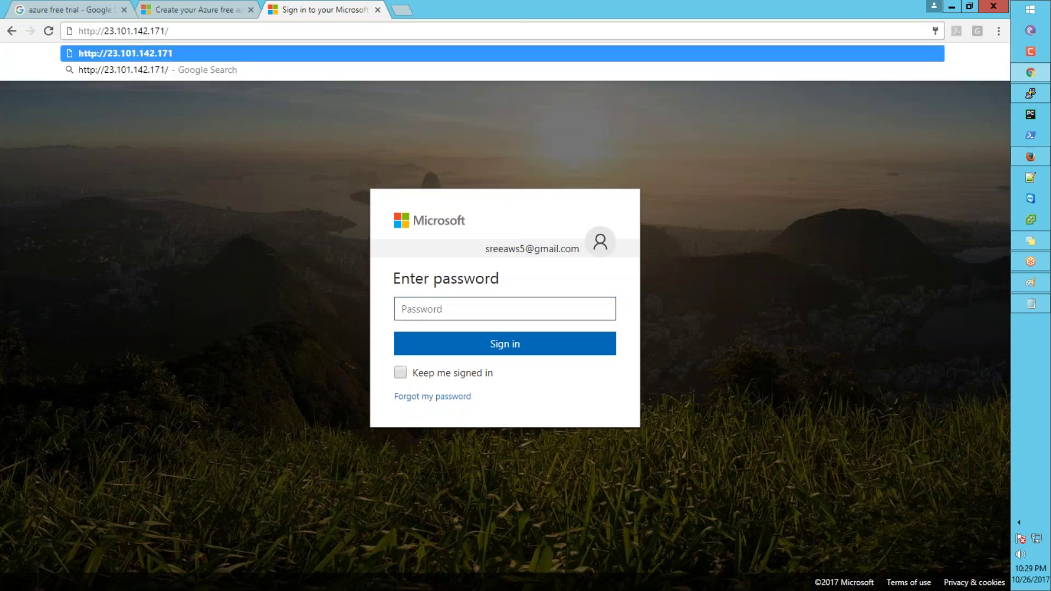
key("Return")
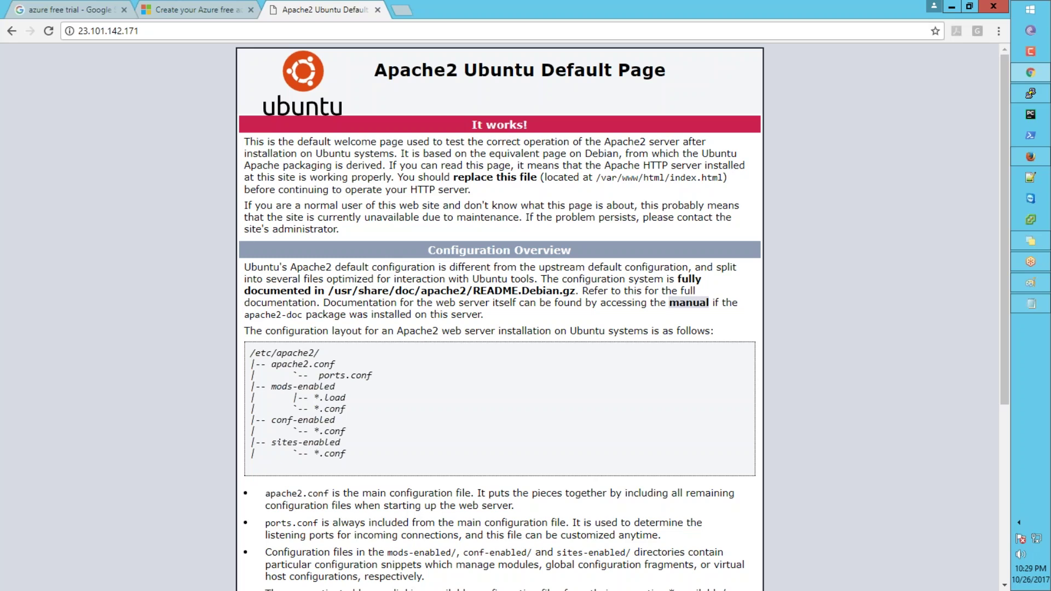
left_click_drag(379, 72, 295, 60)
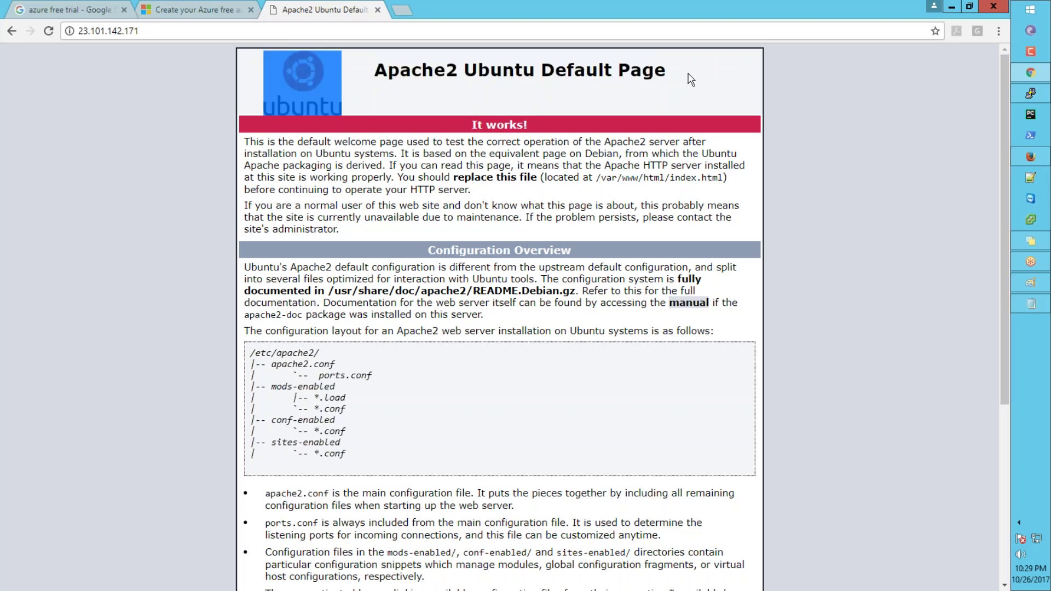
left_click(1024, 158)
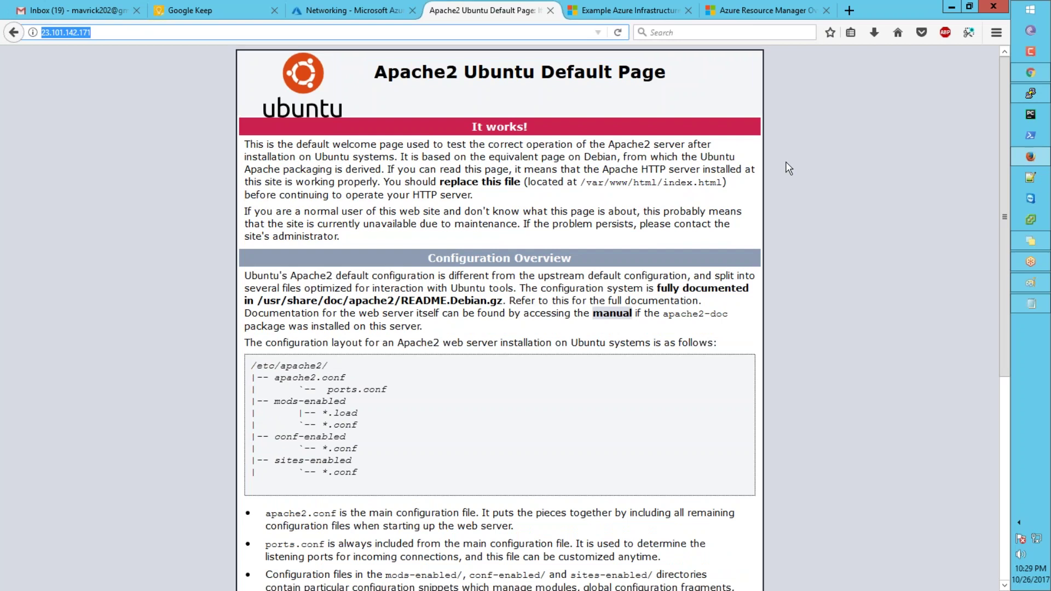
left_click_drag(378, 71, 298, 71)
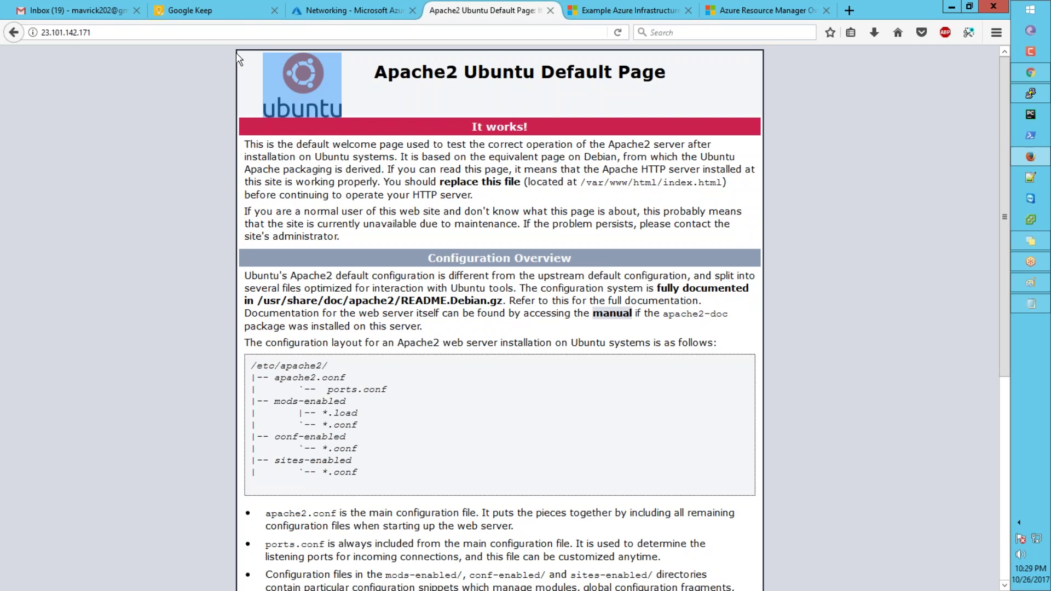
- Return to the Azure portal and open the arvind resource group from the list of resource groups
left_click(340, 10)
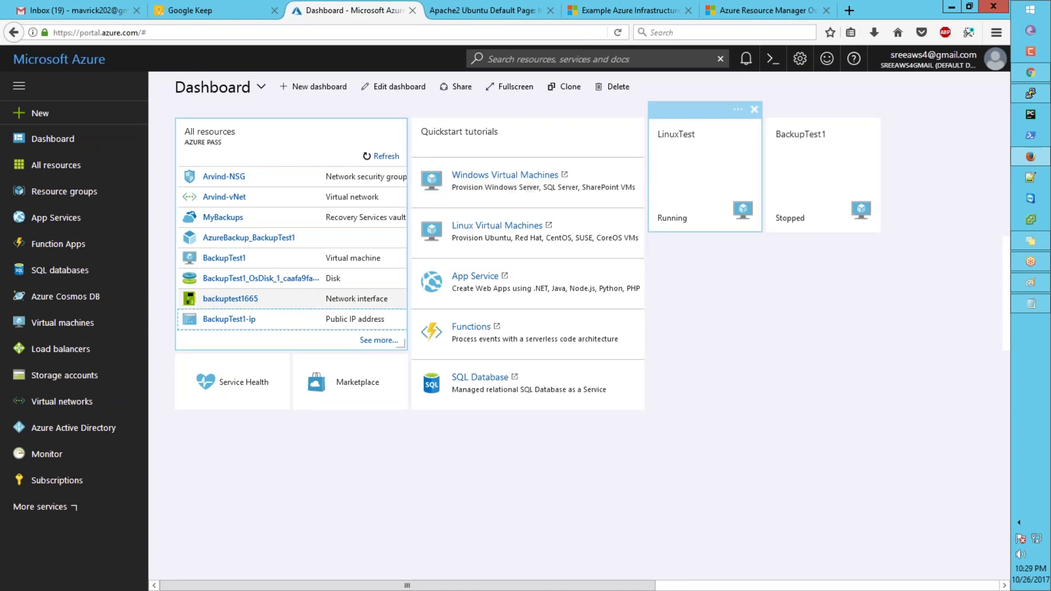
left_click(54, 204)
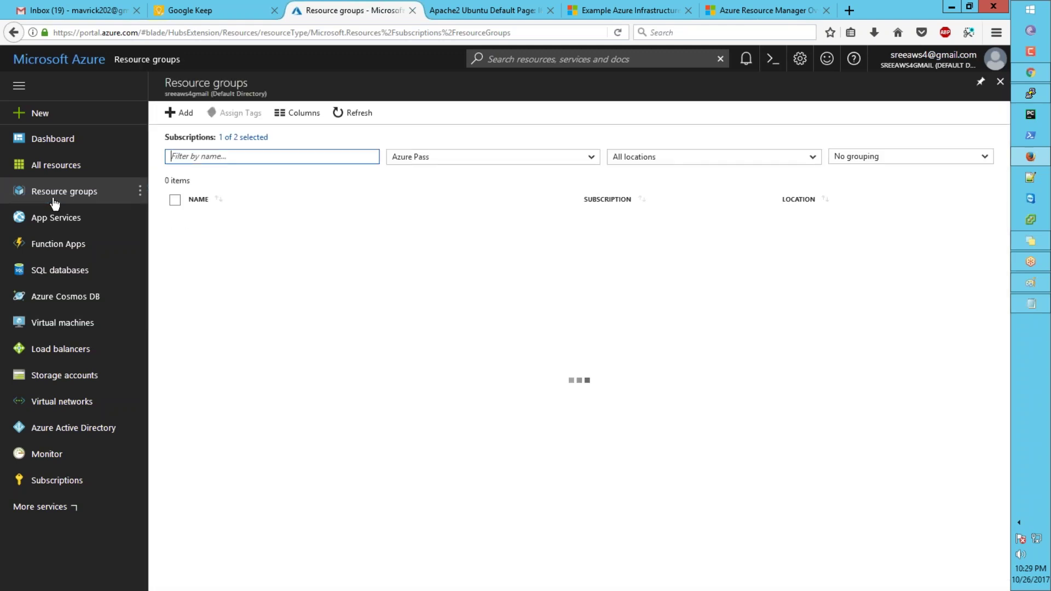
left_click(174, 224)
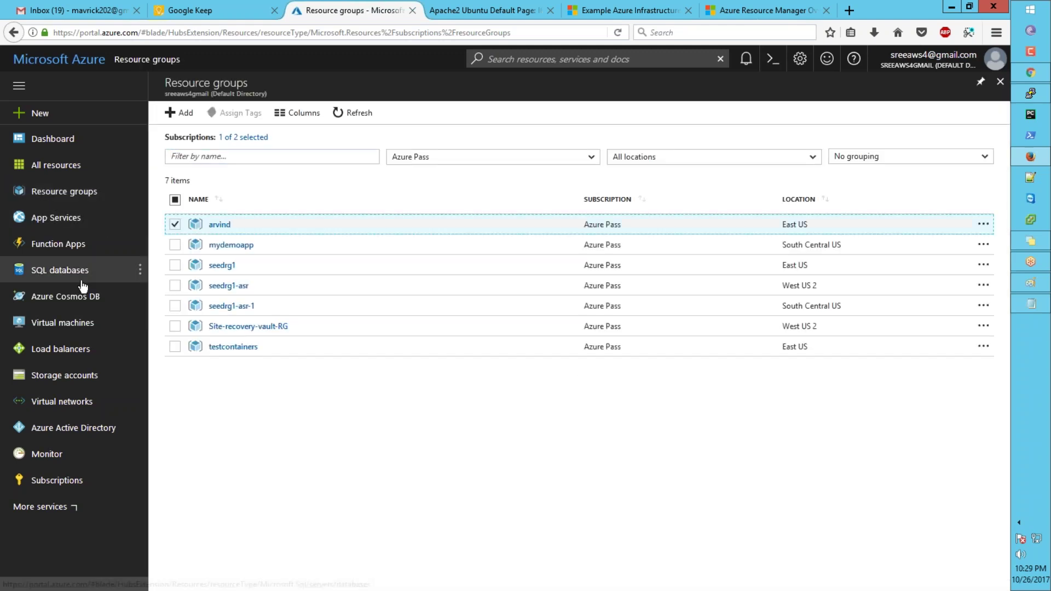
left_click(983, 225)
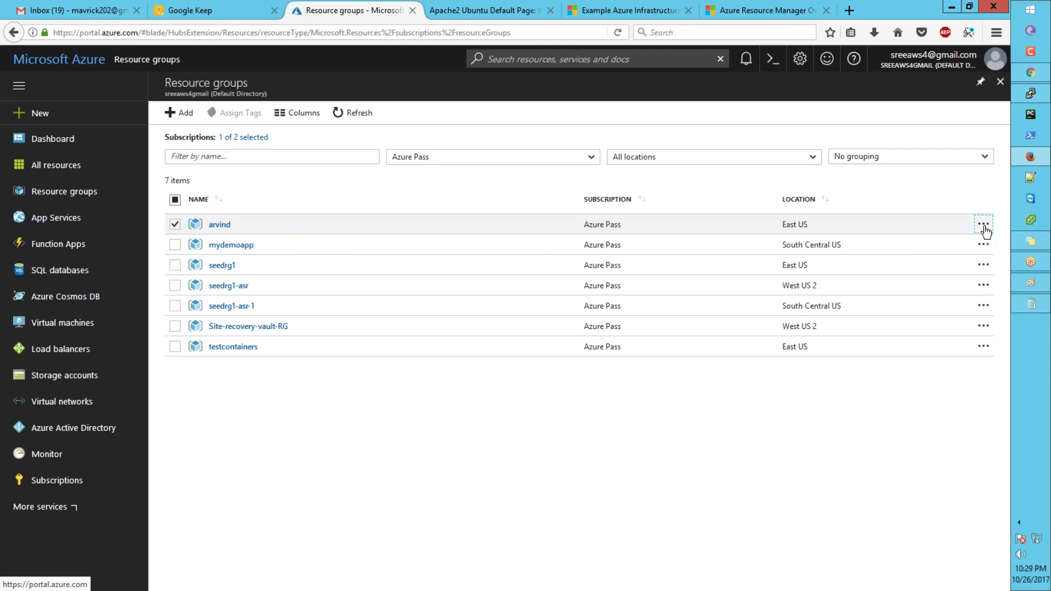
left_click(225, 225)
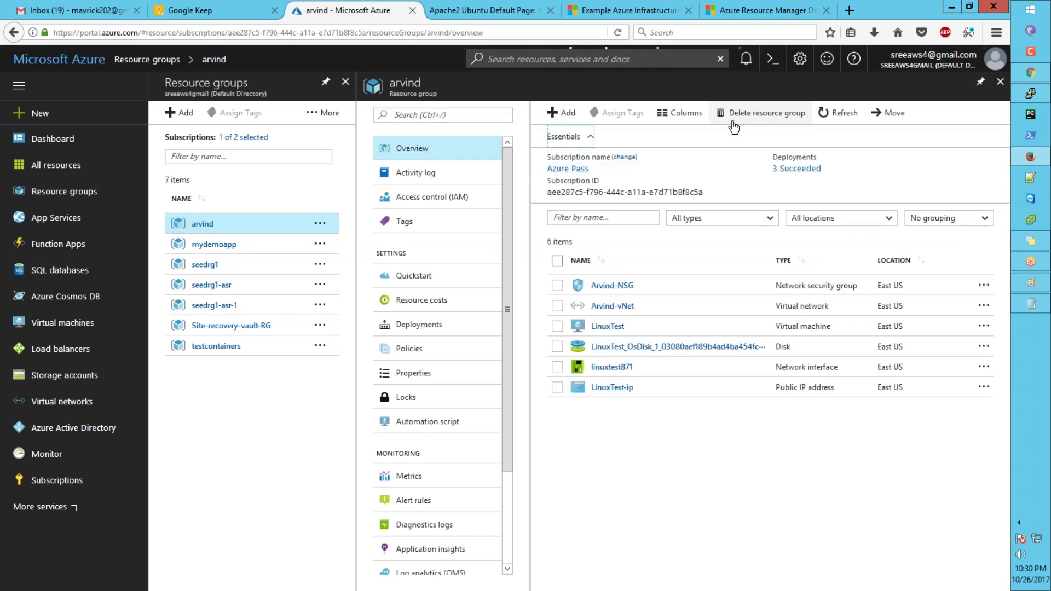
- Delete the arvind resource group, entering arvind as the confirmation name
left_click(737, 124)
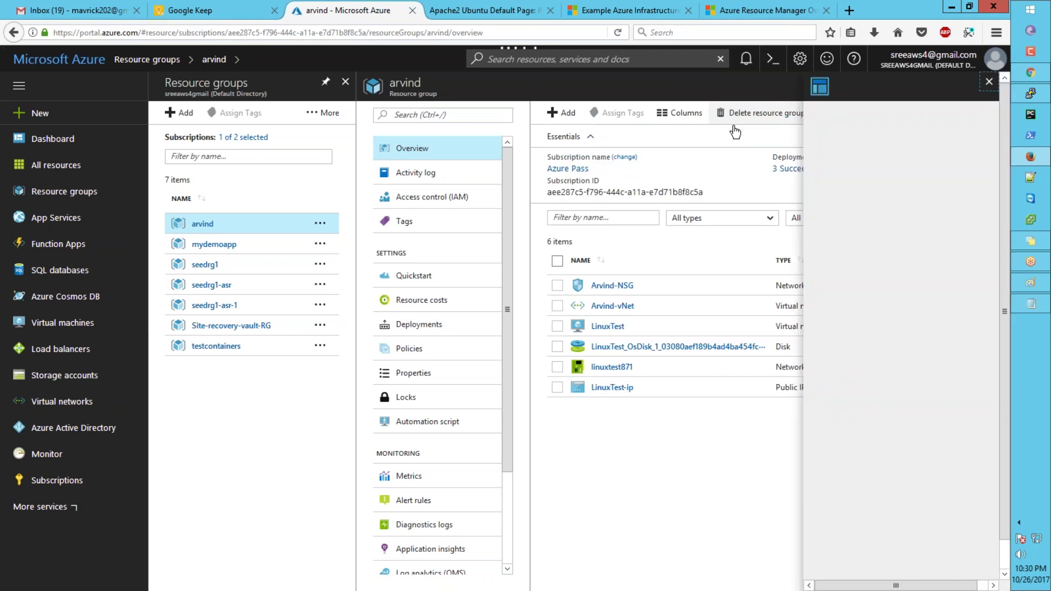
type("yes")
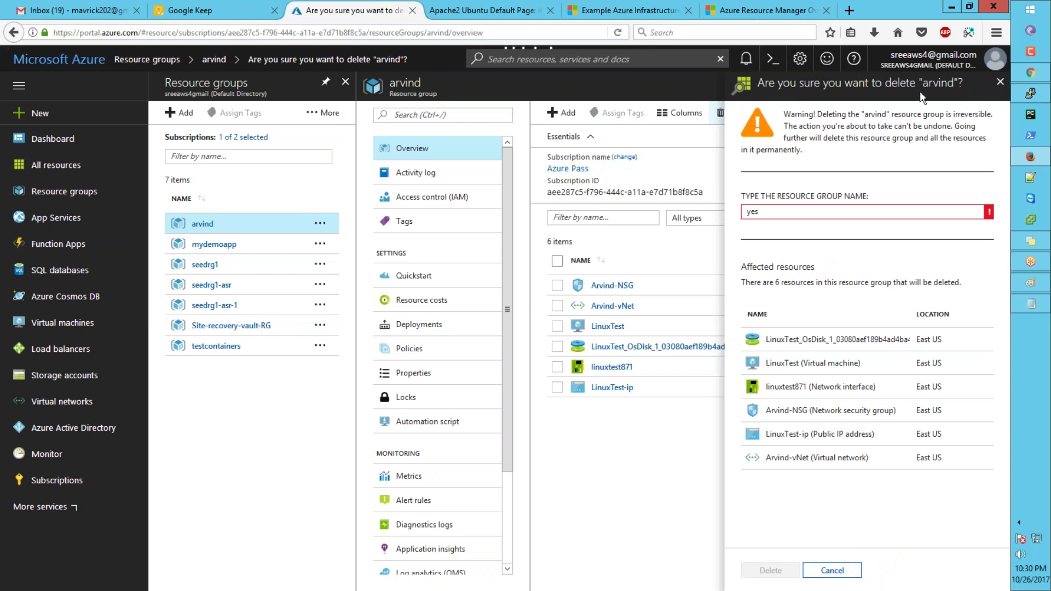
double_click(874, 114)
key("ctrl+c")
left_click(854, 212)
key("ctrl+a")
key("ctrl+v")
left_click(770, 570)
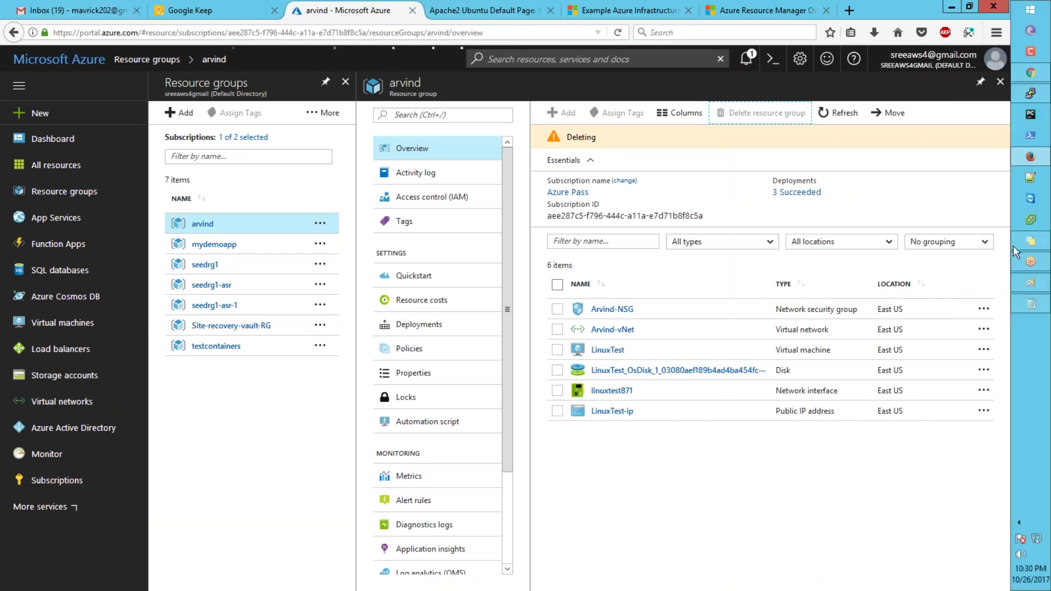
- Replace the Azure Resource Manager documentation page with google.com, search for "putty download" and open the PuTTY download page
mouse_move(1046, 265)
left_click(772, 11)
left_click(295, 33)
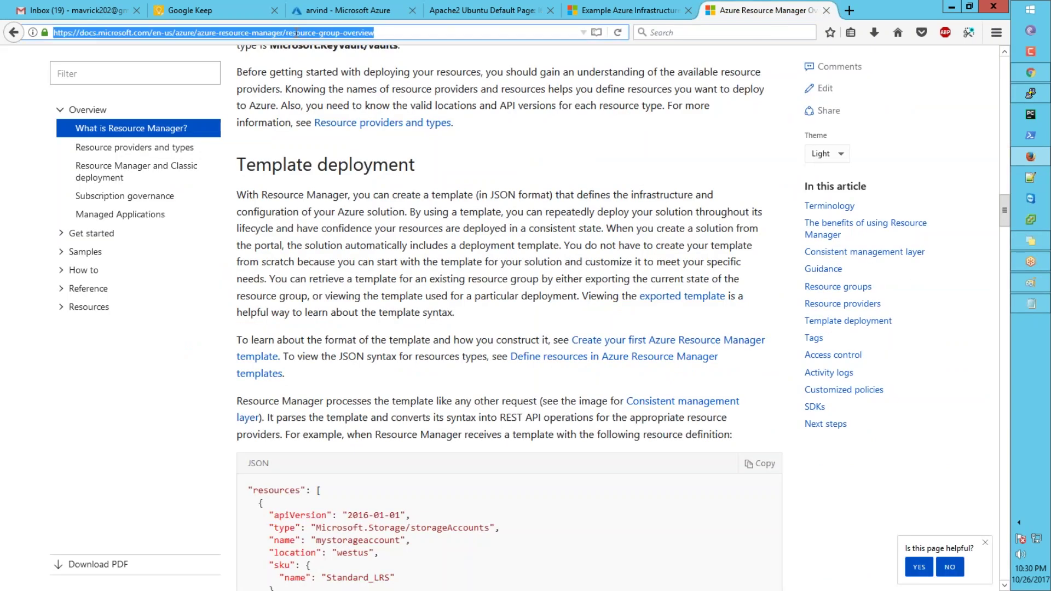
type("google.com")
key("Return")
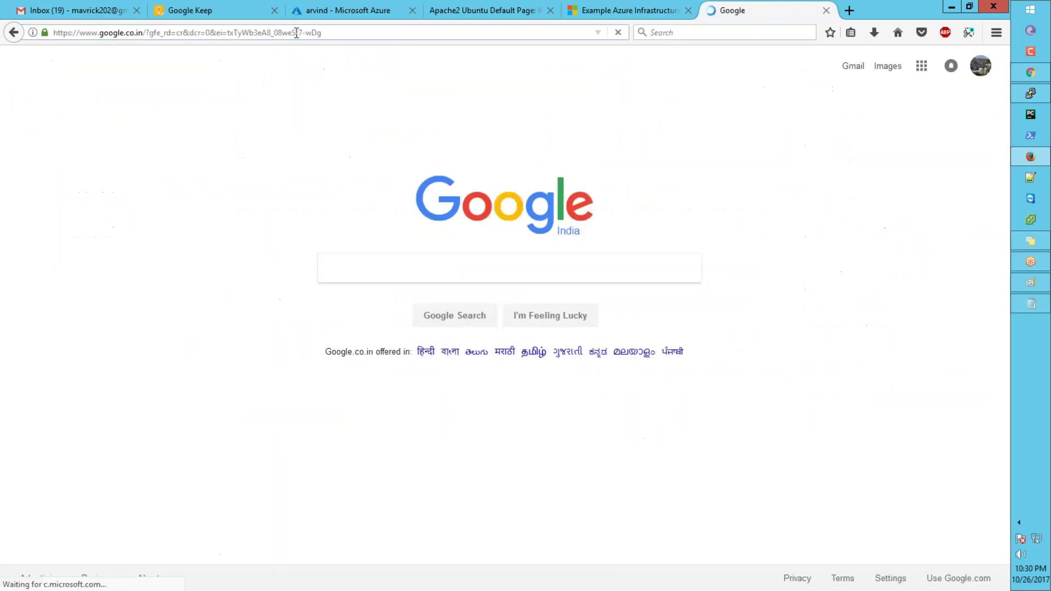
type("putty download")
key("Return")
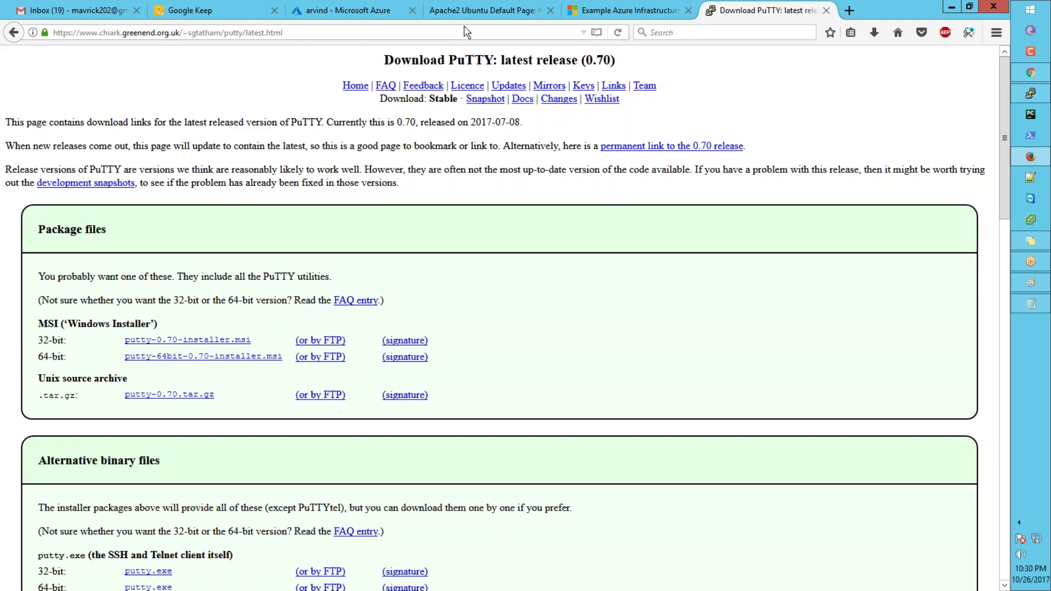
- Examine the PuTTY 0.70 downloads, including the alternative binaries such as putty.exe and puttygen.exe
scroll(353, 301, "down", 15)
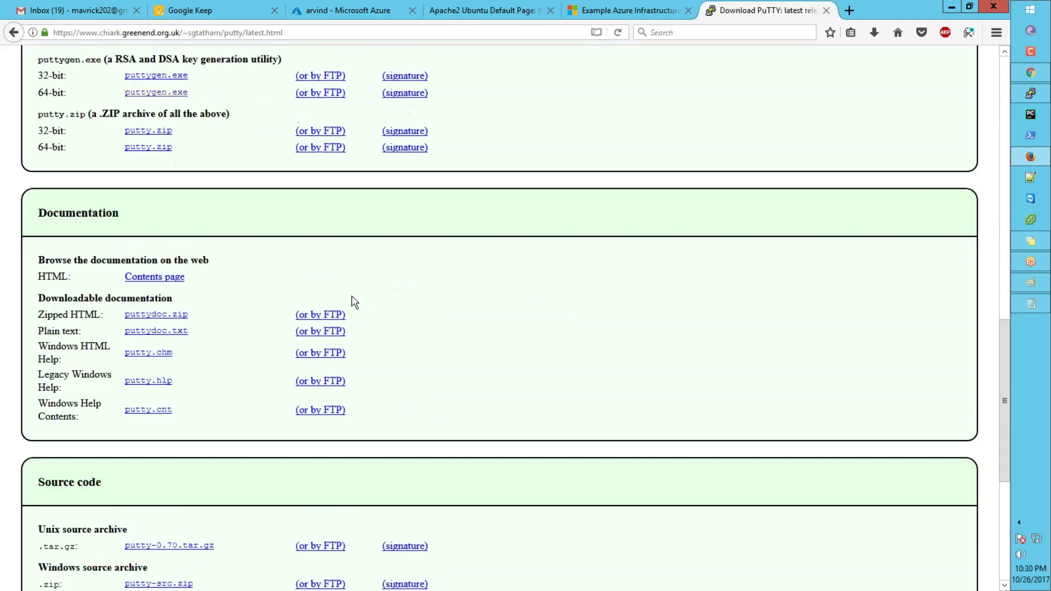
scroll(353, 301, "down", 5)
scroll(353, 301, "up", 4)
scroll(353, 301, "down", 12)
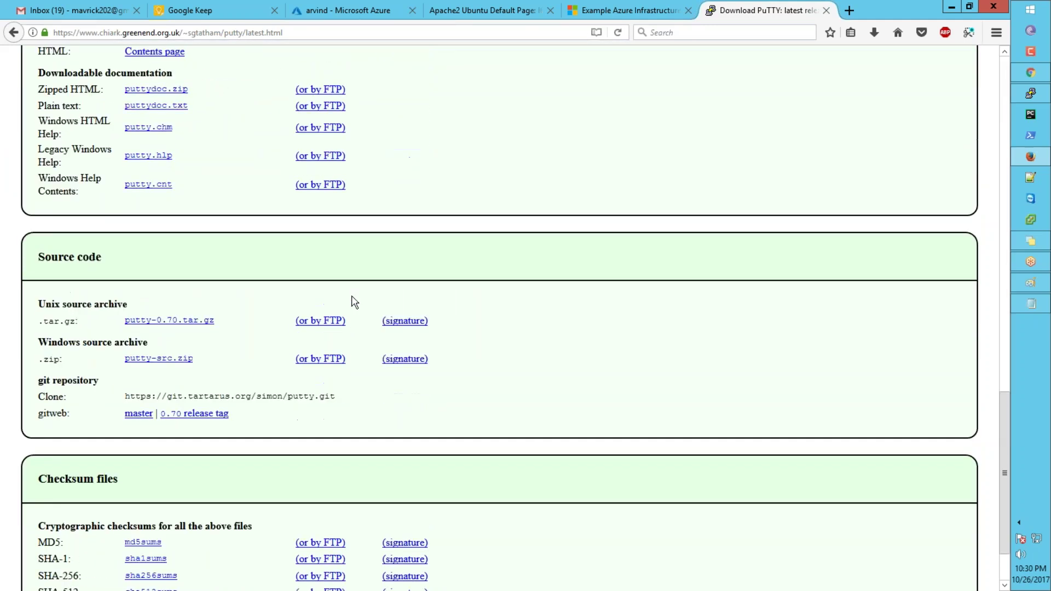
scroll(353, 301, "up", 1)
scroll(353, 301, "up", 15)
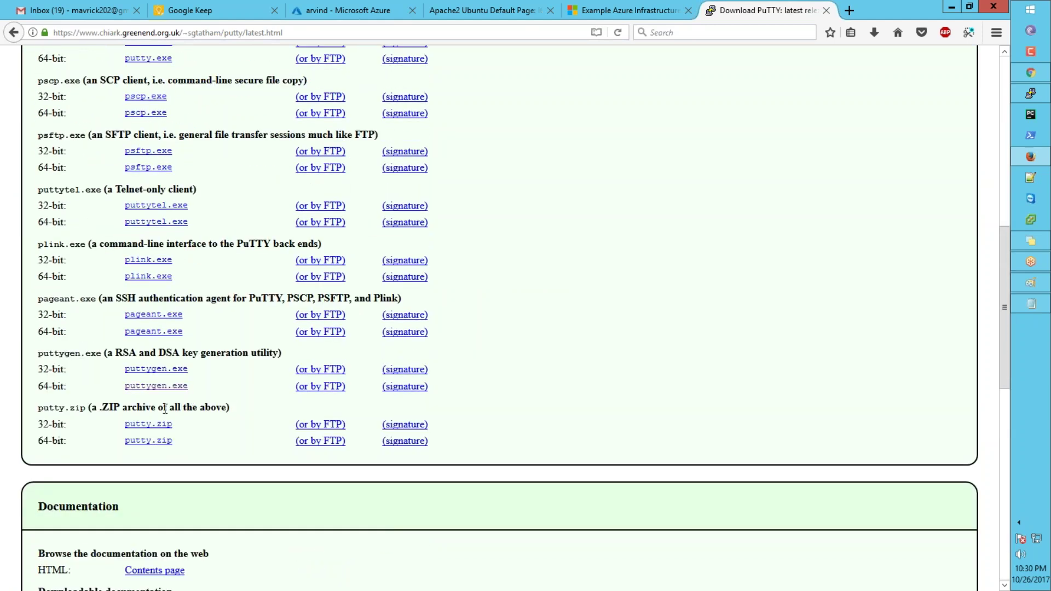
scroll(167, 219, "up", 2)
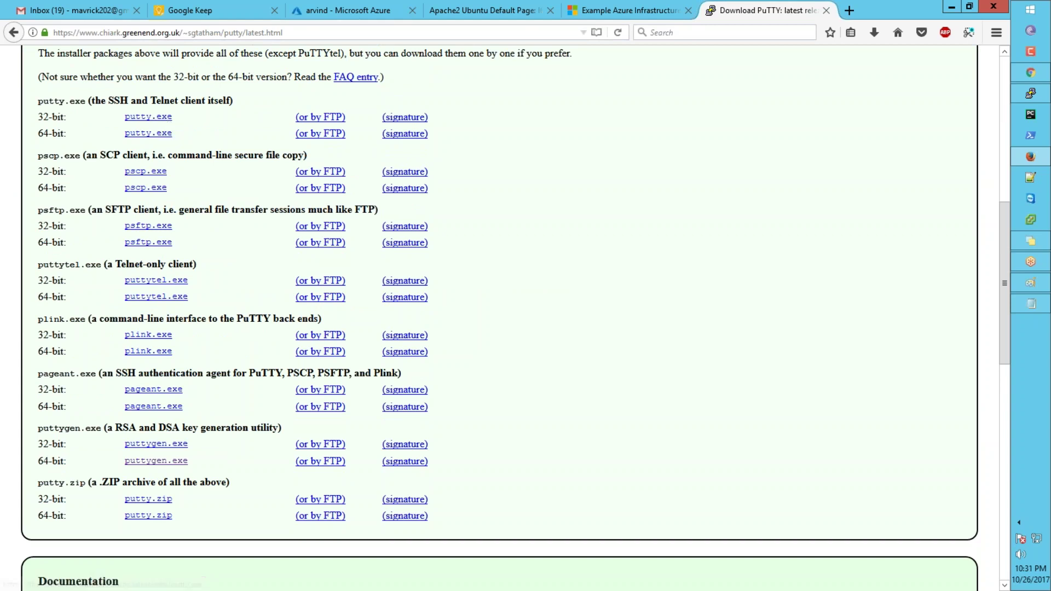
- Look through the Documents folder in File Explorer, select the 2017-10-26 22.08 meeting recording, and return to the arvind resource group in Azure
left_click(327, 12)
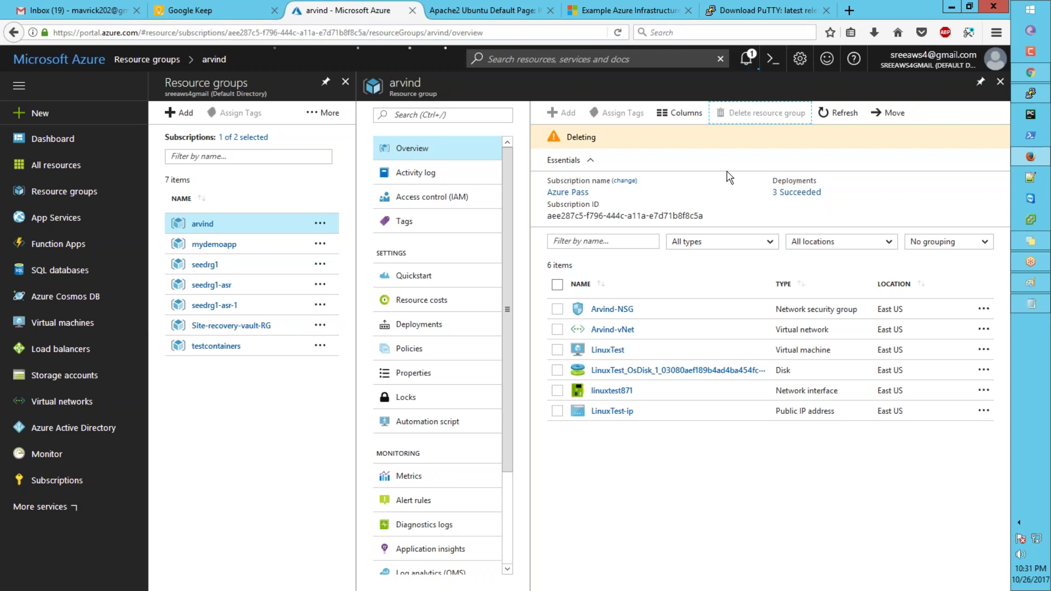
key("super+e")
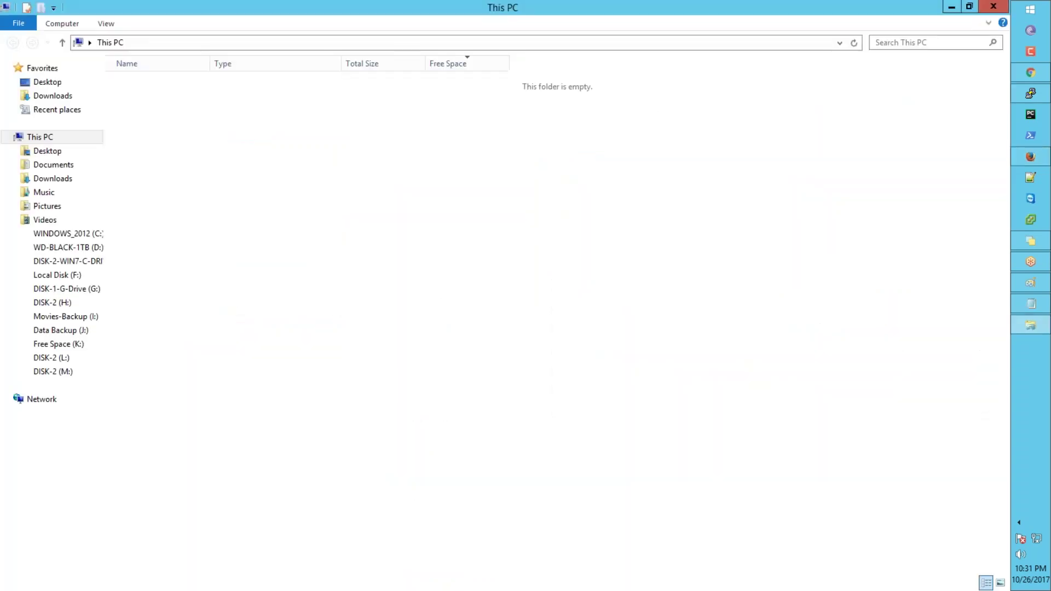
left_click(36, 166)
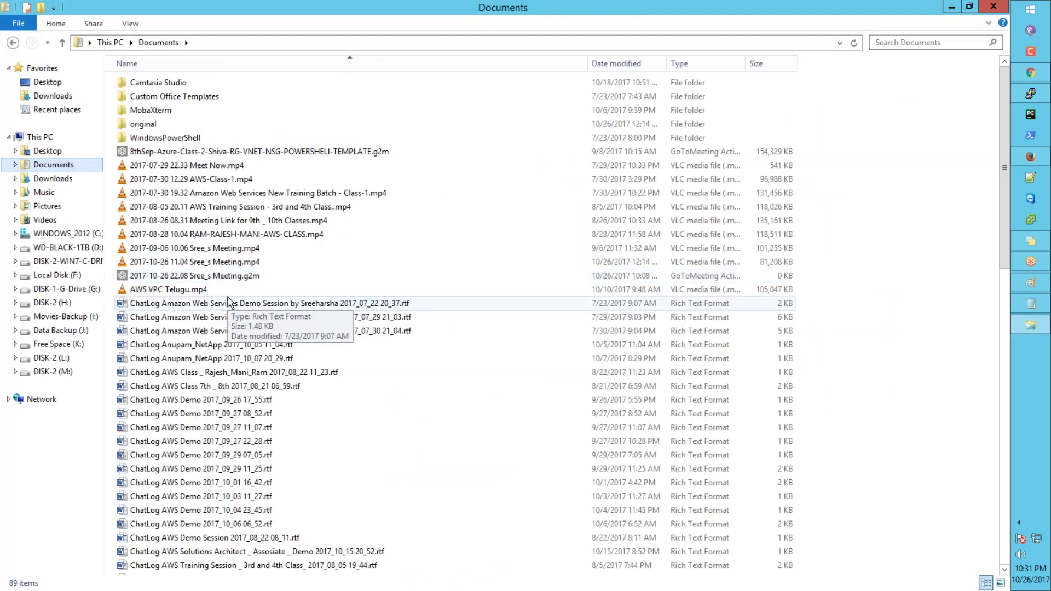
left_click(224, 290)
scroll(225, 290, "down", 17)
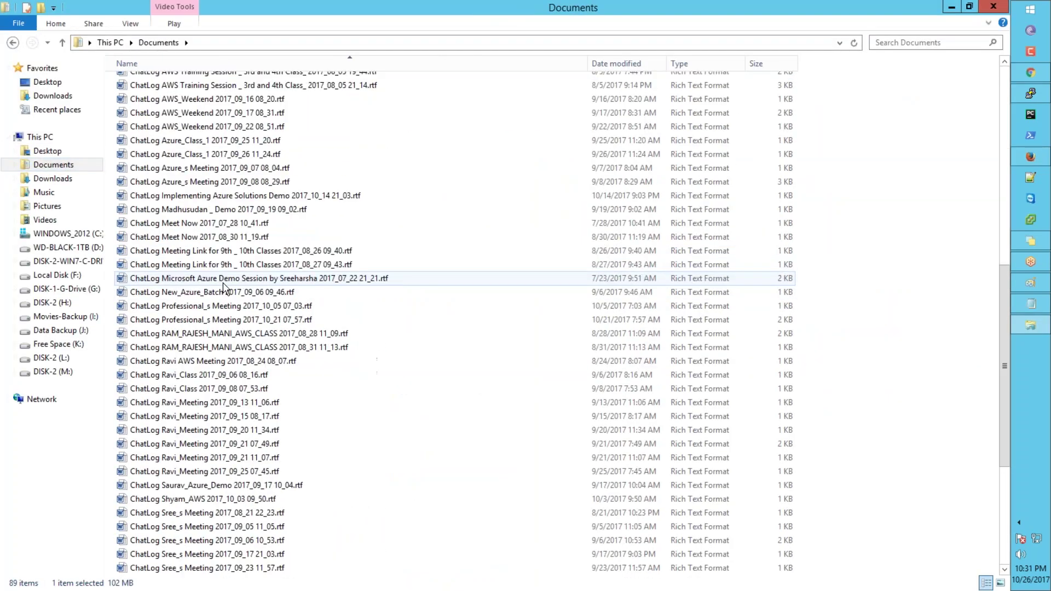
scroll(224, 287, "up", 14)
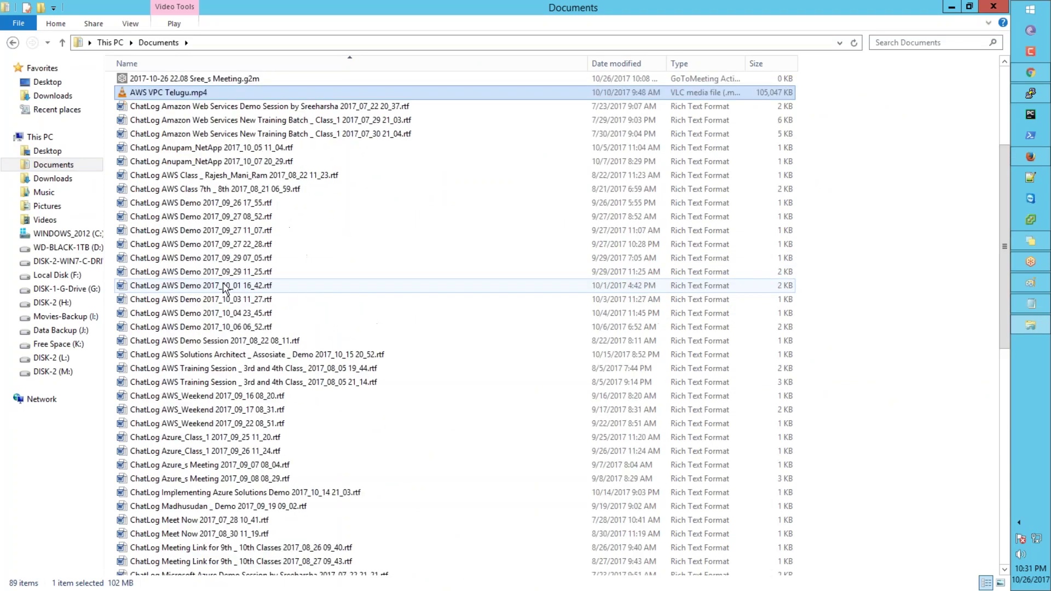
scroll(225, 290, "up", 5)
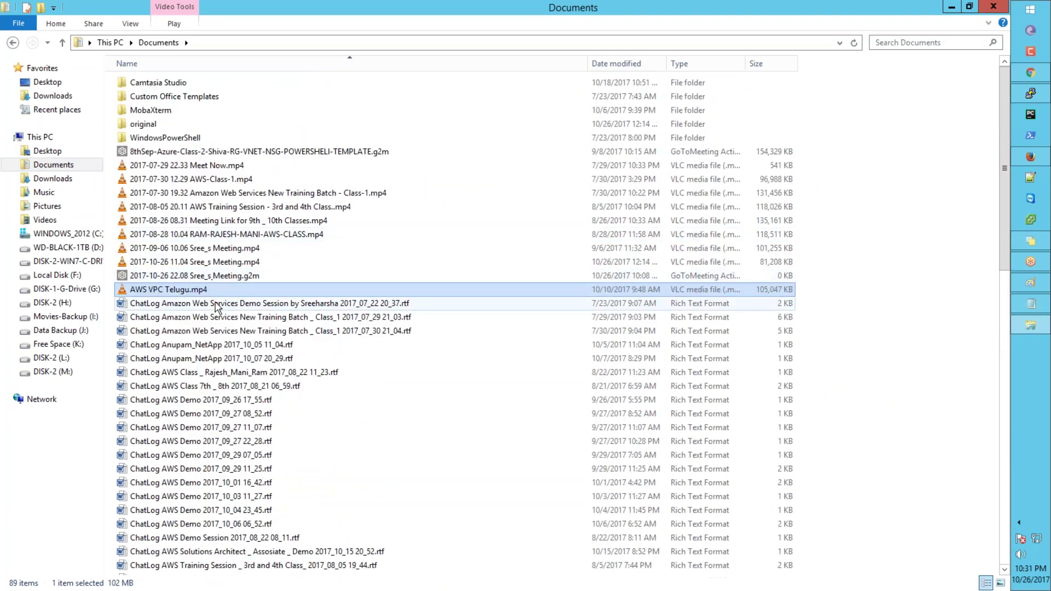
left_click(242, 276)
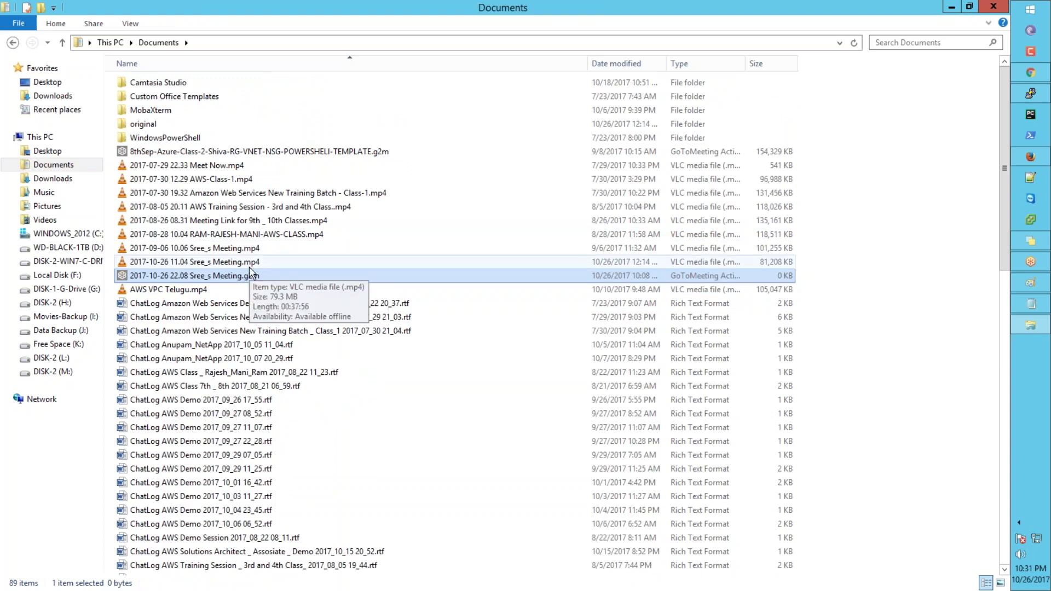
left_click_drag(728, 8, 672, 77)
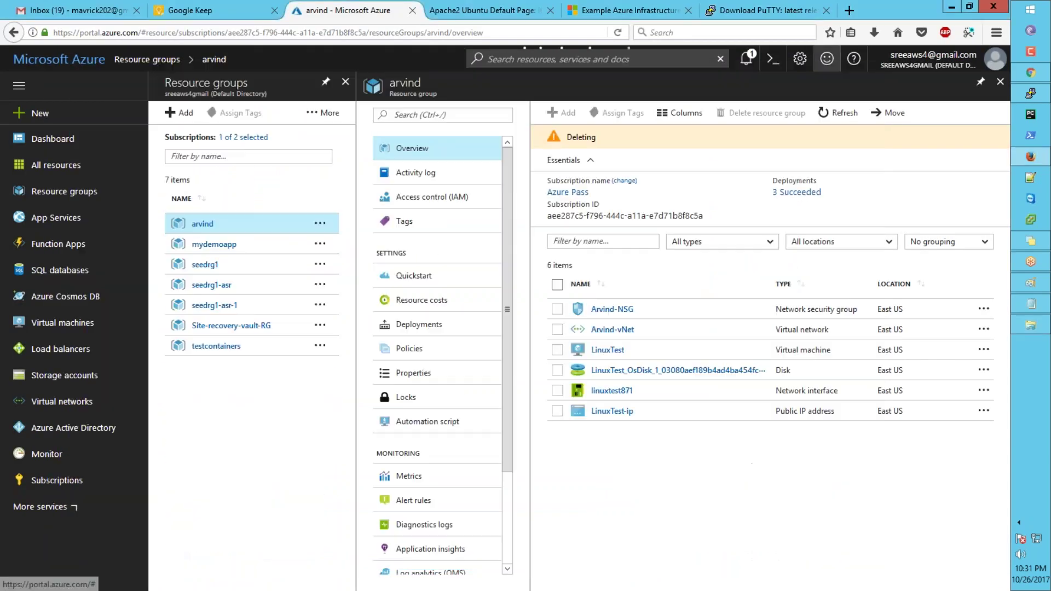
left_click(823, 69)
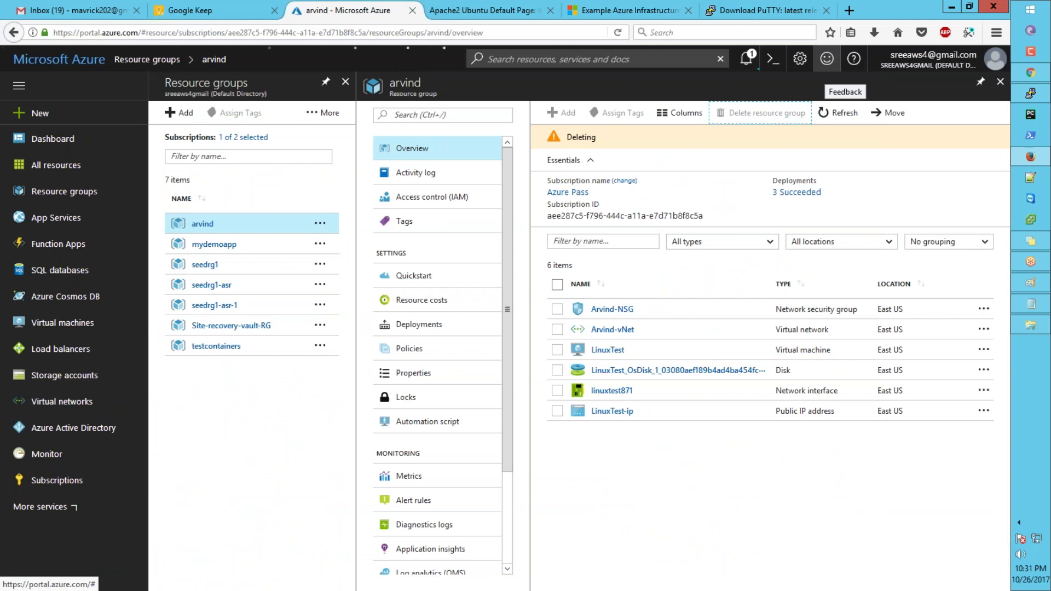